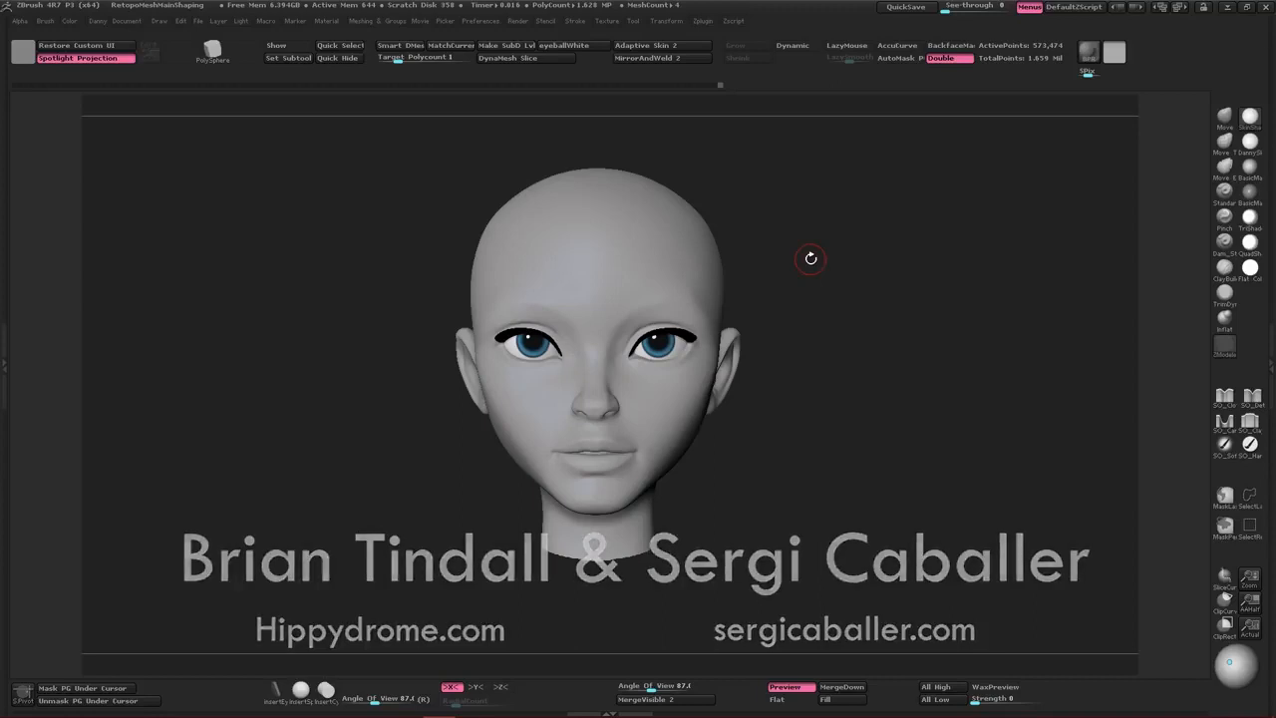
- Pre-process the head subtool in Decimation Master and decimate it to 20 percent
left_click(700, 21)
left_click(748, 62)
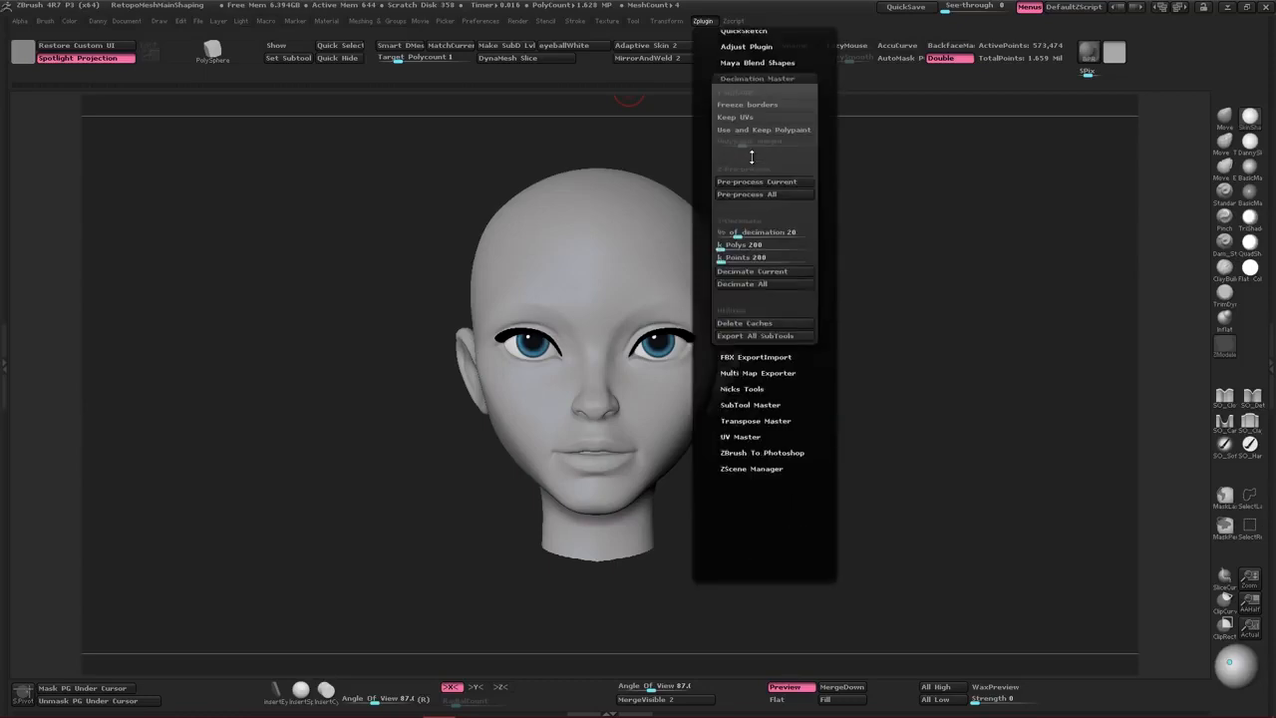
left_click(757, 123)
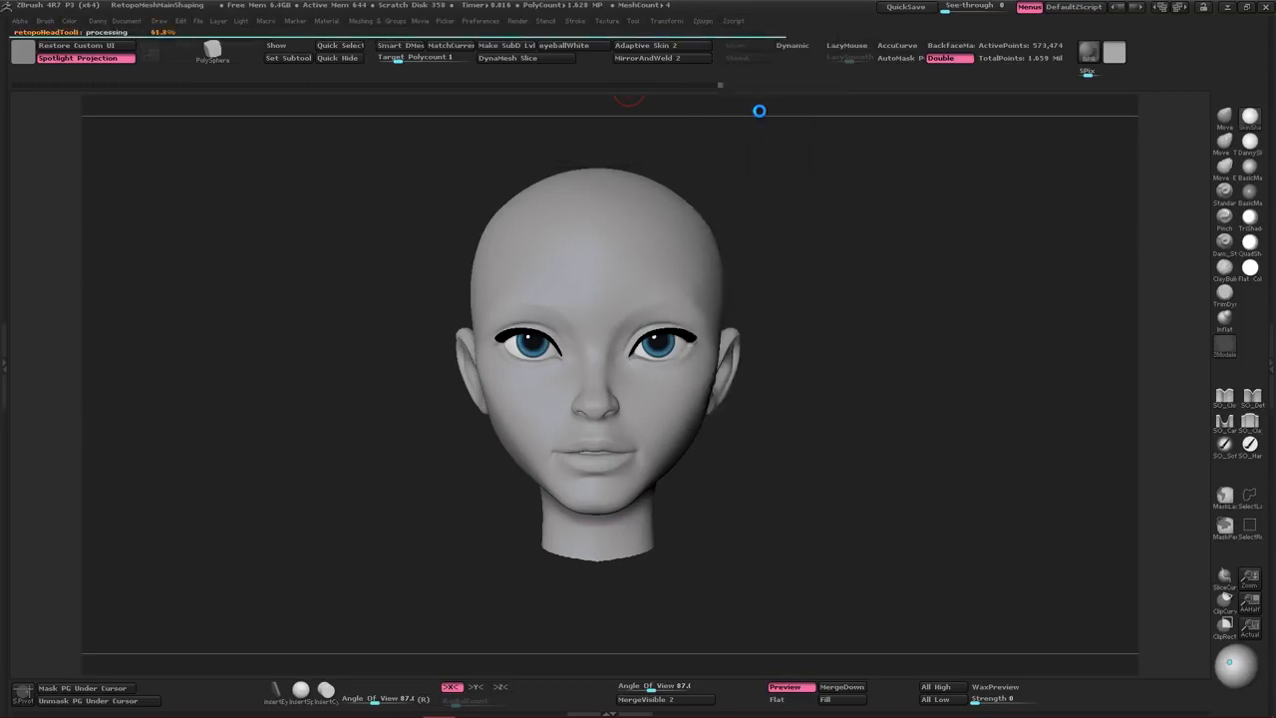
left_click(701, 21)
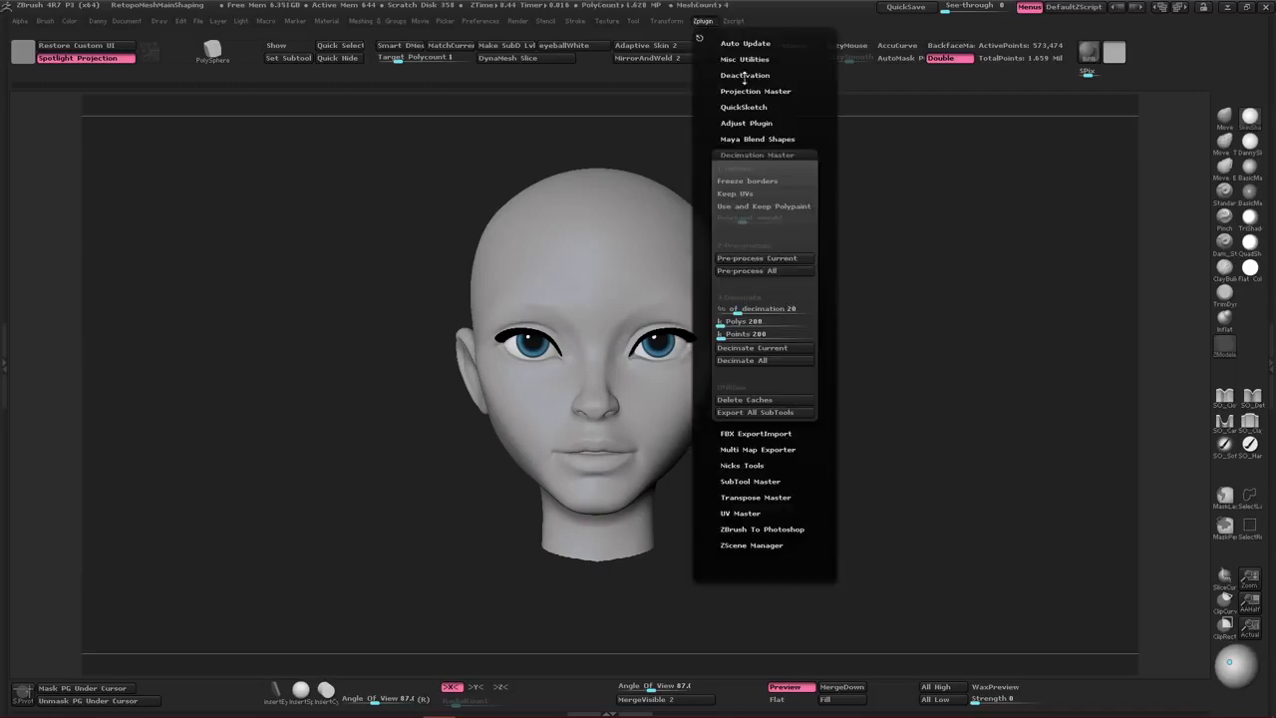
left_click(793, 361)
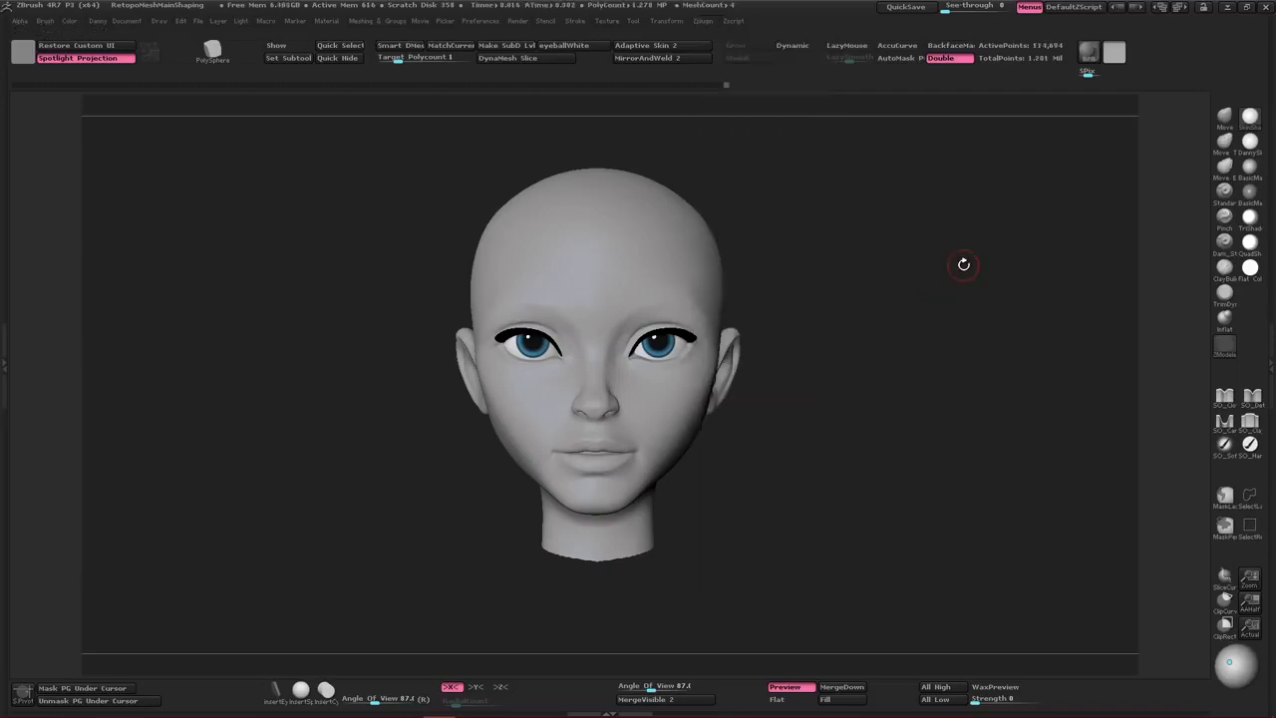
- Undo and redo the decimation repeatedly to compare the head's surface detail before and after
left_click_drag(746, 242, 900, 271, "alt")
key("ctrl+z")
key("ctrl+shift+z")
key("ctrl+z")
key("ctrl+shift+z")
mouse_move(900, 272)
left_mouse_down("alt")
mouse_move(926, 268)
mouse_move(906, 269)
left_mouse_up("alt")
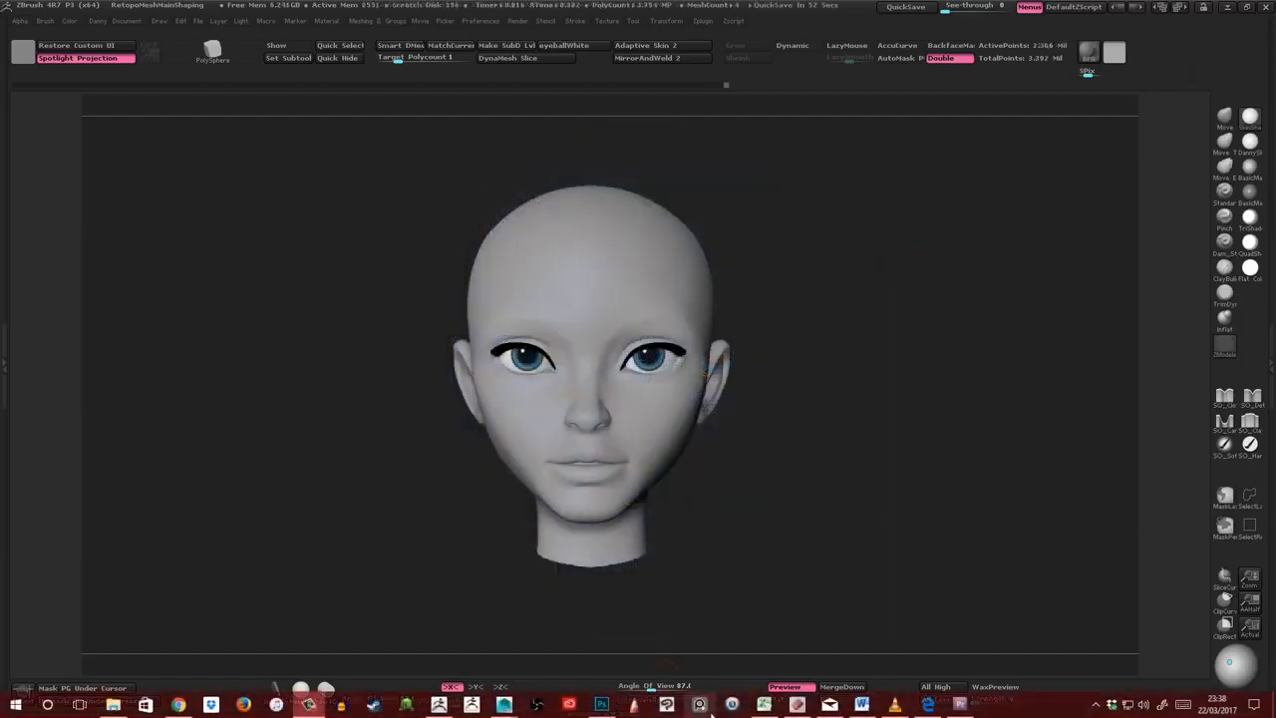
- Switch to 3D-Coat, start a retopology session and import headForRetop as the reference mesh
left_click(414, 706)
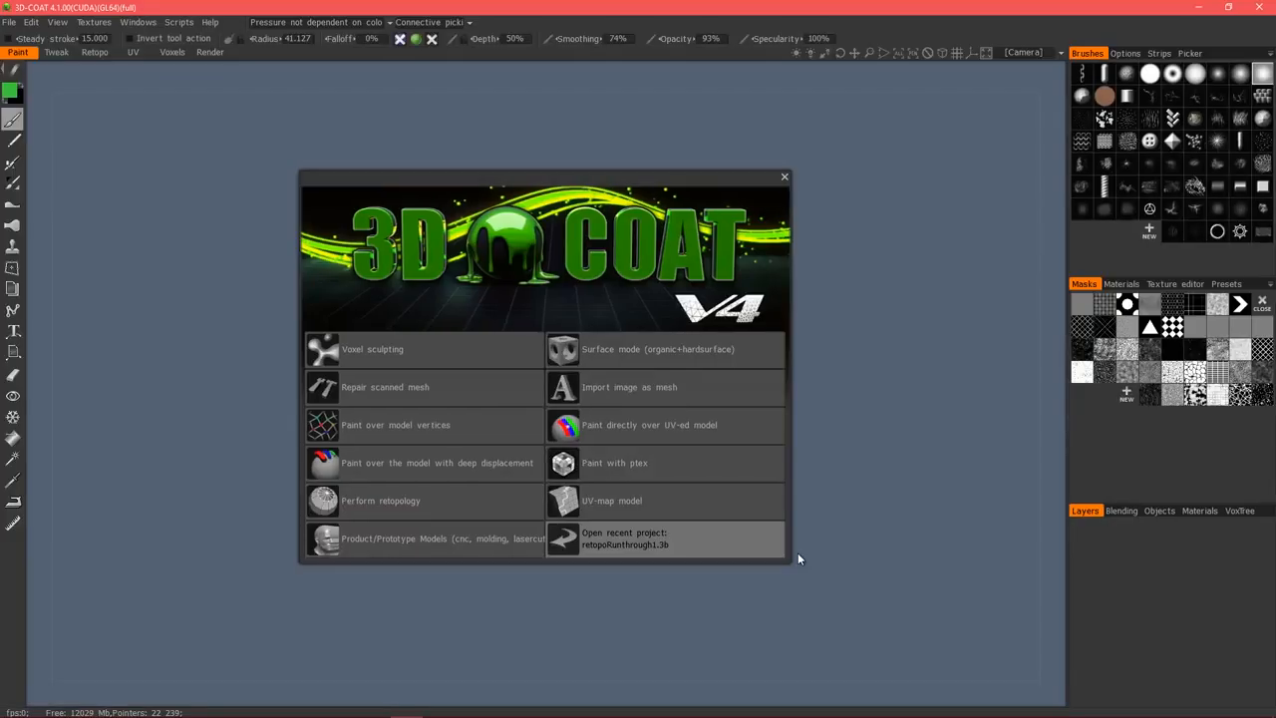
left_click(430, 504)
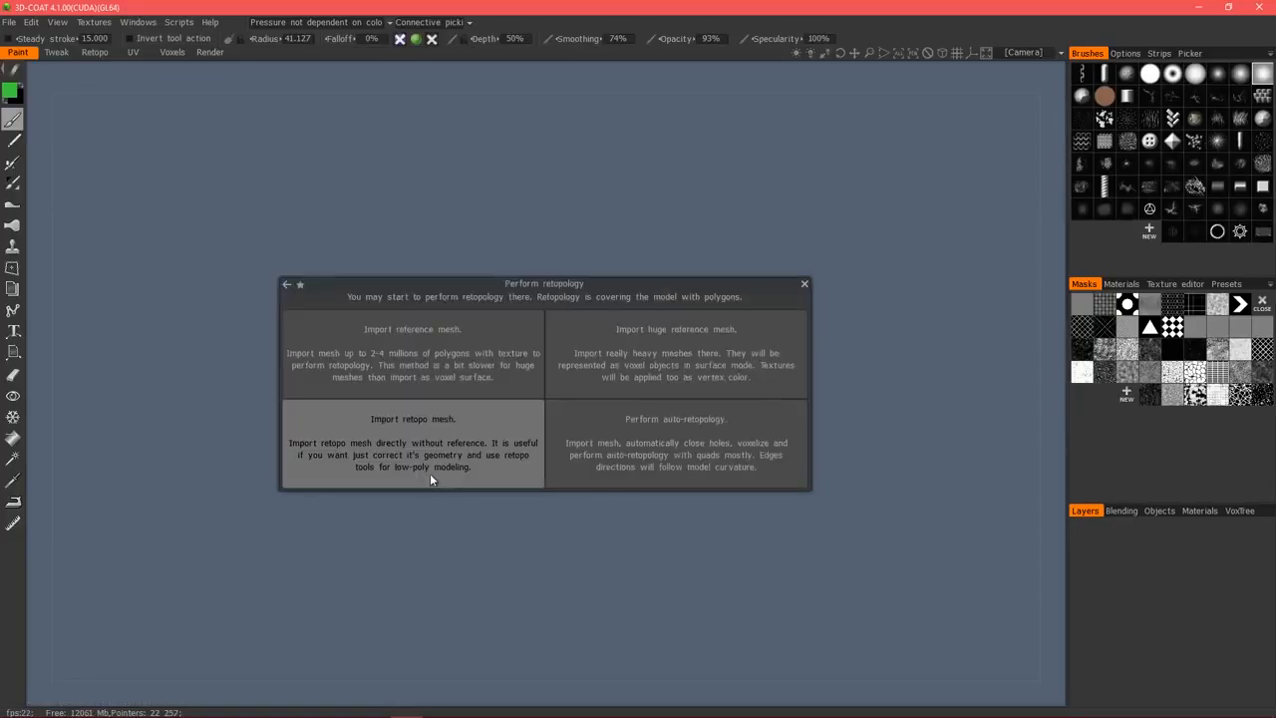
left_click(424, 371)
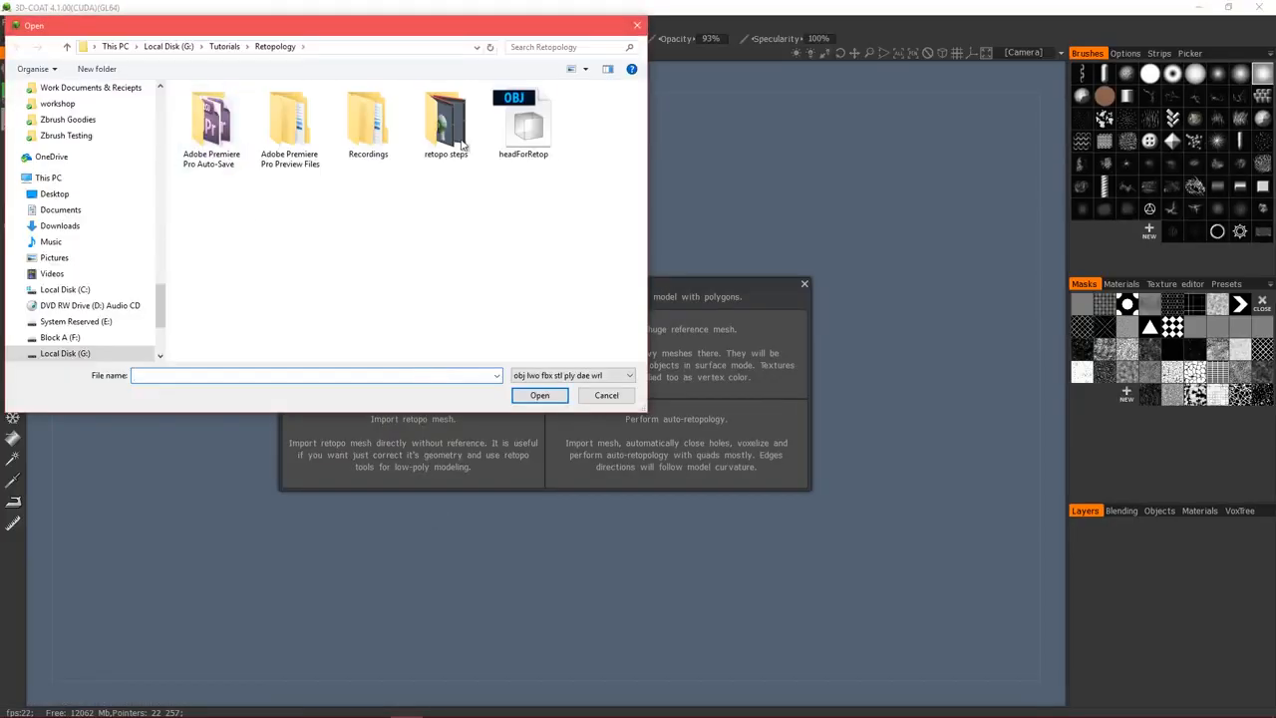
double_click(523, 125)
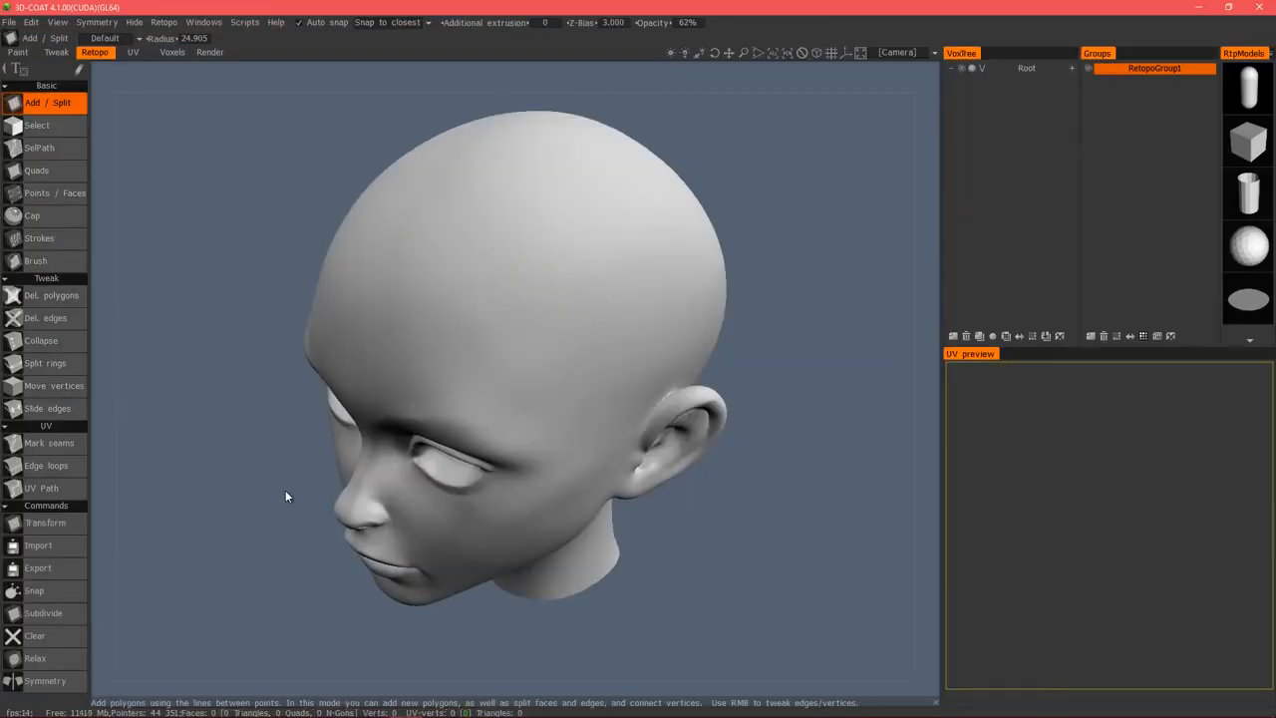
- Face the head from the front and enable symmetry across the X axis
left_click_drag(286, 495, 401, 392)
right_click_drag(401, 392, 510, 381, "alt")
middle_click_drag(510, 381, 542, 352, "alt")
right_click_drag(542, 352, 542, 367, "alt")
key("s")
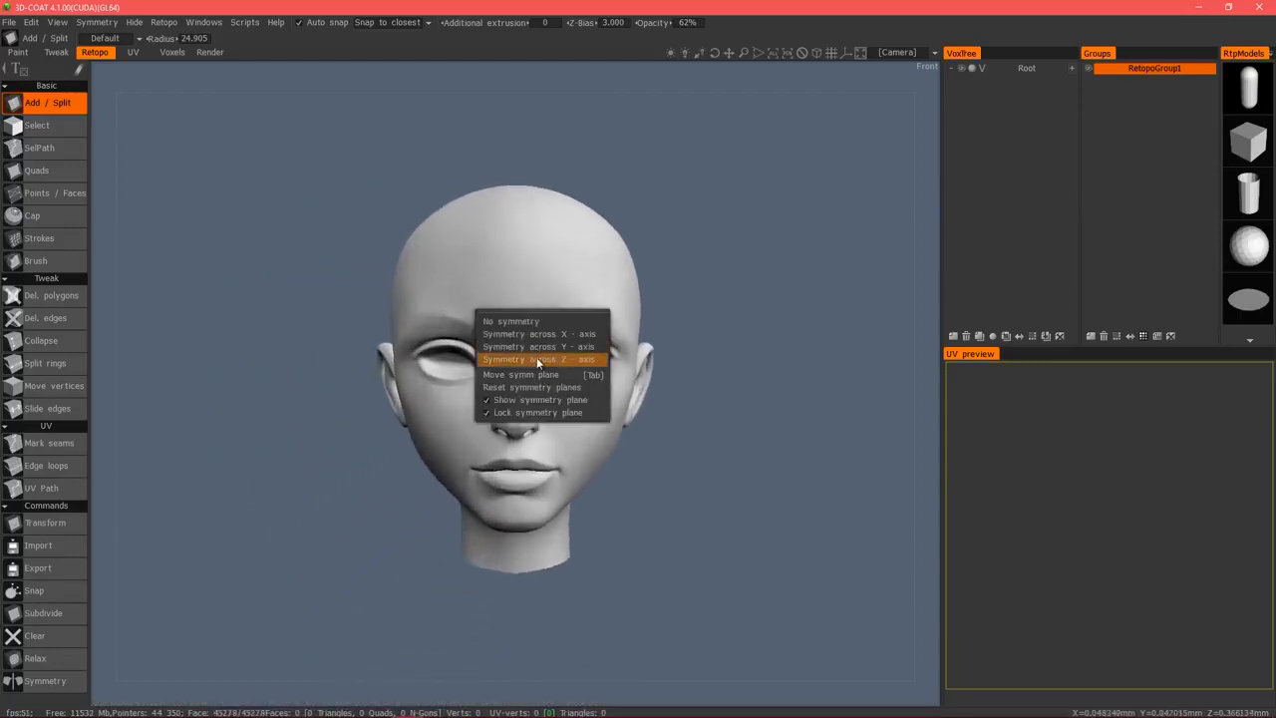
left_click(541, 335)
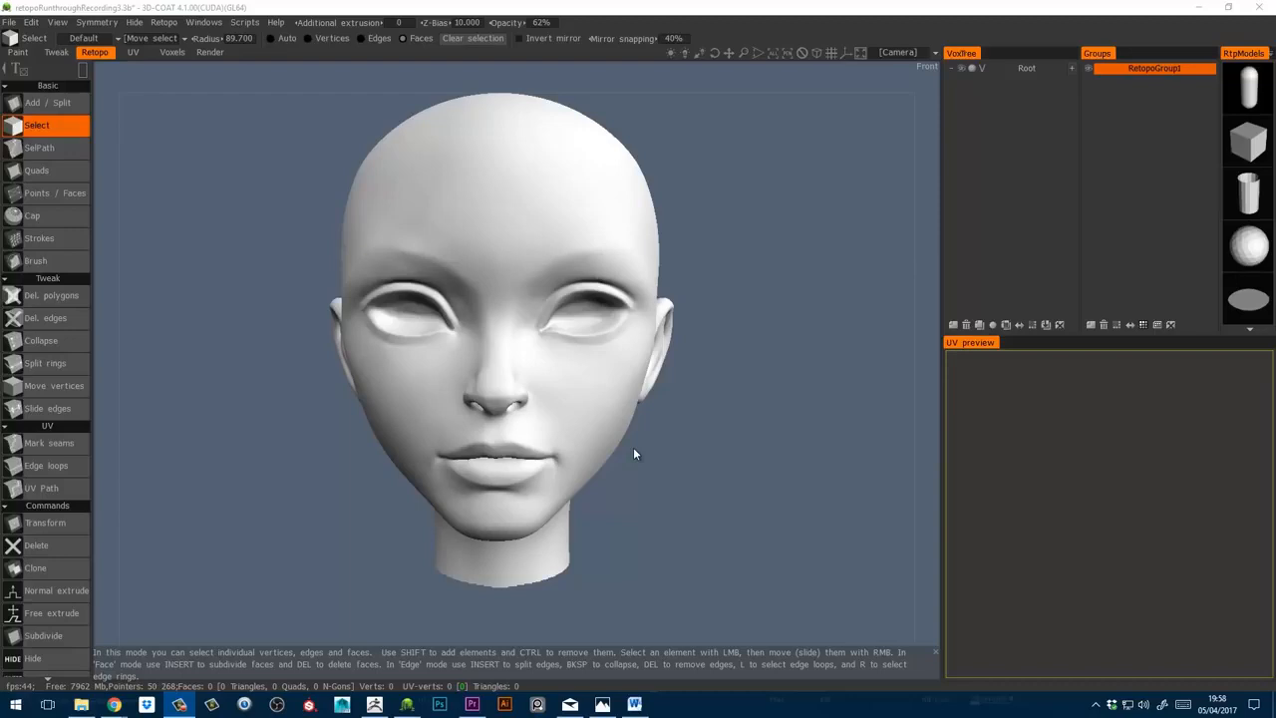
- Draw Strokes guides crossing the rim of one eye and generate a ring of quads around the eye
key("space")
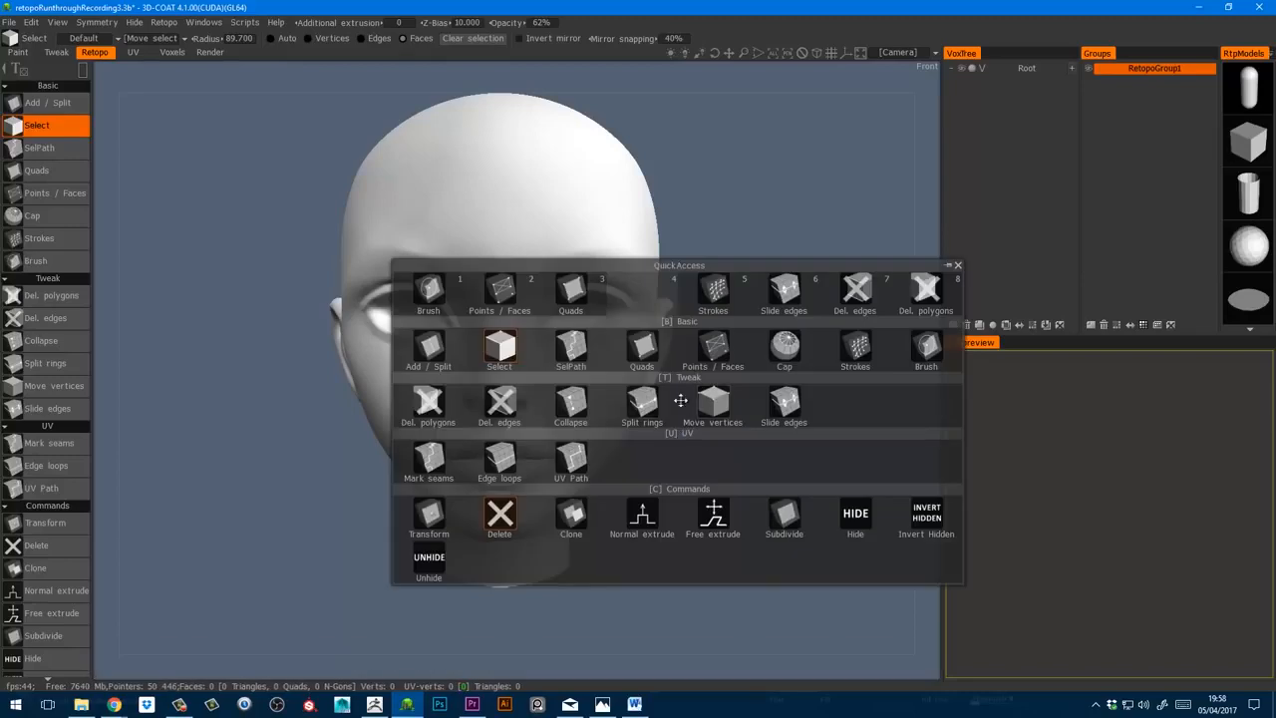
left_click(712, 299)
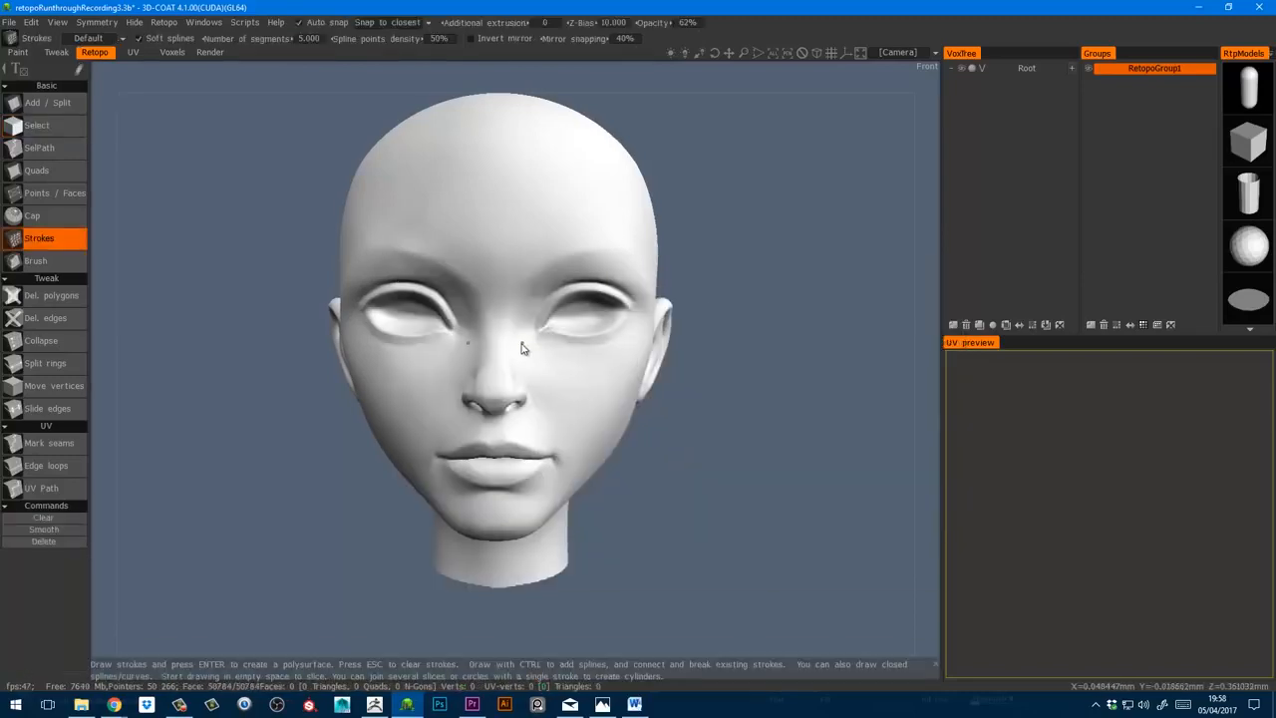
left_click_drag(549, 332, 651, 313)
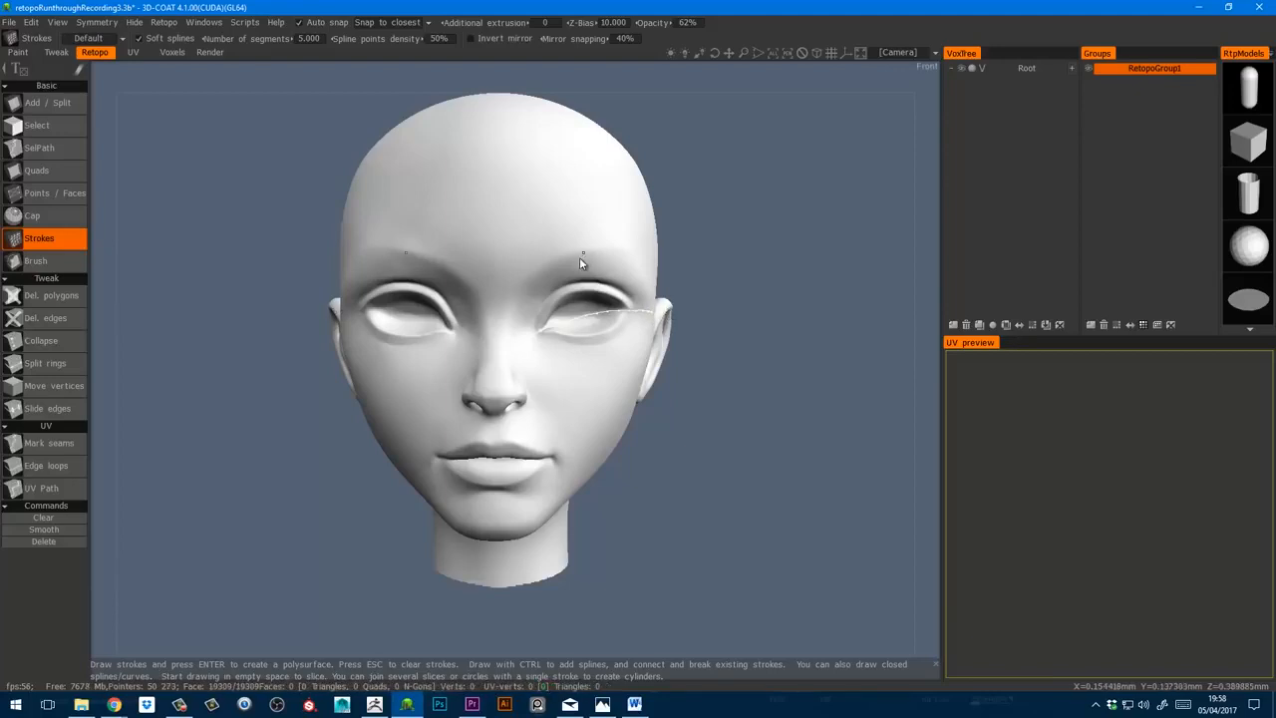
left_click_drag(584, 275, 595, 388)
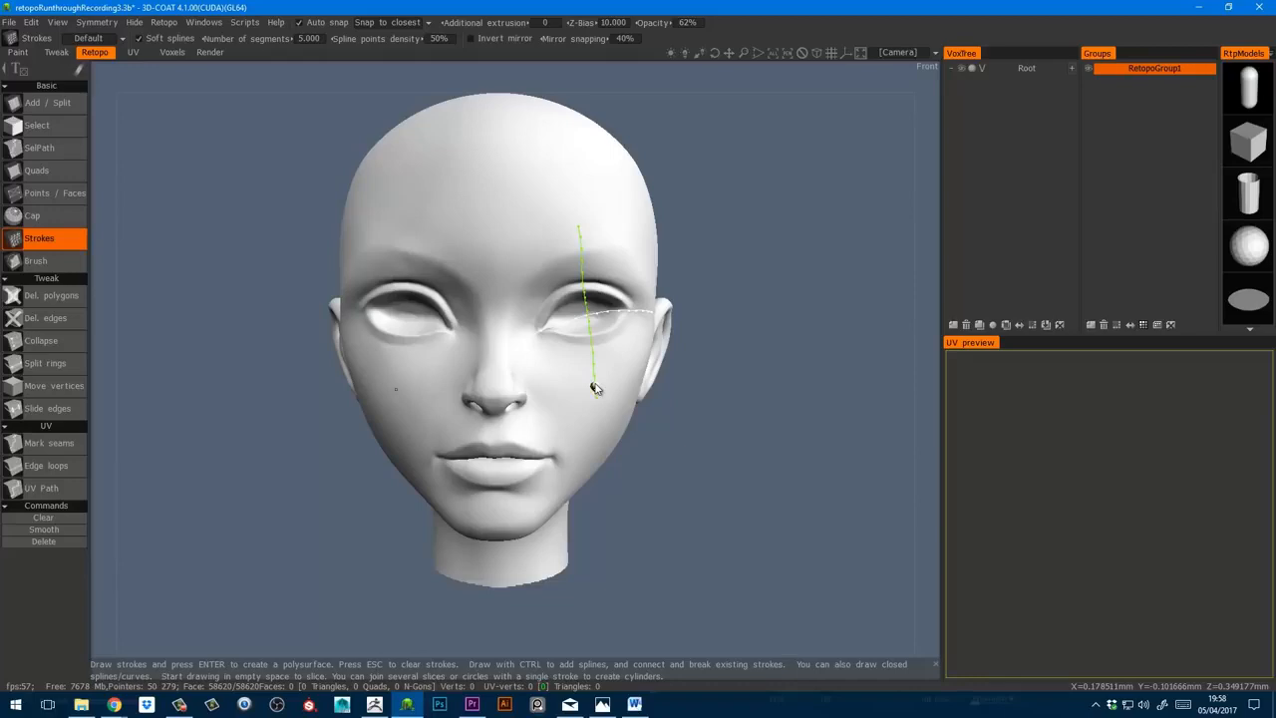
mouse_move(529, 283)
left_mouse_down()
mouse_move(555, 312)
mouse_move(538, 376)
left_mouse_up()
mouse_move(638, 254)
left_mouse_down()
mouse_move(628, 347)
mouse_move(644, 371)
mouse_move(543, 312)
mouse_move(636, 299)
mouse_move(523, 356)
mouse_move(512, 348)
mouse_move(630, 265)
mouse_move(554, 379)
mouse_move(510, 337)
mouse_move(623, 321)
mouse_move(571, 307)
left_mouse_up()
key("Return")
- Adjust the upper and outer vertices of the eye ring to the head's surface with the Brush tool
key("d")
key("b")
left_click_drag(744, 533, 680, 527)
left_click_drag(632, 259, 631, 266)
left_click_drag(657, 302, 664, 304)
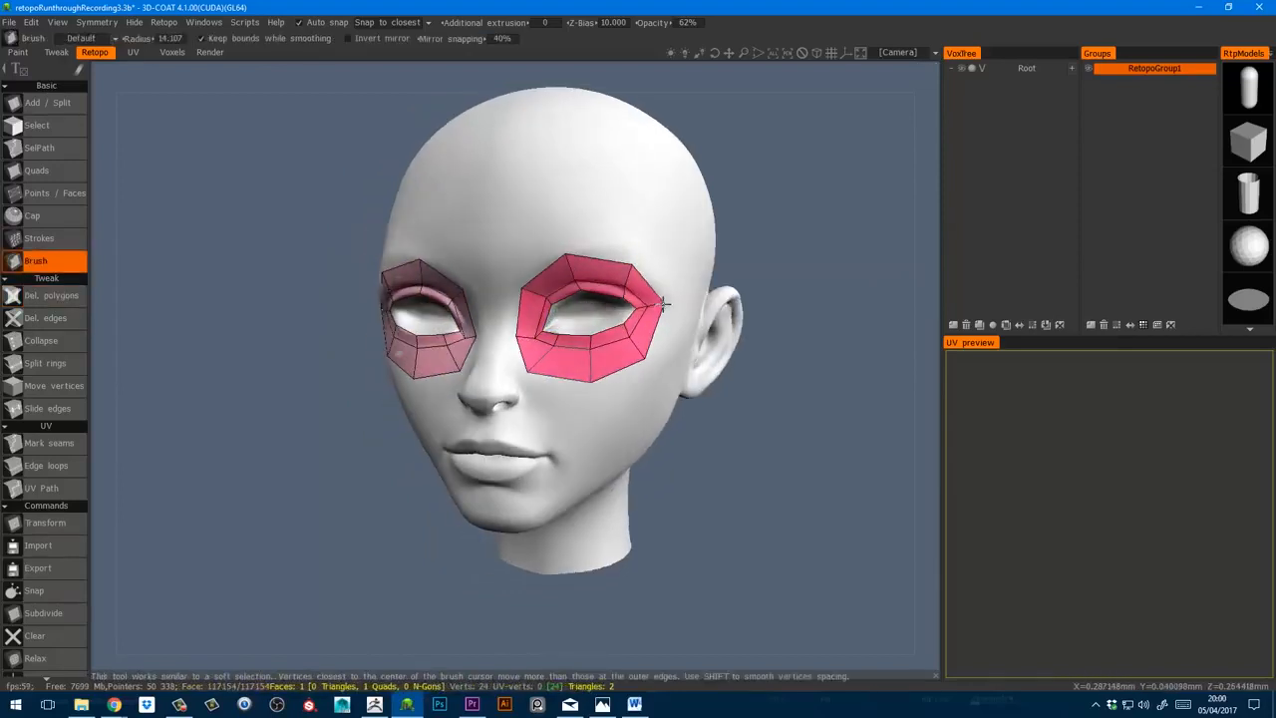
- Add Points / Faces quads from the lower inner part of the eye ring across the nose bridge to the centre line
key("KP_2")
left_click_drag(664, 444, 646, 439)
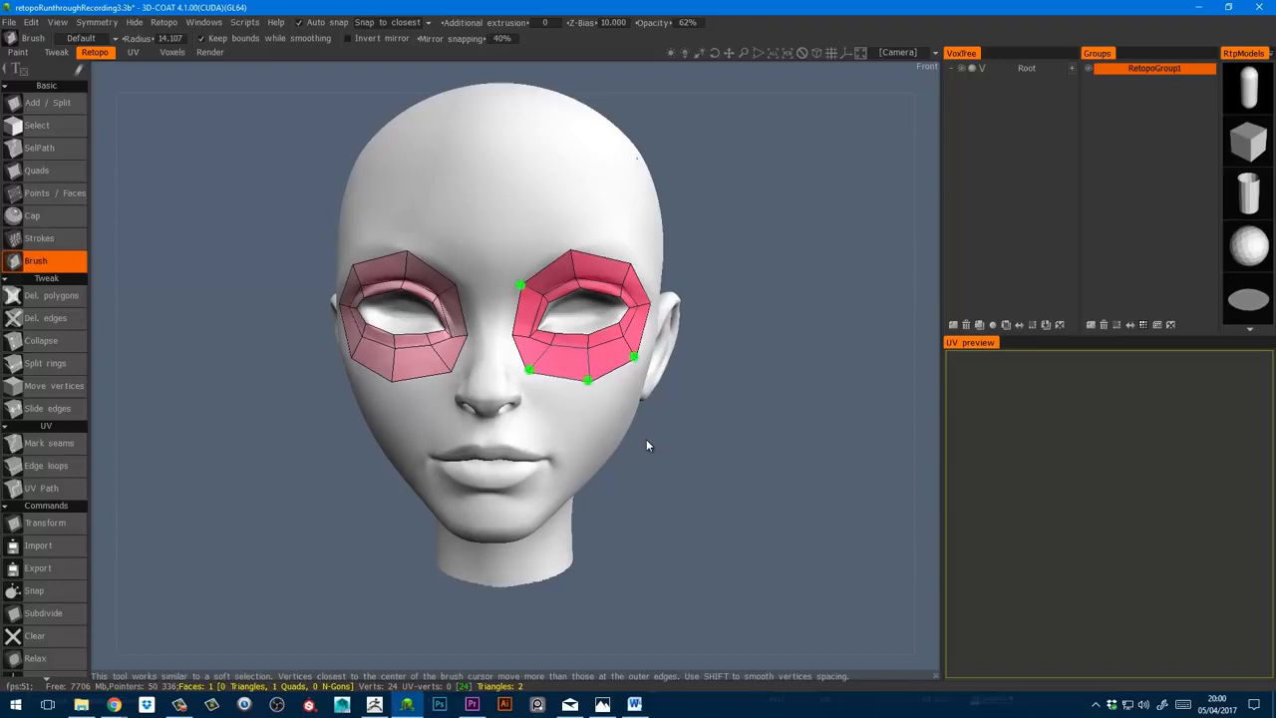
left_click_drag(646, 440, 653, 438)
key("p")
left_click(536, 386)
left_click(584, 406)
right_click(563, 383)
left_click(495, 338)
left_click(494, 367)
right_click(513, 371)
- Adjust the new cheek vertices with the Brush, and add a quad running down the cheek beside the mouth
key("space")
key("1")
key("space")
key("2")
middle_click_drag(581, 405, 575, 362)
key("1")
left_click_drag(576, 362, 581, 374)
key("2")
left_click(561, 375)
middle_click_drag(582, 374, 584, 308)
left_click(586, 376)
right_click(579, 351)
- Continue the cheek strip with quads around the mouth corner and below the lower lip to the chin's centre line
left_click_drag(585, 308, 573, 311, "alt")
left_click(554, 361)
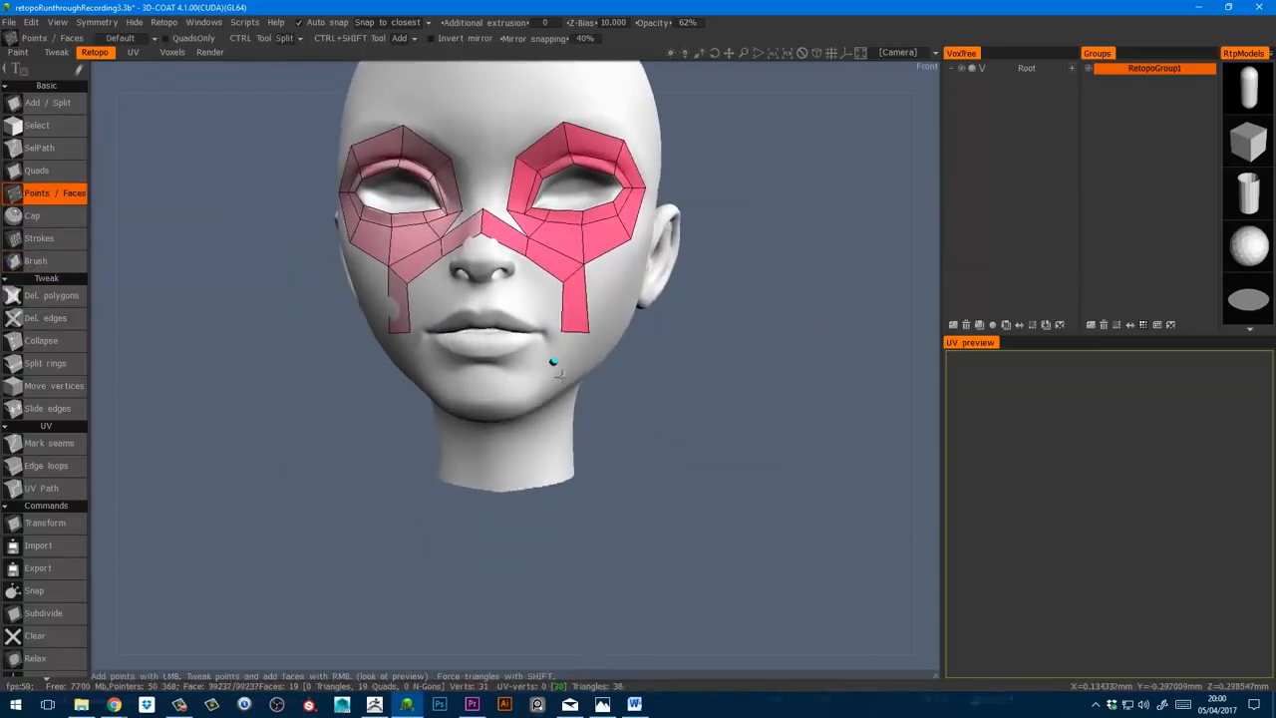
left_click(528, 389)
right_click(531, 379)
left_click(484, 373)
left_click(484, 391)
right_click(507, 382)
key("space")
key("1")
mouse_move(522, 384)
left_mouse_down("alt")
mouse_move(498, 387)
mouse_move(538, 355)
mouse_move(578, 365)
mouse_move(592, 408)
left_mouse_up("alt")
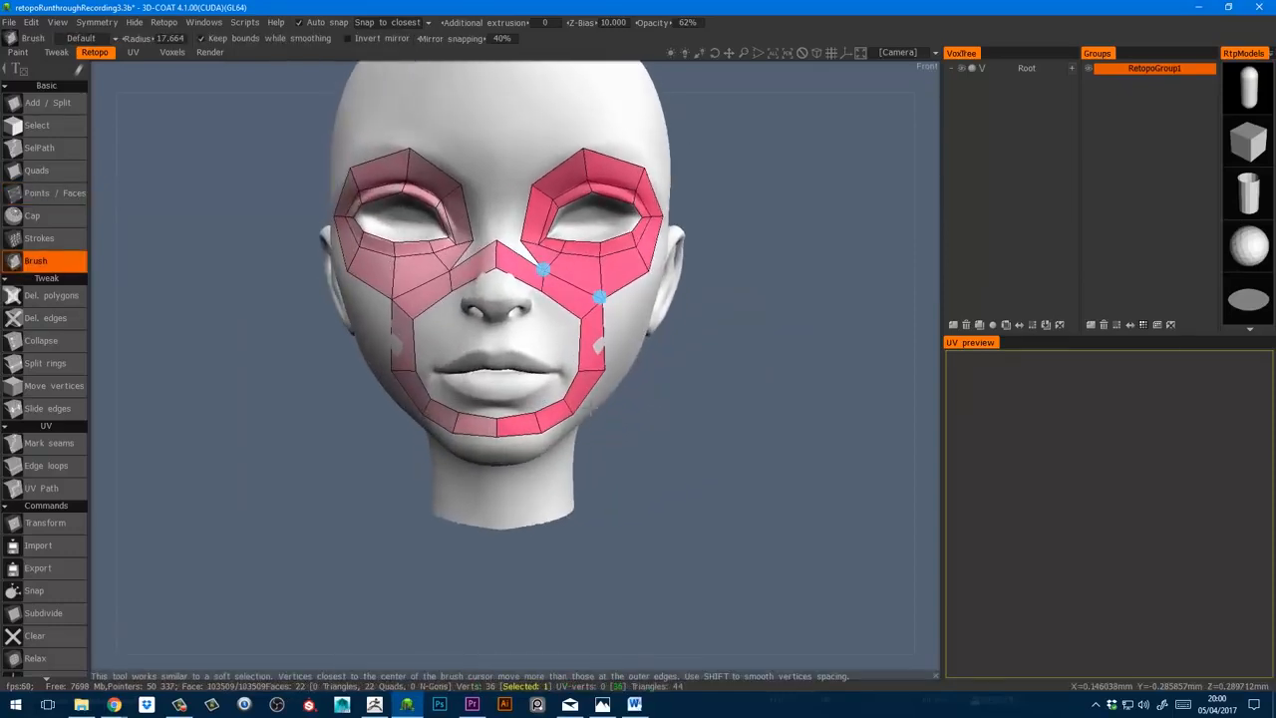
- Extend the row of upper-lip quads out to the corner of the mouth
right_click_drag(590, 408, 605, 402, "alt")
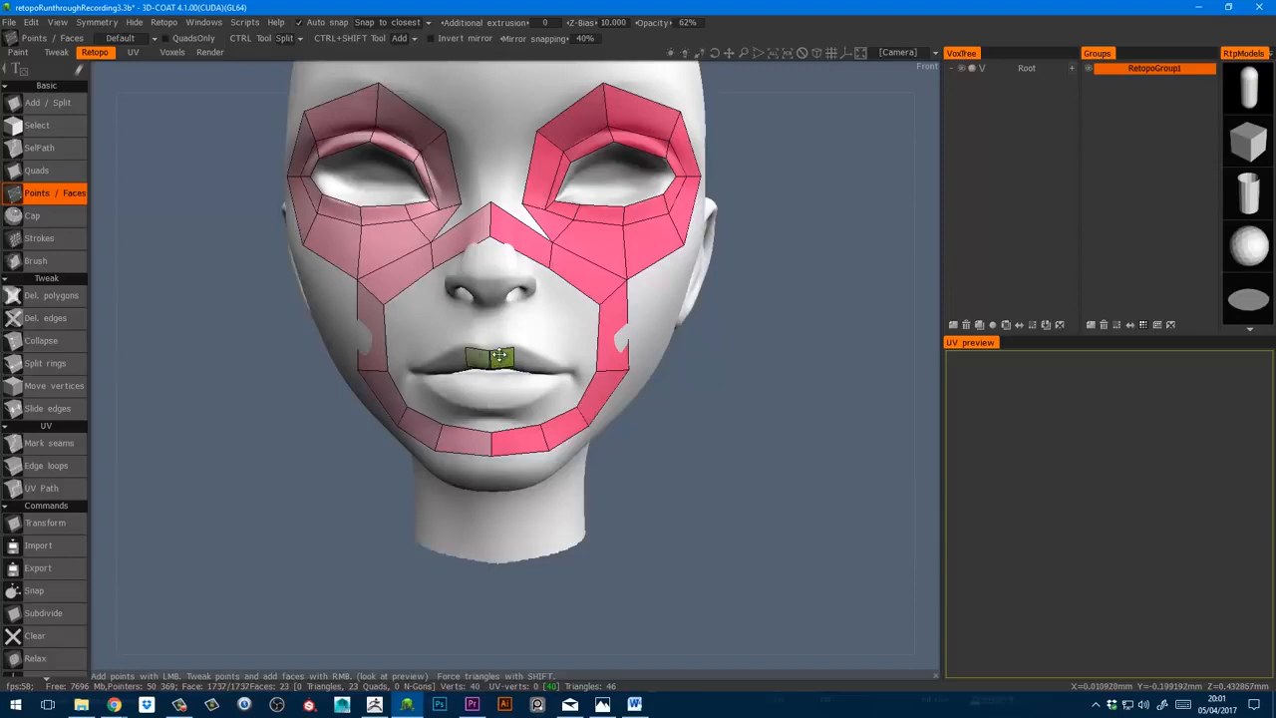
scroll(498, 356, "up", 2)
left_click(552, 375)
left_click(572, 371)
right_click(558, 369)
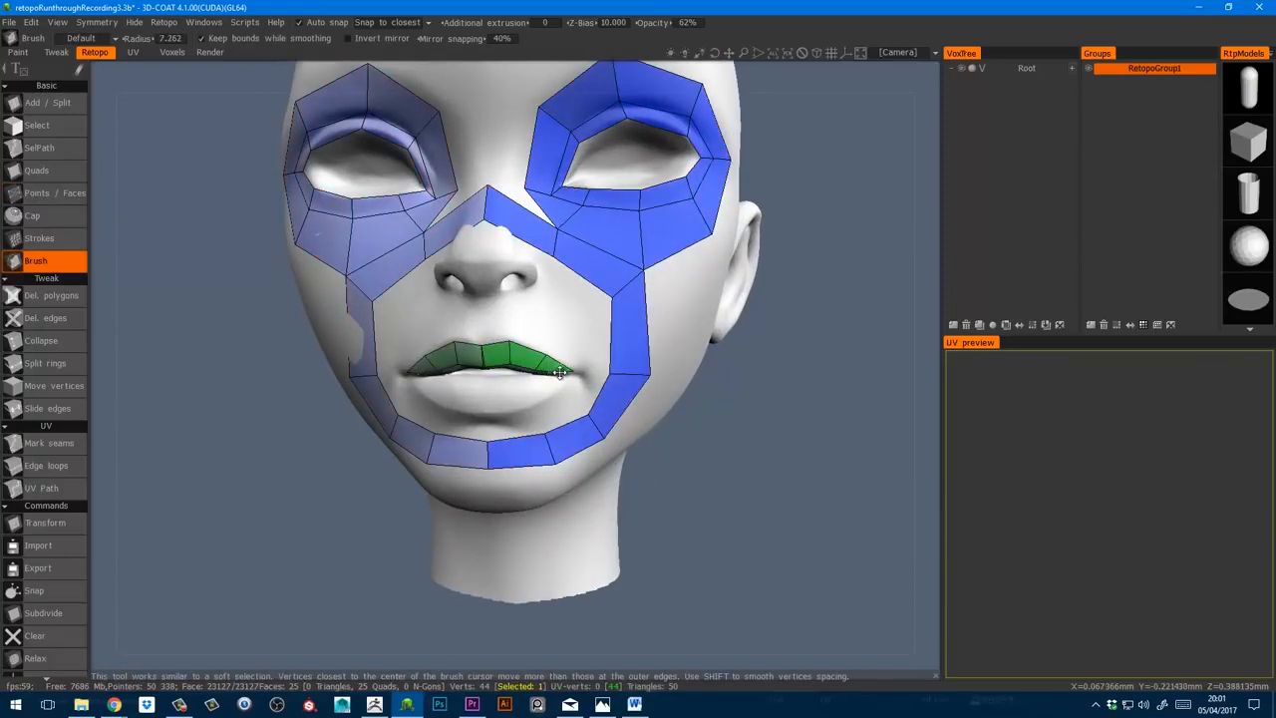
- Add quads along the lower lip from the mouth corner to the centre line
left_click(559, 396)
left_click(548, 389)
right_click(549, 389)
right_click_drag(550, 389, 541, 384)
left_click_drag(540, 384, 557, 385, "alt")
left_click(512, 379)
left_click(518, 403)
right_click(526, 397)
left_click(485, 382)
left_click(486, 409)
right_click(498, 396)
key("1")
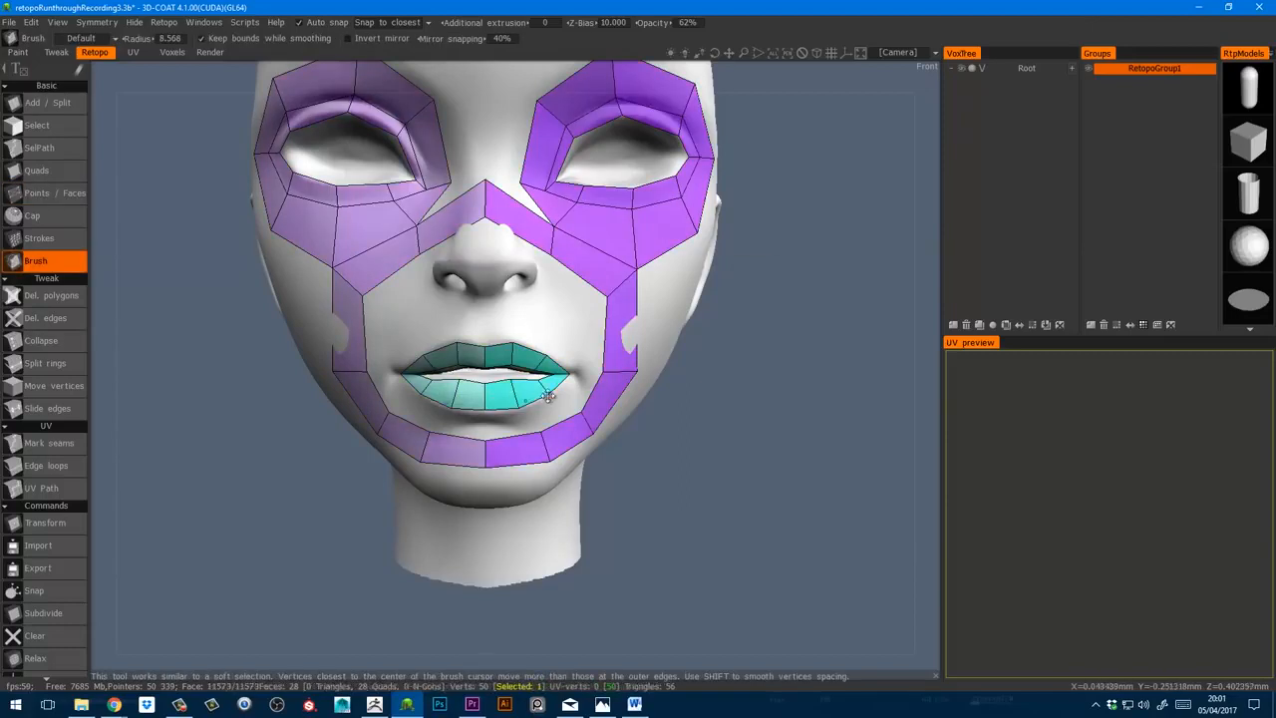
- Draw Strokes guides around the lips, generate an outer lip loop, and align its top vertex to the centre line
key("space")
left_click(503, 275)
mouse_move(485, 333)
left_mouse_down()
mouse_move(548, 342)
mouse_move(531, 422)
mouse_move(477, 423)
left_mouse_up()
mouse_move(485, 409)
left_mouse_down()
mouse_move(484, 423)
mouse_move(524, 420)
left_mouse_up()
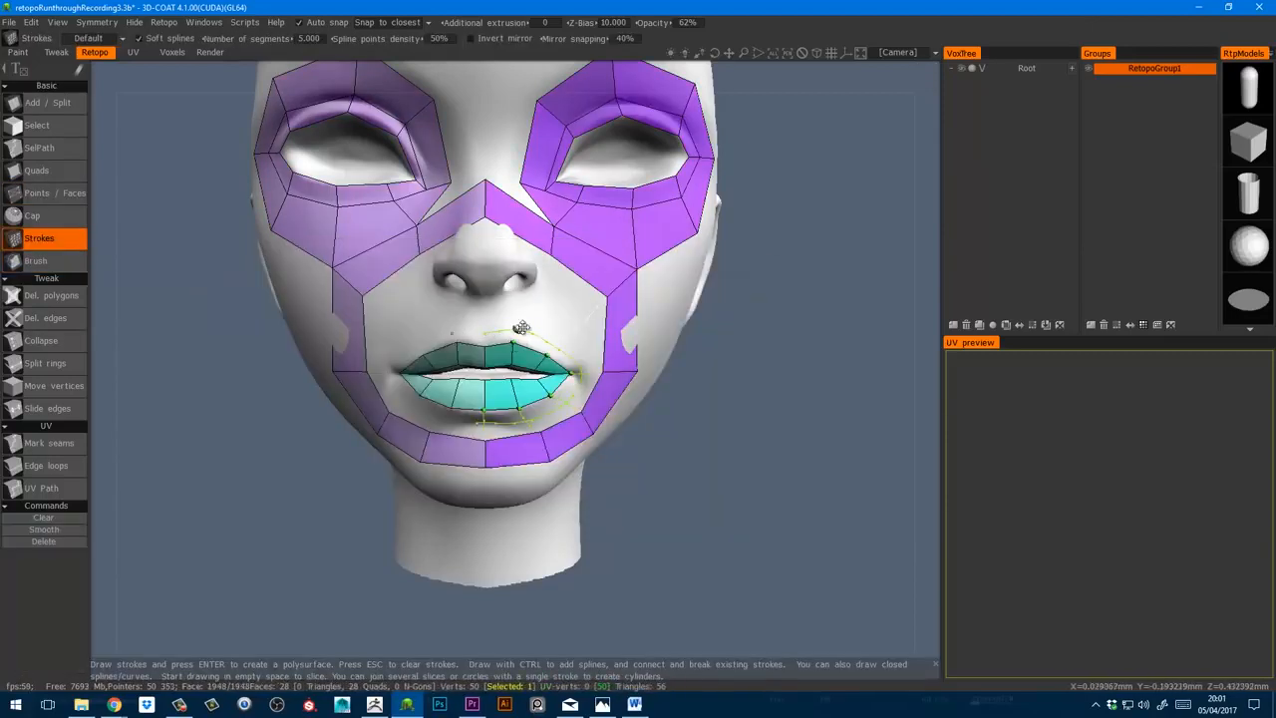
key("Return")
key("1")
left_click_drag(493, 332, 486, 332)
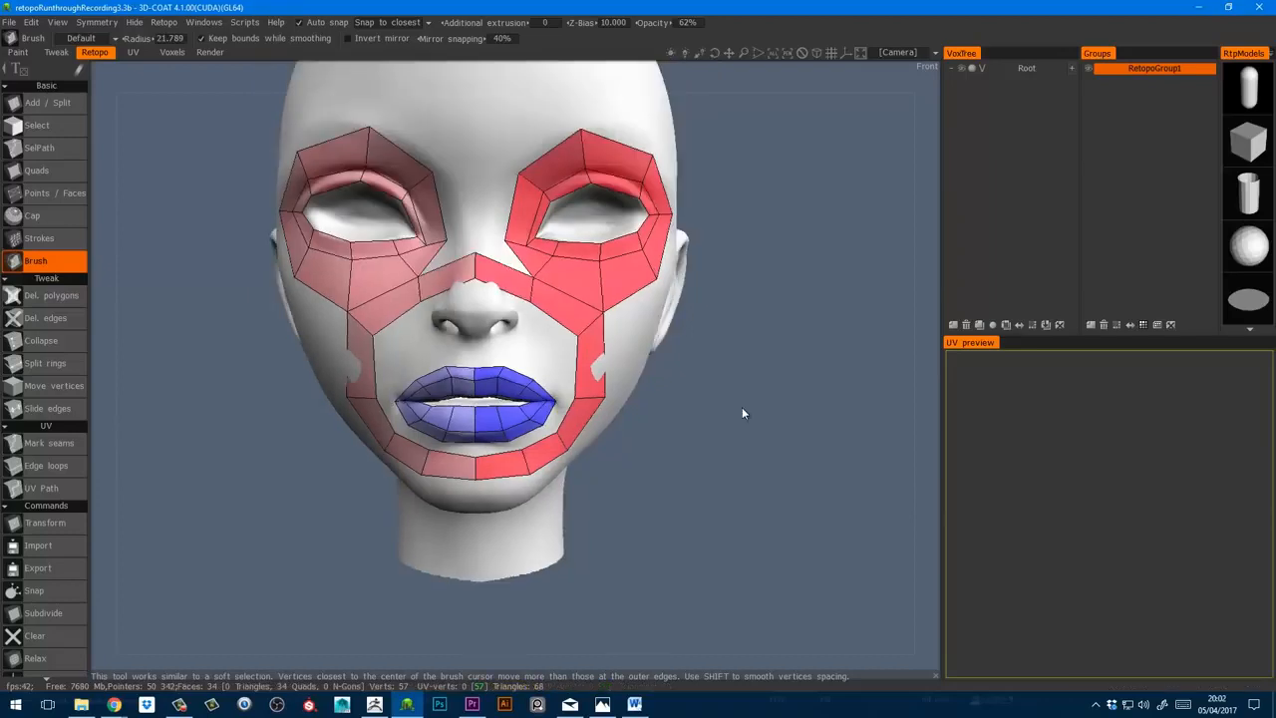
- From the side view, draw Strokes guides radiating around the ear and generate a ring of quads
left_click_drag(744, 412, 524, 393)
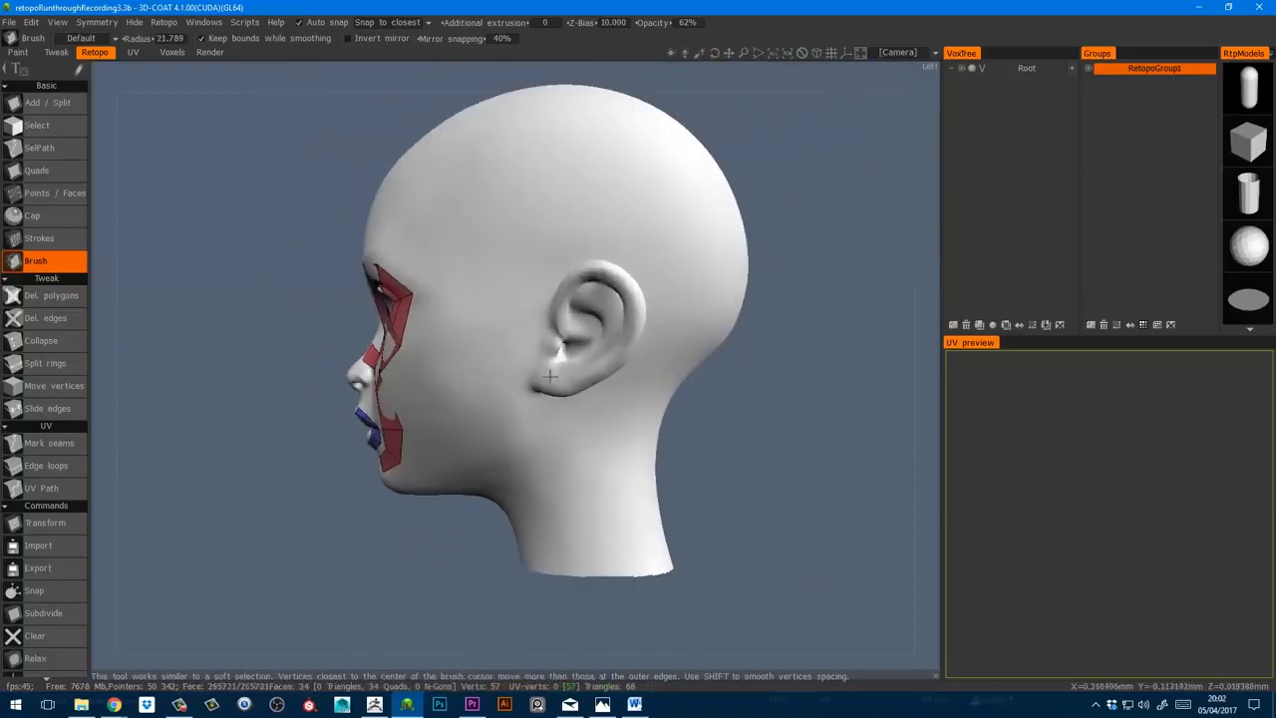
key("2")
left_click_drag(583, 170, 587, 255)
left_click_drag(582, 401, 582, 481)
left_click_drag(444, 340, 536, 332)
left_click_drag(651, 330, 719, 325)
left_click_drag(497, 449, 534, 404)
left_click_drag(639, 274, 689, 217)
left_click_drag(554, 284, 482, 195)
mouse_move(618, 383)
left_mouse_down()
mouse_move(653, 437)
mouse_move(542, 255)
mouse_move(632, 395)
left_mouse_up()
mouse_move(615, 459)
left_mouse_down()
mouse_move(479, 377)
mouse_move(675, 377)
mouse_move(609, 459)
mouse_move(571, 401)
left_mouse_up()
key("Return")
- Pull the lower and front vertices of the ear ring closer to the ear with the Brush tool
key("b")
left_click_drag(524, 415, 536, 397)
left_click_drag(581, 463, 573, 444)
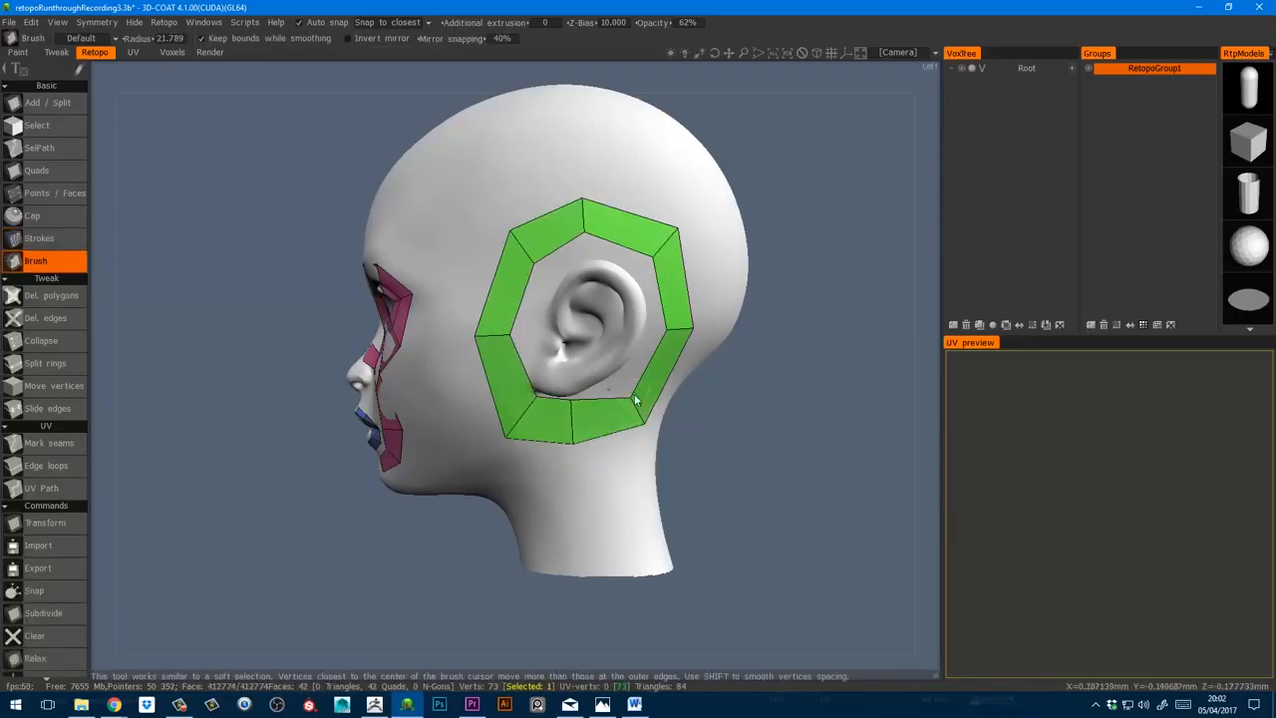
left_click_drag(630, 399, 600, 390)
left_click_drag(643, 431, 624, 446)
mouse_move(681, 329)
left_mouse_down()
mouse_move(675, 353)
mouse_move(652, 248)
mouse_move(533, 270)
mouse_move(535, 410)
mouse_move(511, 433)
left_mouse_up()
left_click_drag(479, 341, 491, 339)
- Tighten the ear ring further around the ear by adjusting its rear, lower and upper corner vertices
scroll(515, 369, "down", 3)
left_click_drag(589, 389, 509, 390, "alt")
left_click_drag(626, 344, 616, 346)
mouse_move(479, 394)
left_mouse_down("alt")
mouse_move(557, 396)
mouse_move(535, 398)
left_mouse_up("alt")
right_click_drag(549, 404, 564, 404)
mouse_move(557, 423)
left_mouse_down()
mouse_move(549, 414)
mouse_move(595, 400)
left_mouse_up()
left_click_drag(514, 414, 519, 395)
left_click_drag(513, 273, 523, 289)
left_click_drag(615, 288, 534, 315)
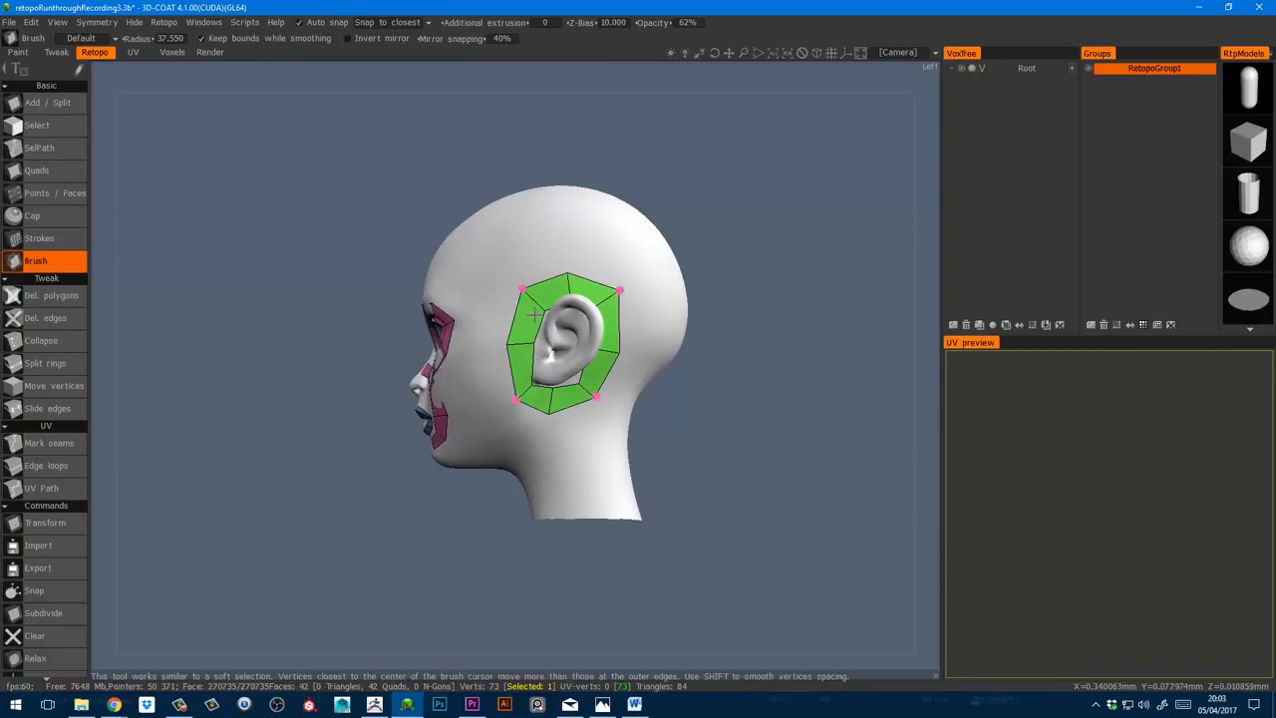
- Place three points in front of the ear and build two quads joining them to the ear ring
left_click_drag(482, 337, 516, 341, "alt")
key("p")
left_click(484, 401)
left_click(484, 348)
left_click(484, 293)
right_click(501, 324)
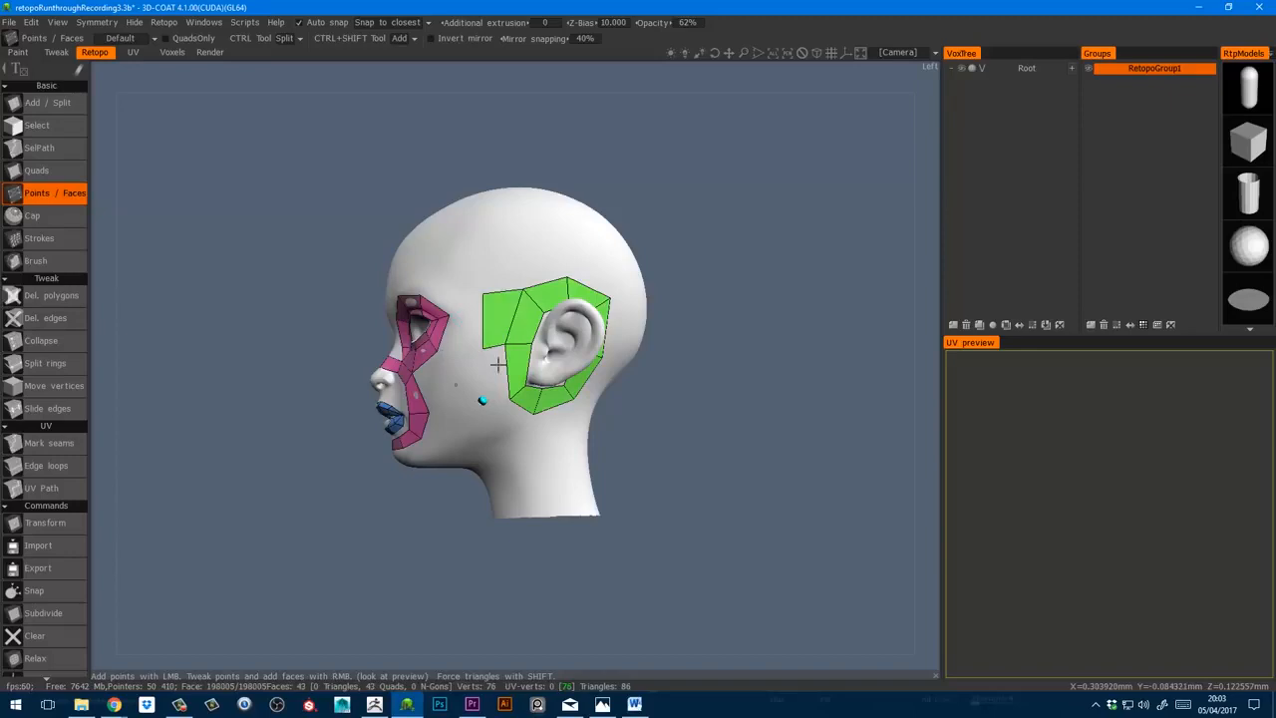
right_click(491, 376)
- Build a strip of quads along the jawline from the ear patch to the chin strip
mouse_move(484, 389)
left_mouse_down("alt")
mouse_move(496, 409)
mouse_move(441, 431)
mouse_move(473, 434)
left_mouse_up("alt")
key("b")
key("p")
left_click(468, 405)
right_click(482, 405)
right_click(465, 415)
right_click(442, 434)
key("b")
key("p")
left_click(387, 461)
right_click(399, 449)
right_click(373, 459)
- Build a band of quads from the temple across the forehead to the centre line
mouse_move(475, 271)
left_mouse_down("alt")
mouse_move(428, 281)
mouse_move(489, 289)
left_mouse_up("alt")
right_click(437, 274)
left_click_drag(409, 251, 439, 257, "alt")
left_click(357, 279)
left_click(357, 242)
right_click(377, 261)
left_click(334, 277)
left_click(331, 241)
right_click(344, 259)
- Return to the Brush tool and save the retopology project
key("b")
mouse_move(346, 249)
left_mouse_down("alt")
mouse_move(337, 235)
mouse_move(365, 311)
left_mouse_up("alt")
left_click_drag(383, 339, 371, 337, "alt")
key("ctrl+s")
left_click_drag(560, 337, 470, 350, "alt")
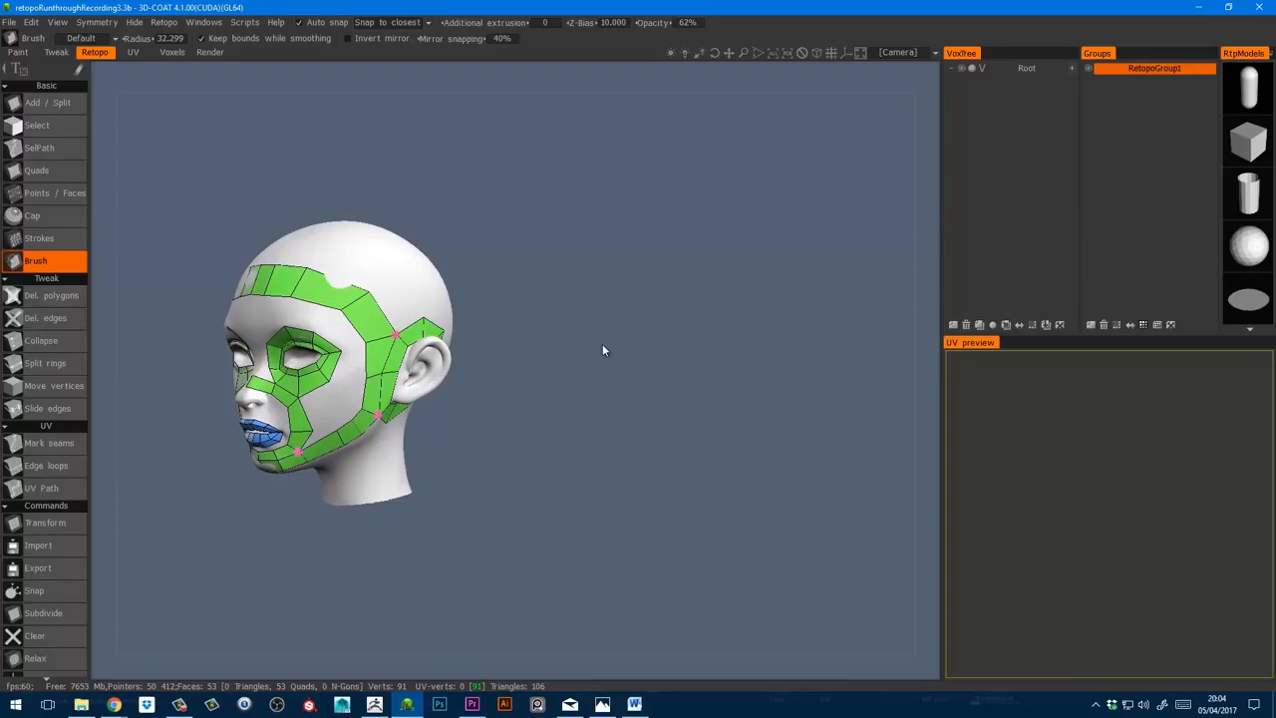
- Place two points between the brow and the forehead band and fill the gap there with quads
left_click_drag(483, 291, 559, 299, "alt")
right_click_drag(498, 300, 490, 338, "alt")
key("space")
left_click(419, 359)
middle_click_drag(327, 359, 385, 356, "alt")
left_click(399, 344)
right_click(407, 260)
right_click(441, 263)
- Fill the gap between the outer eye ring and the temple strip with quads, continuing onto the upper cheek
left_click_drag(478, 262, 419, 264, "alt")
right_click(510, 275)
right_click(549, 303)
left_click_drag(548, 288, 526, 309, "alt")
right_click(560, 355)
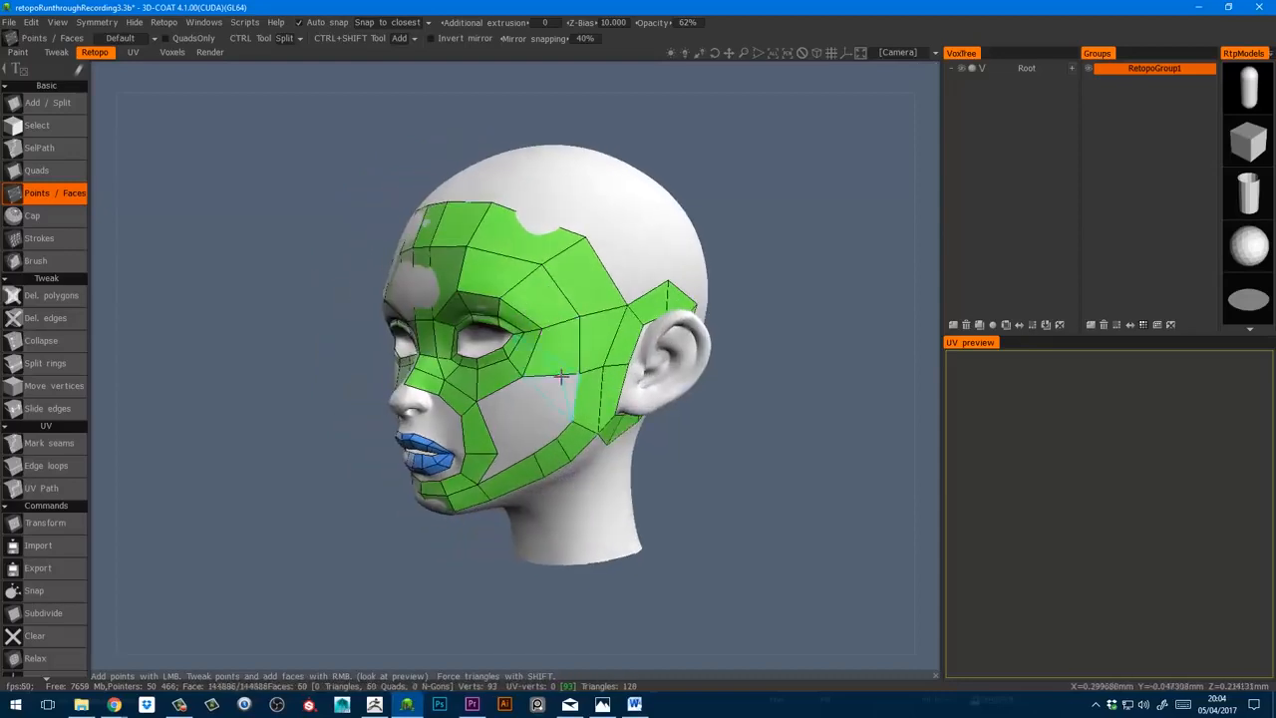
- Fill the remaining cheek opening down to the jaw strip with quads and smooth the area with the Brush tool
left_click_drag(565, 373, 552, 360, "alt")
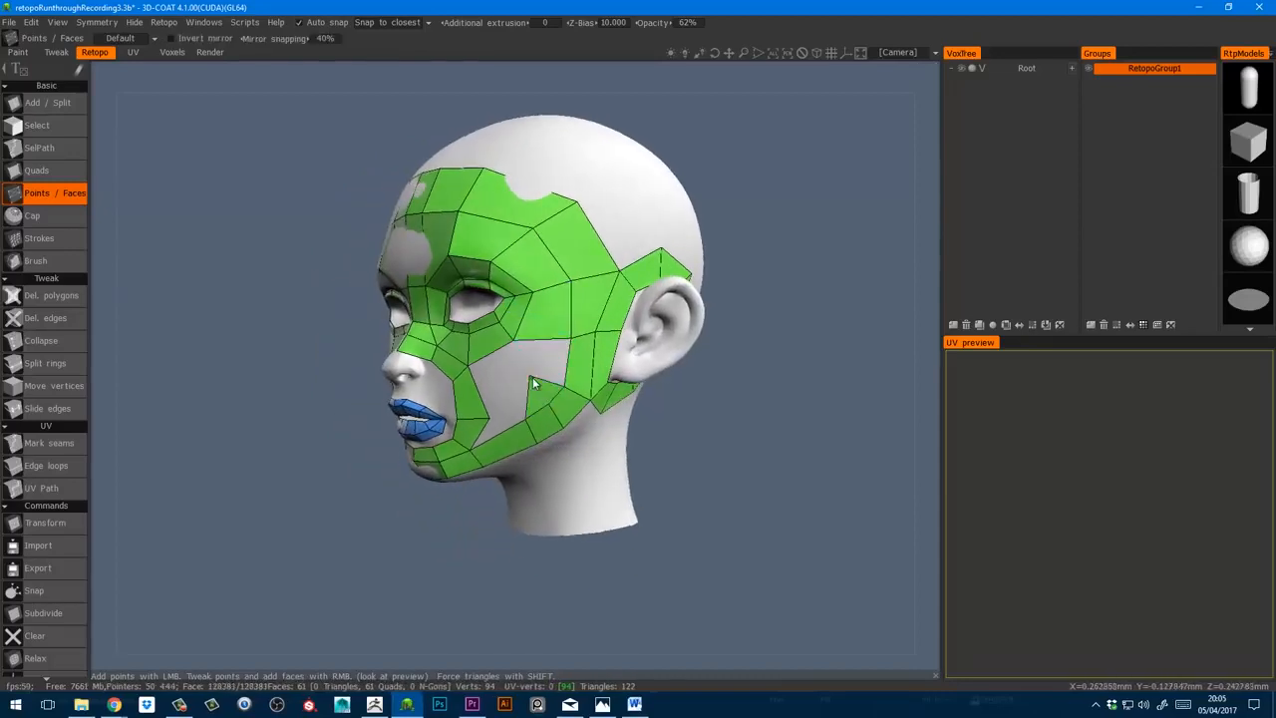
right_click(544, 365)
right_click(497, 373)
mouse_move(496, 375)
left_mouse_down("alt")
mouse_move(505, 451)
mouse_move(479, 444)
left_mouse_up("alt")
right_click(504, 427)
key("b")
left_click_drag(488, 429, 503, 455, "alt")
mouse_move(534, 408)
left_mouse_down("shift")
mouse_move(548, 434)
mouse_move(512, 397)
mouse_move(559, 387)
mouse_move(675, 402)
mouse_move(569, 442)
left_mouse_up("shift")
- Fill the gap between the lower lip and the chin strip with quads and save the project
key("p")
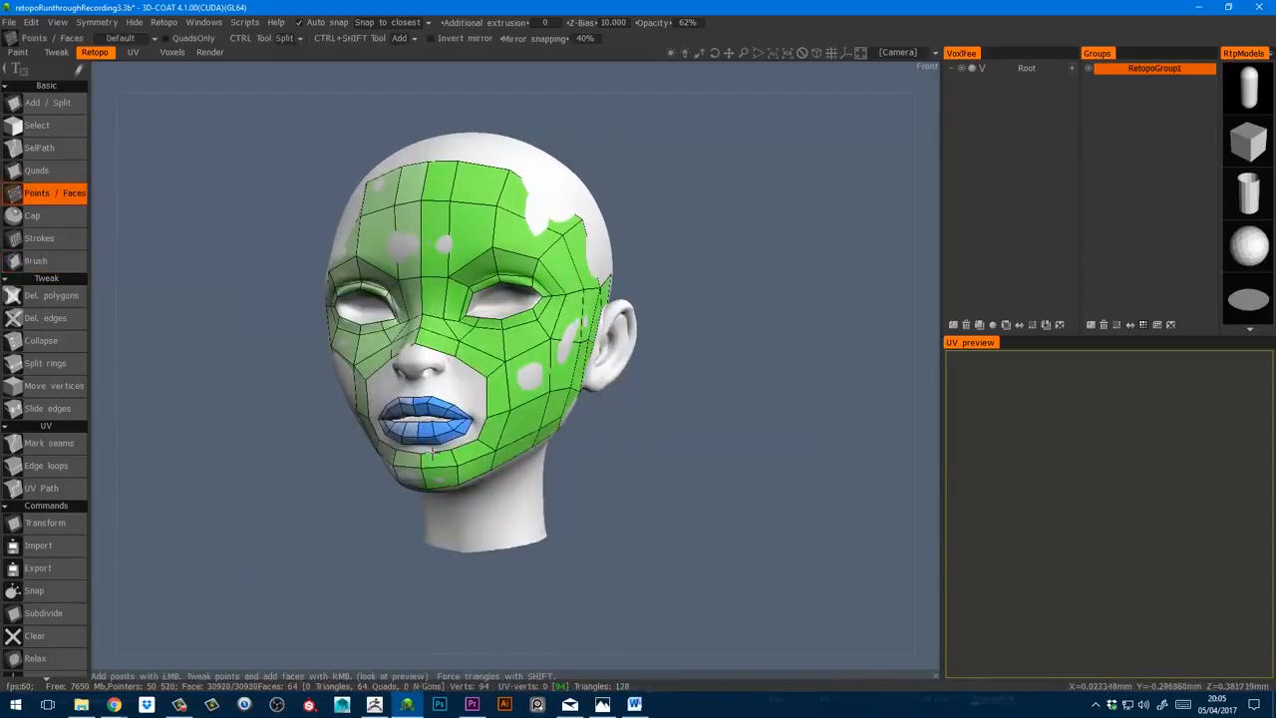
left_click_drag(433, 454, 449, 449, "alt")
right_click_drag(449, 448, 414, 489, "alt")
middle_click_drag(415, 489, 447, 456, "alt")
right_click(464, 452)
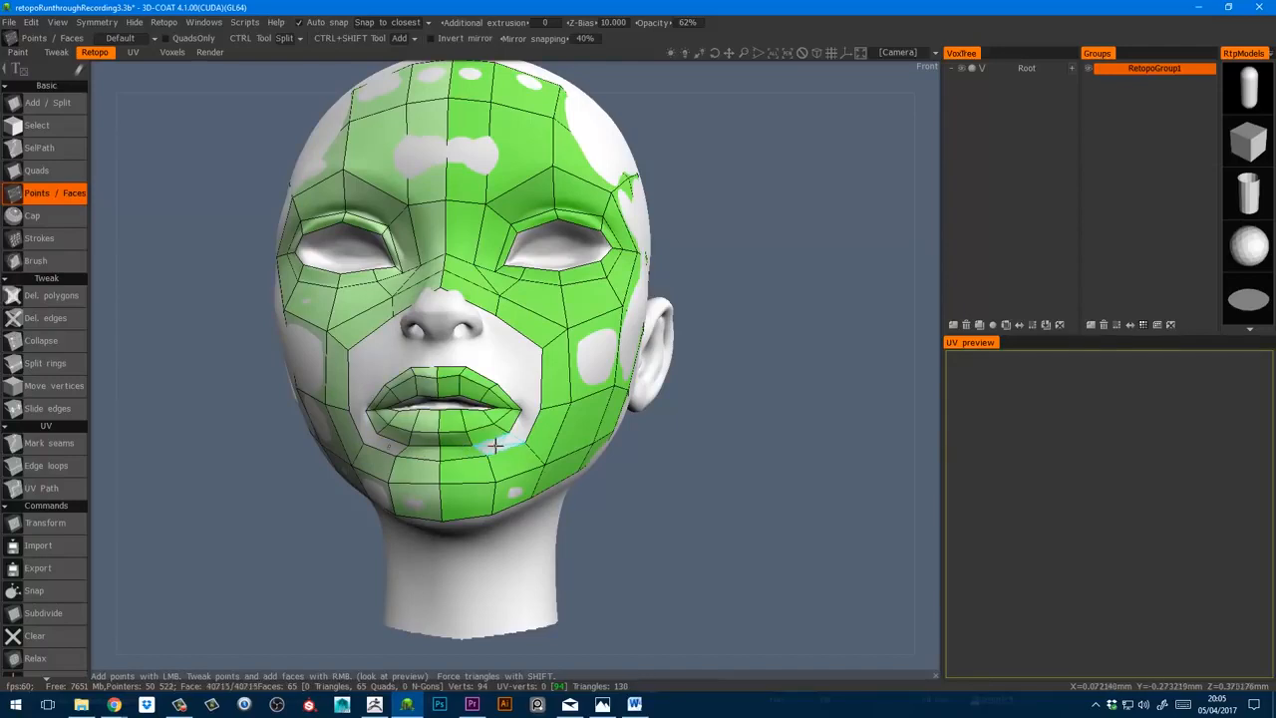
right_click(494, 444)
left_click_drag(499, 444, 525, 425, "alt")
right_click(528, 423)
right_click_drag(528, 424, 533, 472, "alt")
left_click_drag(532, 472, 437, 482, "alt")
middle_click_drag(437, 482, 423, 532, "alt")
key("ctrl+s")
- Place two points on the skull above the ear and build two quads joining the temple to the ear ring
left_click_drag(588, 304, 556, 303, "alt")
middle_click_drag(556, 303, 564, 337, "alt")
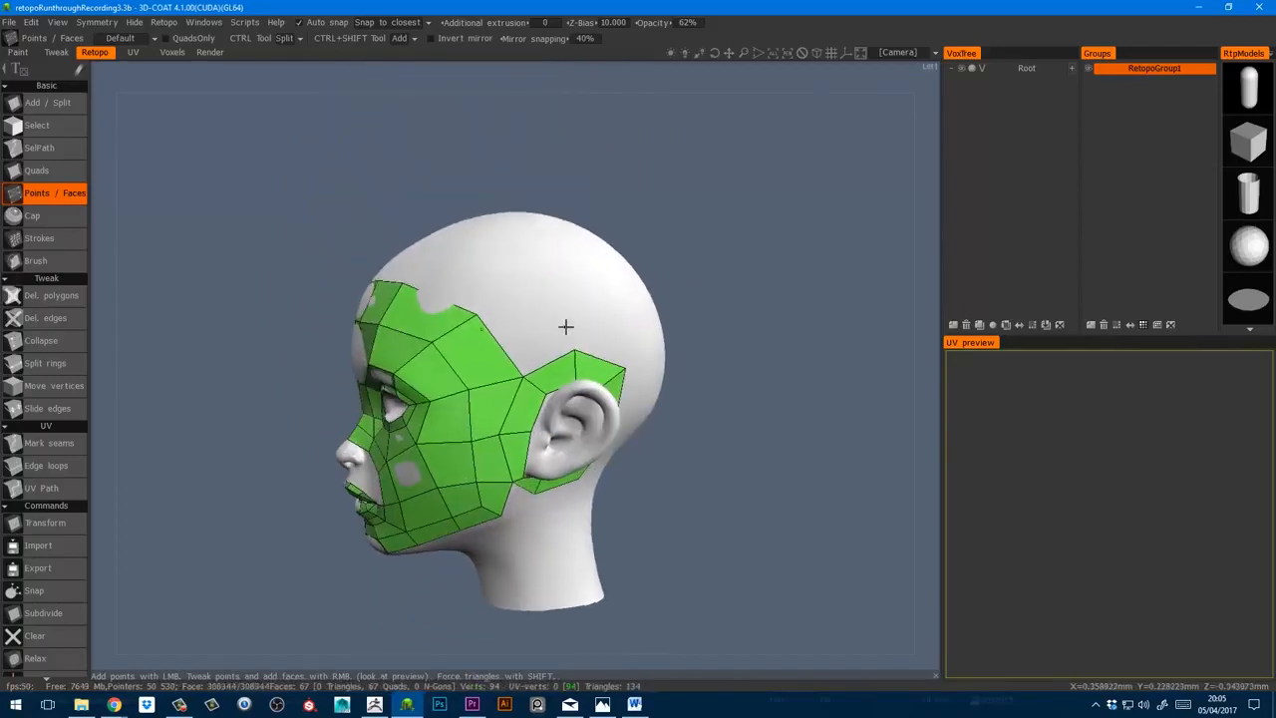
left_click_drag(563, 338, 564, 321, "alt+shift")
left_click(564, 294)
right_click(539, 328)
left_click(638, 294)
right_click(616, 329)
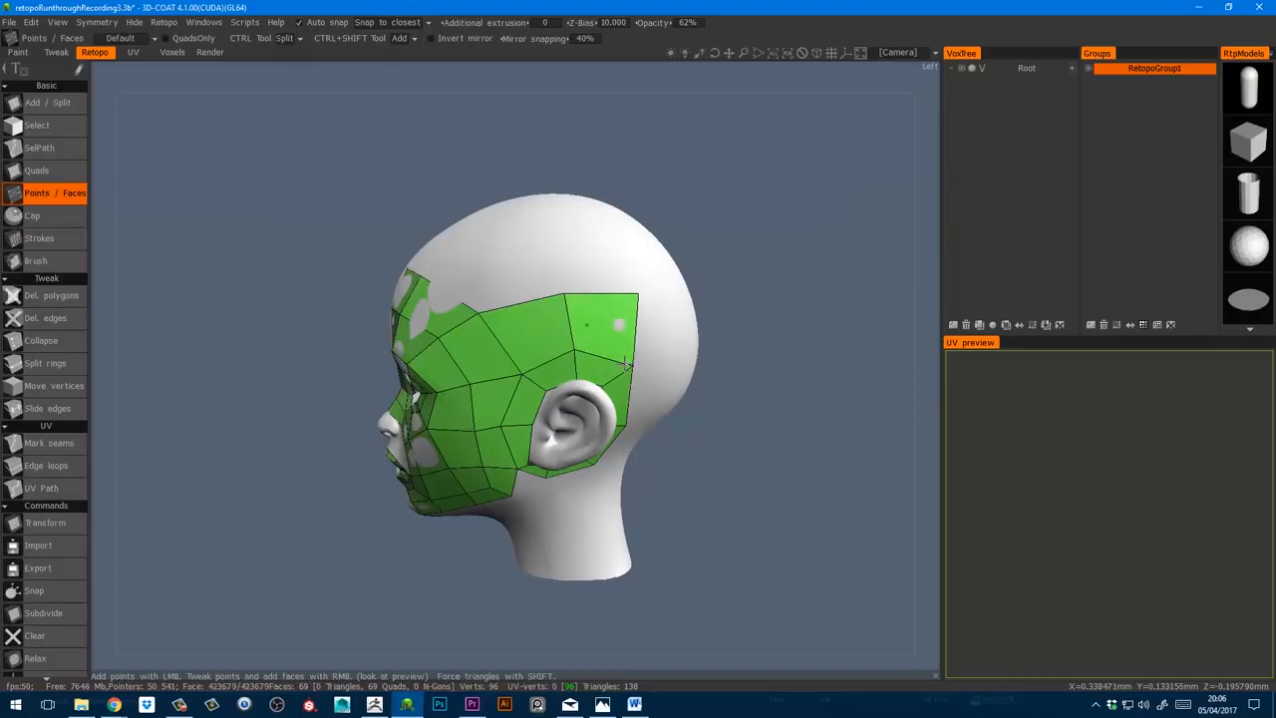
- Place two points behind the ear and extend the skull band with one quad
left_click_drag(649, 373, 561, 386, "alt")
left_click(664, 311)
left_click(660, 372)
right_click(637, 341)
- Continue the band of quads across the back of the head to the centre line
left_click_drag(638, 344, 588, 342, "alt")
left_click(739, 365)
left_click(739, 307)
right_click(702, 336)
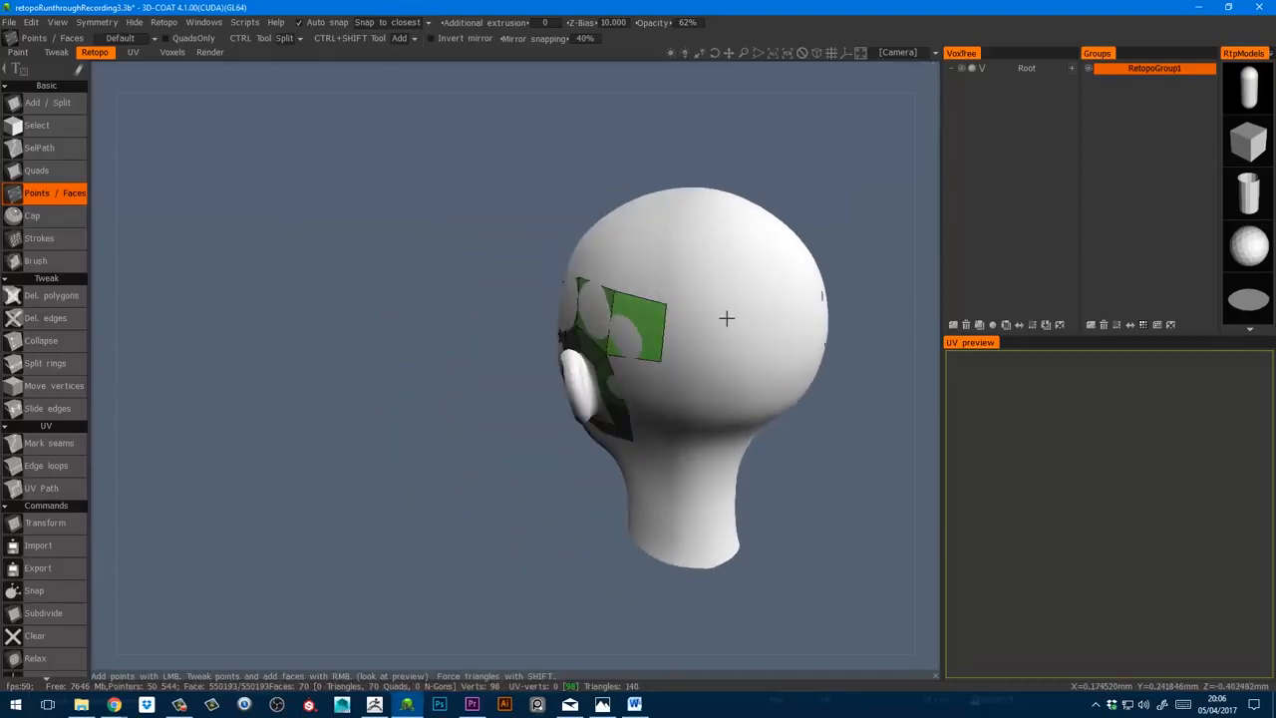
left_click(766, 365)
left_click(766, 306)
right_click(754, 335)
mouse_move(766, 334)
left_mouse_down("alt")
mouse_move(733, 334)
mouse_move(722, 312)
mouse_move(728, 342)
mouse_move(748, 345)
left_mouse_up("alt")
key("b")
key("p")
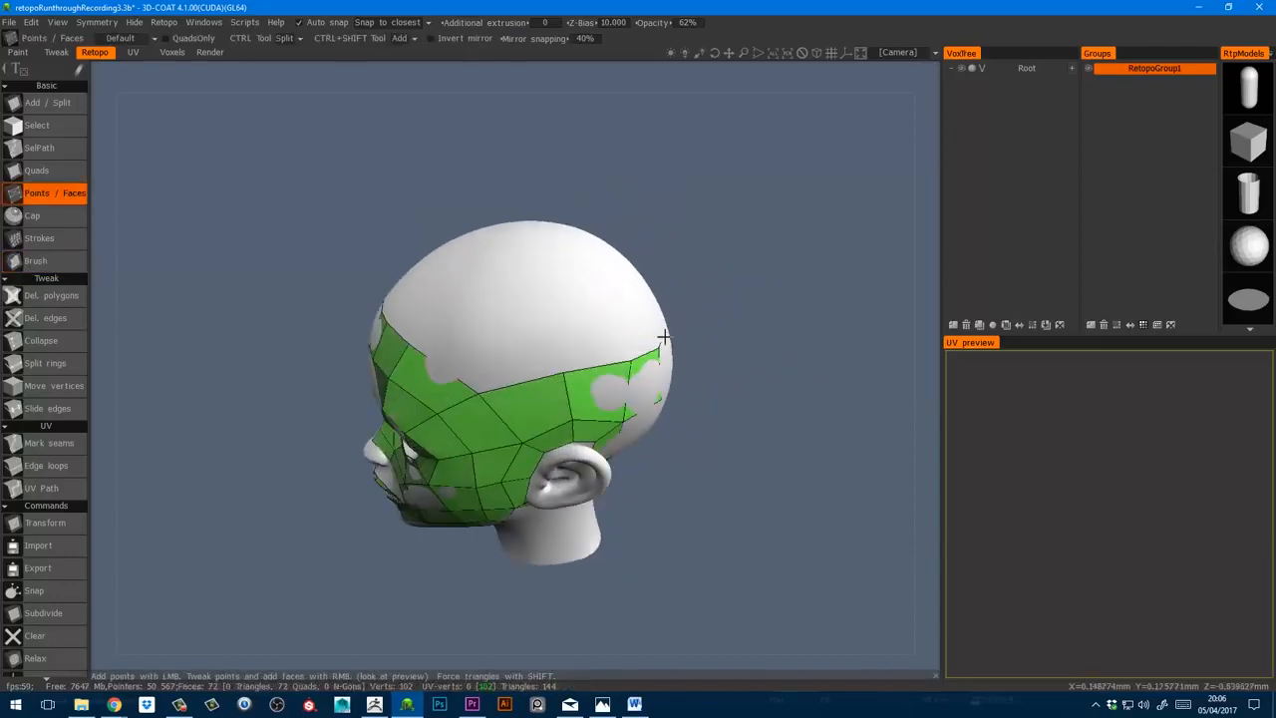
- Place two points above the band on the back of the skull and begin a second row of quads
mouse_move(661, 336)
left_mouse_down("alt")
mouse_move(613, 285)
mouse_move(657, 269)
left_mouse_up("alt")
left_click(668, 274)
right_click(643, 303)
left_click(704, 270)
left_click_drag(710, 305, 666, 299, "alt")
right_click(708, 309)
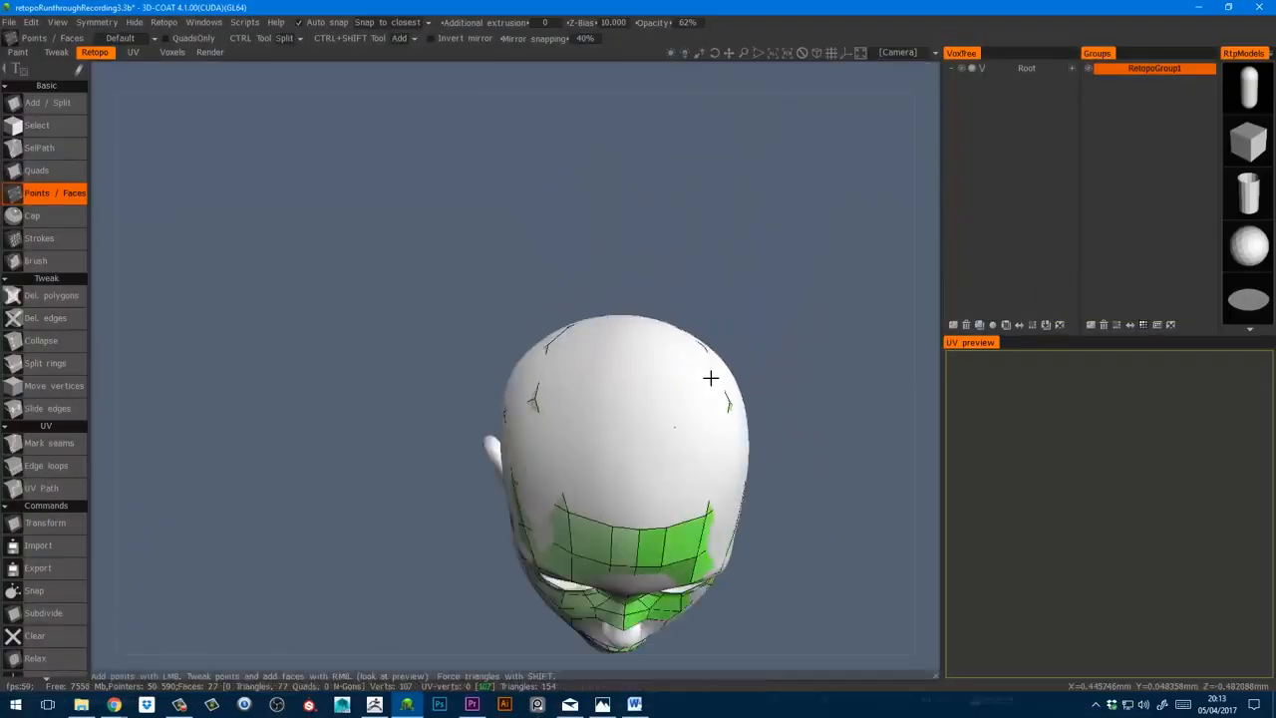
- Fill the remaining crown of the head with quads and return to the Brush tool
mouse_move(709, 376)
left_mouse_down("alt")
mouse_move(709, 407)
mouse_move(706, 376)
mouse_move(678, 462)
mouse_move(615, 450)
mouse_move(555, 404)
left_mouse_up("alt")
left_click(36, 261)
left_click(50, 193)
mouse_move(835, 367)
left_mouse_down("alt")
mouse_move(795, 379)
mouse_move(753, 452)
mouse_move(764, 396)
mouse_move(828, 356)
mouse_move(816, 398)
mouse_move(823, 359)
mouse_move(603, 36)
mouse_move(806, 340)
mouse_move(788, 274)
mouse_move(739, 265)
left_mouse_up("alt")
key("1")
key("space")
key("2")
right_click(816, 398)
key("1")
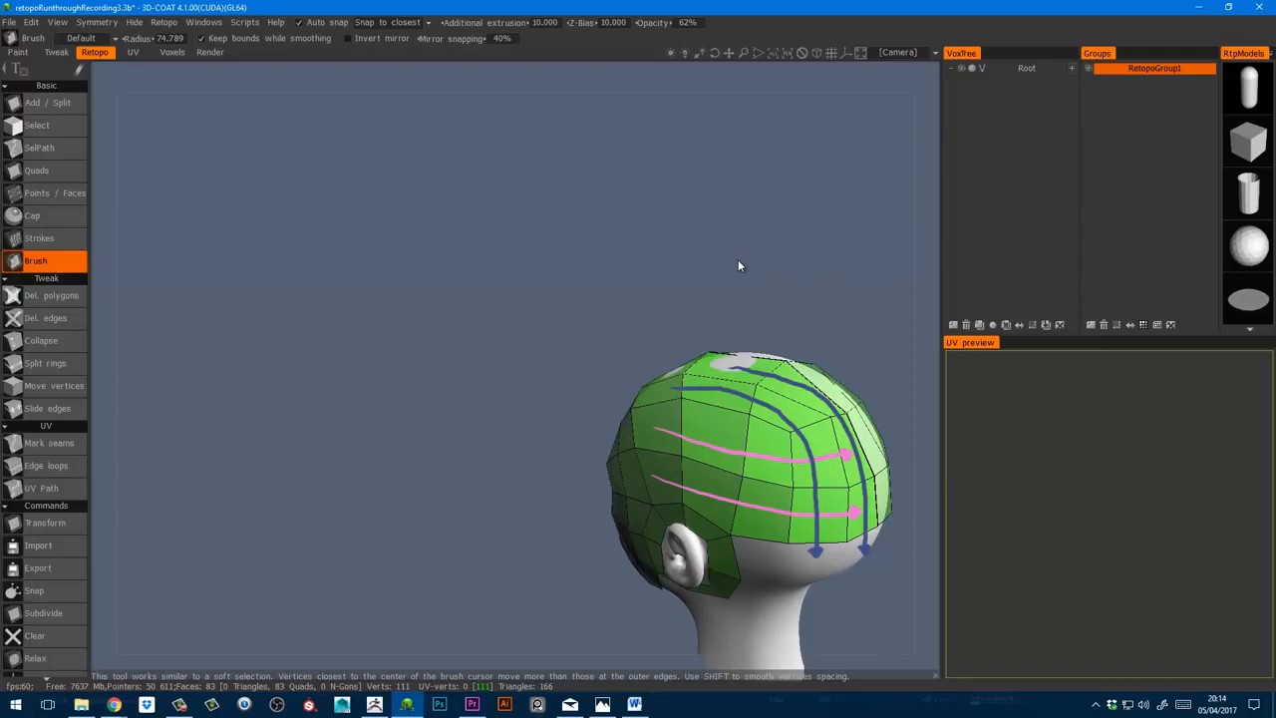
- Place a point at the base of the skull behind the ear and build a quad joining it to the mesh
left_click_drag(738, 265, 469, 28, "alt")
key("space")
mouse_move(771, 412)
left_mouse_down("alt")
mouse_move(755, 399)
mouse_move(687, 511)
mouse_move(739, 414)
mouse_move(744, 350)
left_mouse_up("alt")
key("1")
mouse_move(748, 401)
left_mouse_down("alt")
mouse_move(690, 396)
mouse_move(749, 383)
mouse_move(688, 385)
left_mouse_up("alt")
left_click(774, 397)
right_click(760, 367)
- Place two rows of points across the back of the neck and build quads down from the skull base
left_click(635, 441)
left_click(670, 442)
left_click(701, 441)
right_click(689, 422)
left_click_drag(656, 453, 634, 467, "alt")
left_click(659, 474)
left_click(689, 475)
left_click(708, 475)
right_click(701, 503)
- Place a point near the neck's lower edge and fill the lowest row of quads at the back of the neck
left_click(647, 516)
right_click(660, 496)
right_click(683, 496)
right_click(704, 494)
- Insert an edge loop across the upper neck quads and add a column of three quads along the side of the neck
left_click_drag(738, 496, 812, 498, "alt+shift")
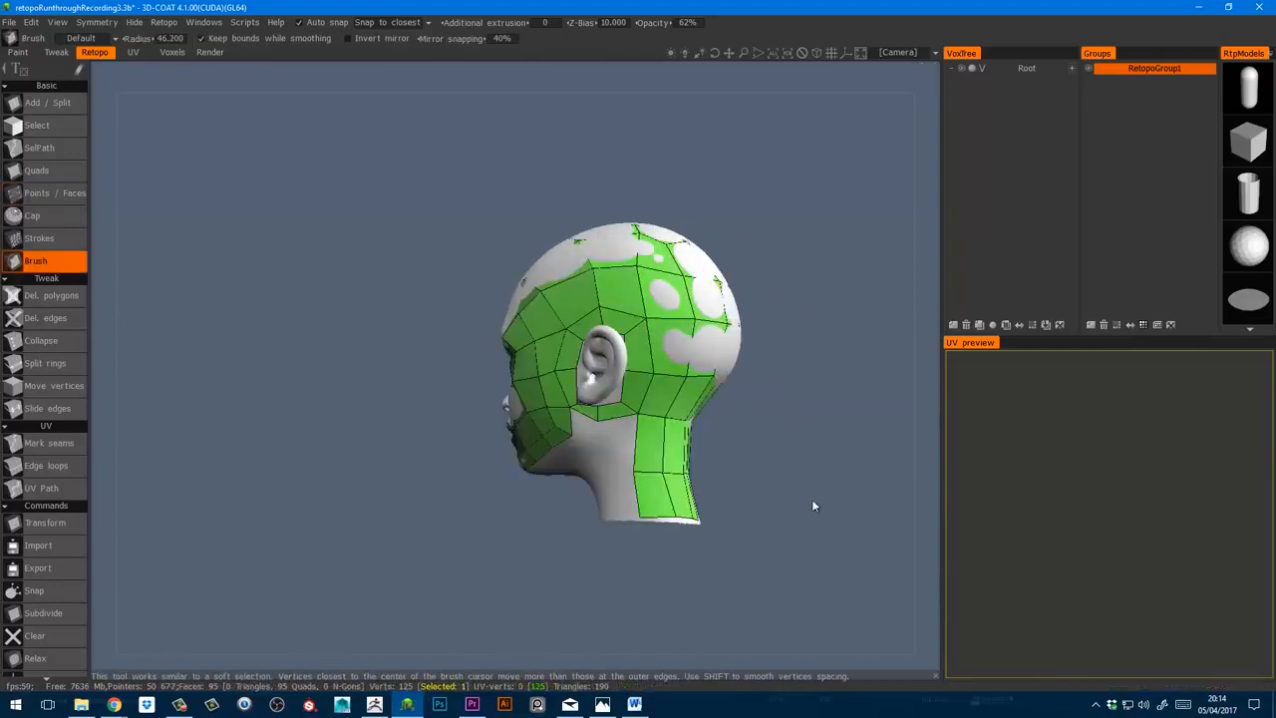
left_click(668, 443, "ctrl")
left_click(606, 441)
right_click(618, 431)
left_click(606, 474)
right_click(619, 457)
left_click(611, 514)
right_click(621, 492)
- Place points below the jaw corner and build quads from the jaw toward the side of the neck
left_click_drag(622, 491, 660, 491, "alt")
left_click(691, 470)
right_click(693, 449)
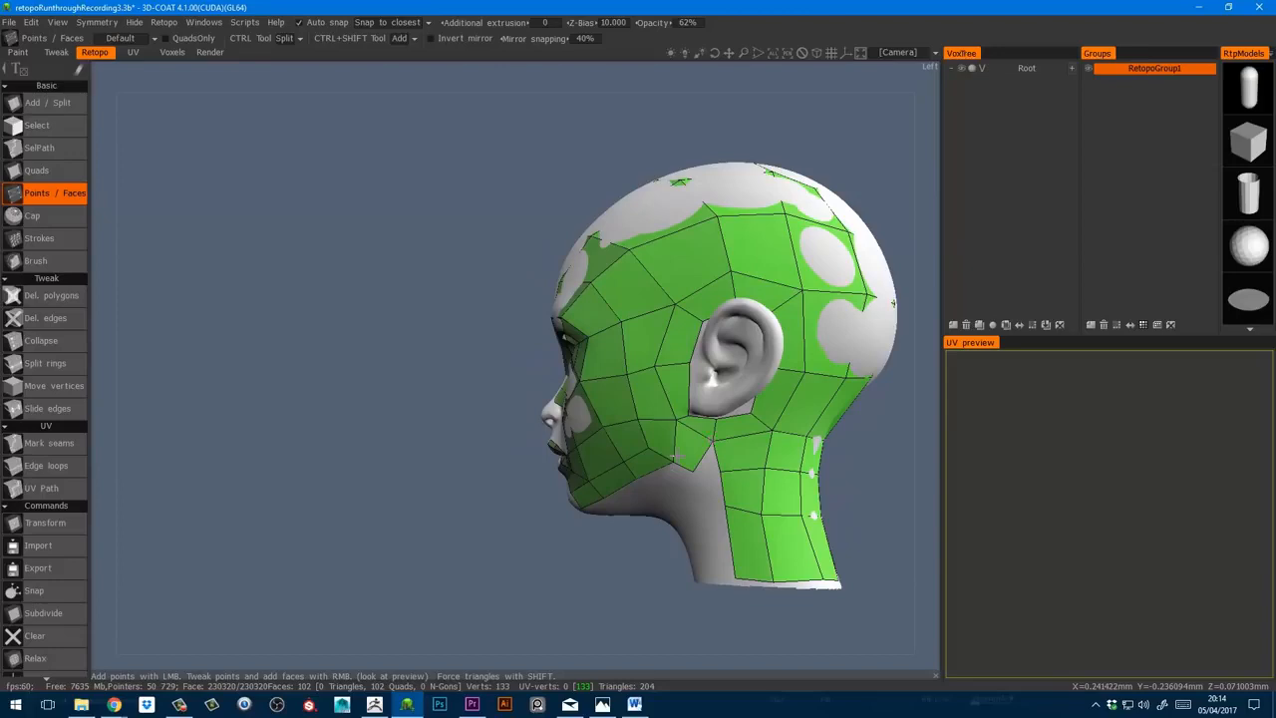
left_click(667, 488)
right_click(664, 478)
left_click_drag(664, 478, 698, 444, "alt")
- Extend a row of quads beneath the jawline toward the chin by placing three more points
left_click(613, 523)
right_click(626, 500)
mouse_move(625, 501)
left_mouse_down("alt")
mouse_move(691, 444)
mouse_move(714, 475)
left_mouse_up("alt")
left_click(606, 525)
right_click(607, 509)
left_click(581, 523)
right_click(589, 506)
- Add quads under the chin up to the centre line and tidy them with the Brush tool
left_click(36, 261)
mouse_move(616, 559)
left_mouse_down("alt")
mouse_move(598, 518)
mouse_move(638, 548)
mouse_move(597, 554)
left_mouse_up("alt")
key("space")
left_click(593, 555)
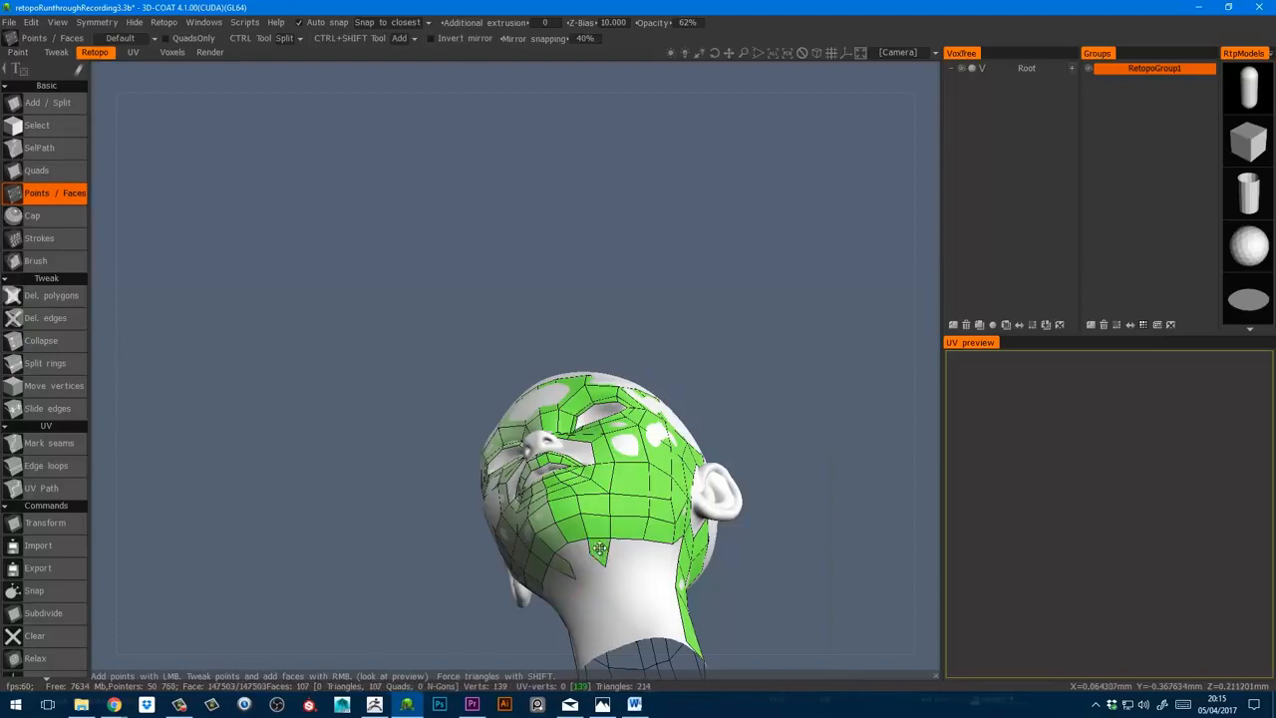
left_click_drag(600, 548, 586, 561, "alt")
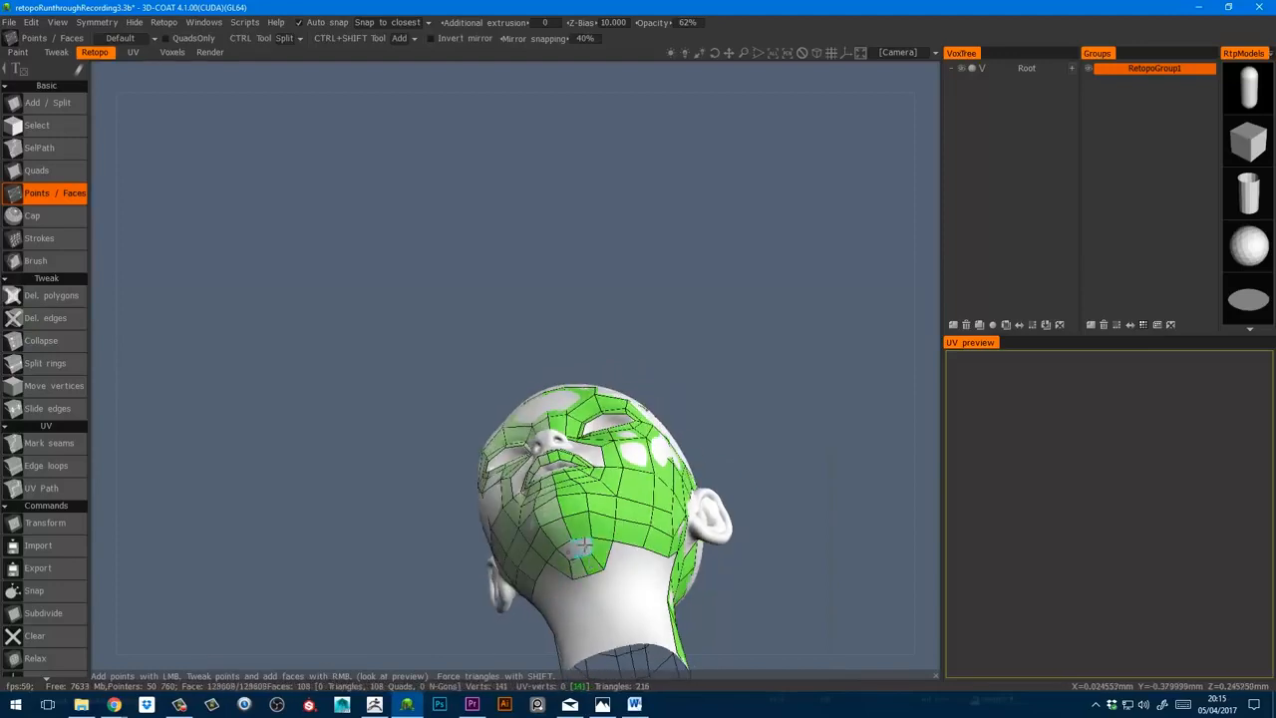
key("b")
mouse_move(600, 551)
left_mouse_down("alt")
mouse_move(618, 512)
mouse_move(649, 510)
mouse_move(589, 498)
mouse_move(603, 489)
mouse_move(609, 504)
mouse_move(569, 519)
mouse_move(611, 546)
mouse_move(564, 544)
mouse_move(591, 529)
mouse_move(586, 512)
left_mouse_up("alt")
key("p")
right_click(587, 500)
- Fill the front of the neck with quads down to its lower edge and split them with two edge loops
left_click(621, 487)
right_click(603, 487)
left_click(546, 522)
right_click(560, 513)
right_click(612, 543)
right_click(595, 544)
right_click(576, 544)
right_click(565, 541)
left_click(586, 510, "ctrl")
left_click(596, 536, "ctrl")
- Even out the neck vertices with the Brush tool and save the project
key("space")
key("1")
left_click_drag(478, 558, 517, 558, "alt")
left_click_drag(517, 557, 546, 564)
left_click_drag(551, 561, 477, 563, "alt")
left_click_drag(625, 550, 624, 559)
left_click_drag(593, 543, 590, 553)
right_click_drag(618, 529, 632, 530)
left_click_drag(688, 563, 648, 567, "alt")
left_click_drag(639, 570, 592, 560, "alt")
left_click_drag(690, 540, 801, 492, "alt")
key("ctrl+s")
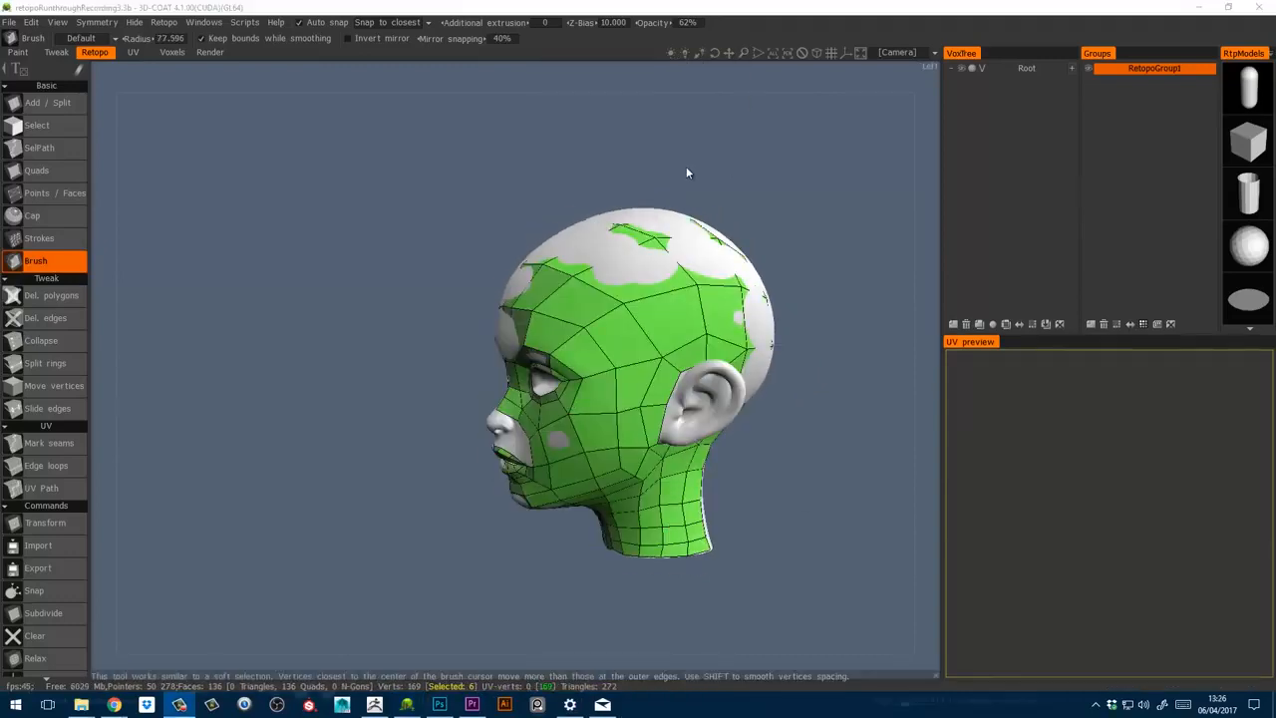
- Insert edge loops radiating through the eye ring on both sides of the eye's vertical and horizontal midlines
mouse_move(686, 166)
left_mouse_down("alt")
mouse_move(794, 166)
mouse_move(676, 173)
left_mouse_up("alt")
middle_click_drag(676, 175, 584, 205, "alt")
right_click_drag(585, 204, 624, 205, "alt")
middle_click_drag(625, 205, 617, 203, "alt")
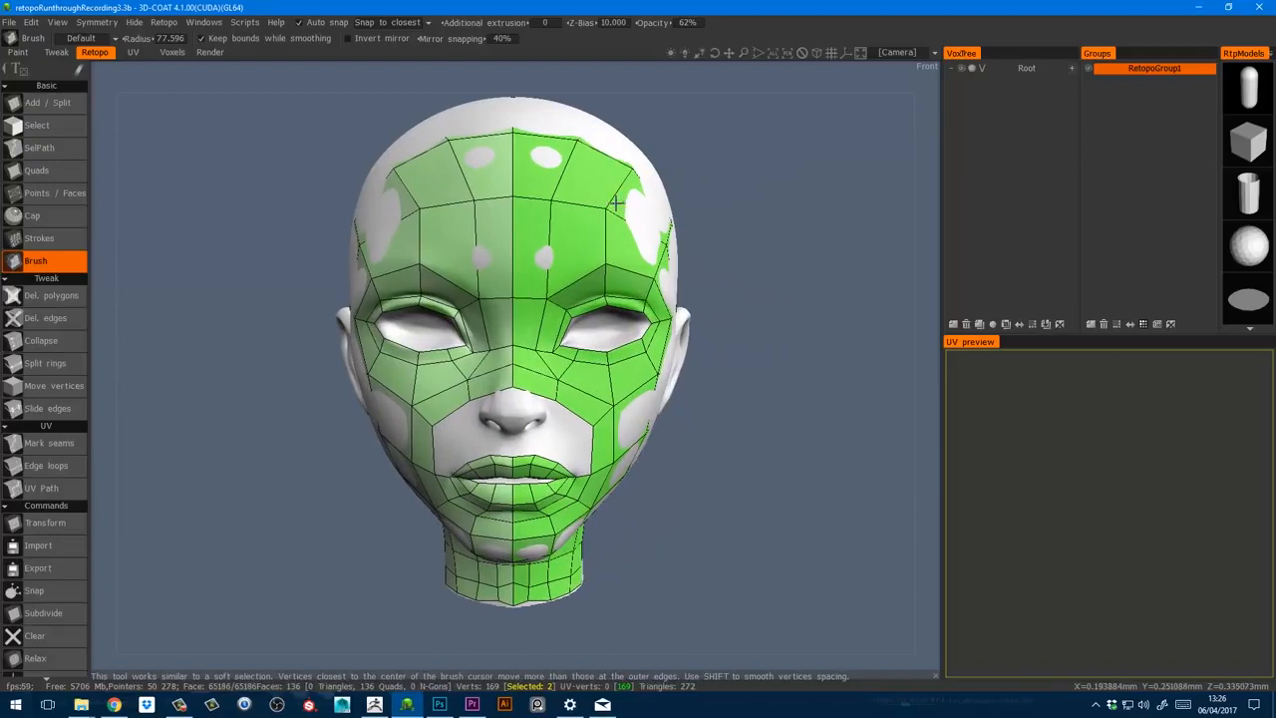
right_click_drag(619, 203, 605, 204, "alt")
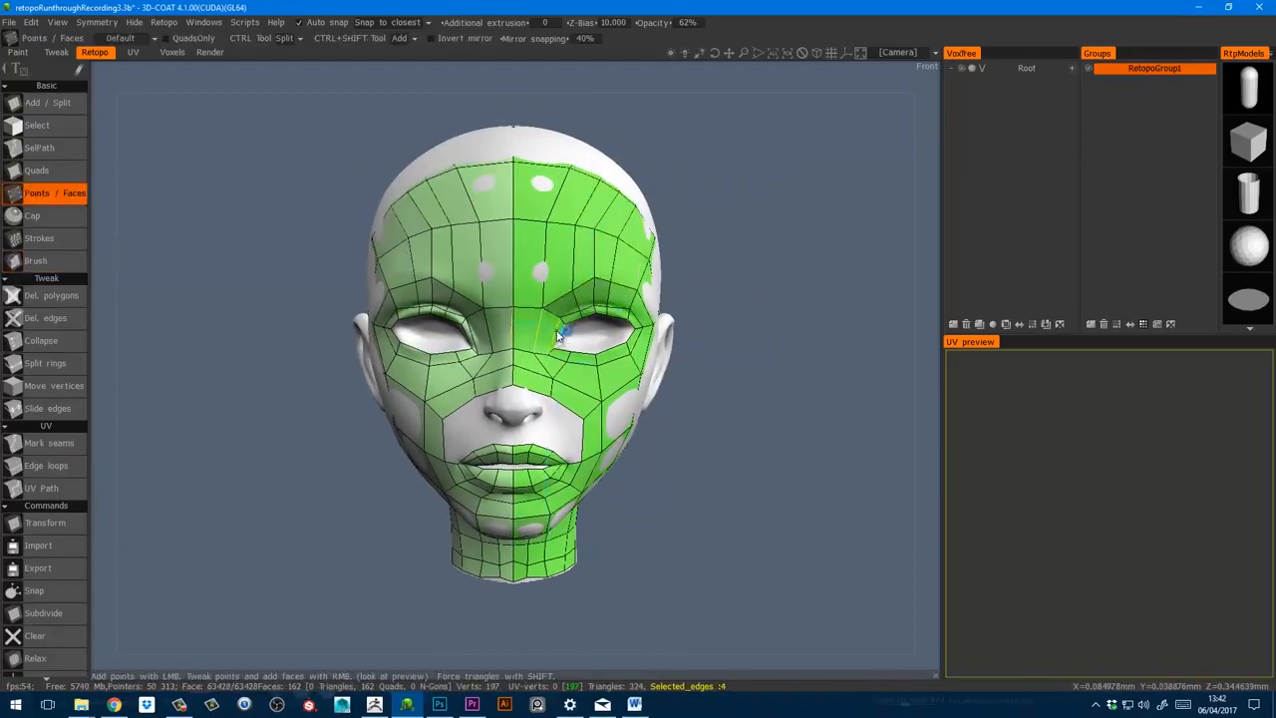
left_click(558, 337)
left_click(574, 387)
right_click(581, 390)
right_click(627, 392)
right_click(648, 349)
right_click(651, 324)
right_click(650, 302)
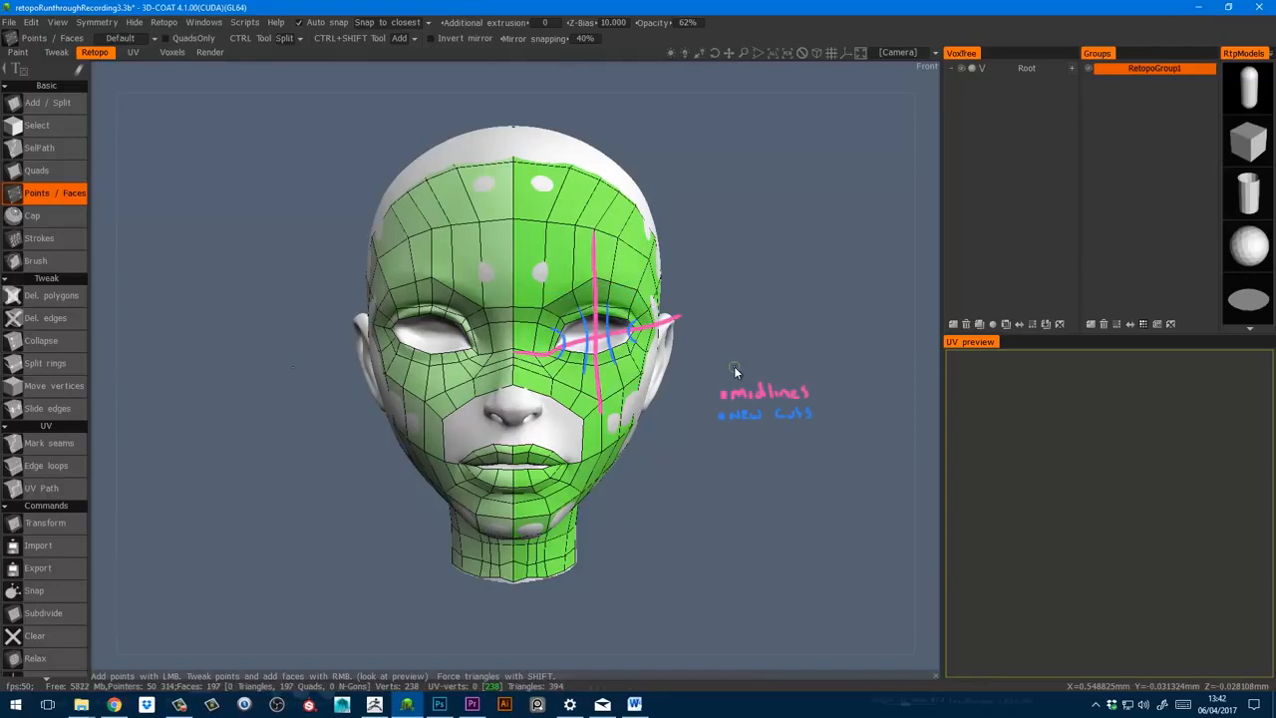
- Insert edge loops at the mouth corner, beside the centre line through forehead and chin, and across the forehead
left_click(561, 473, "ctrl")
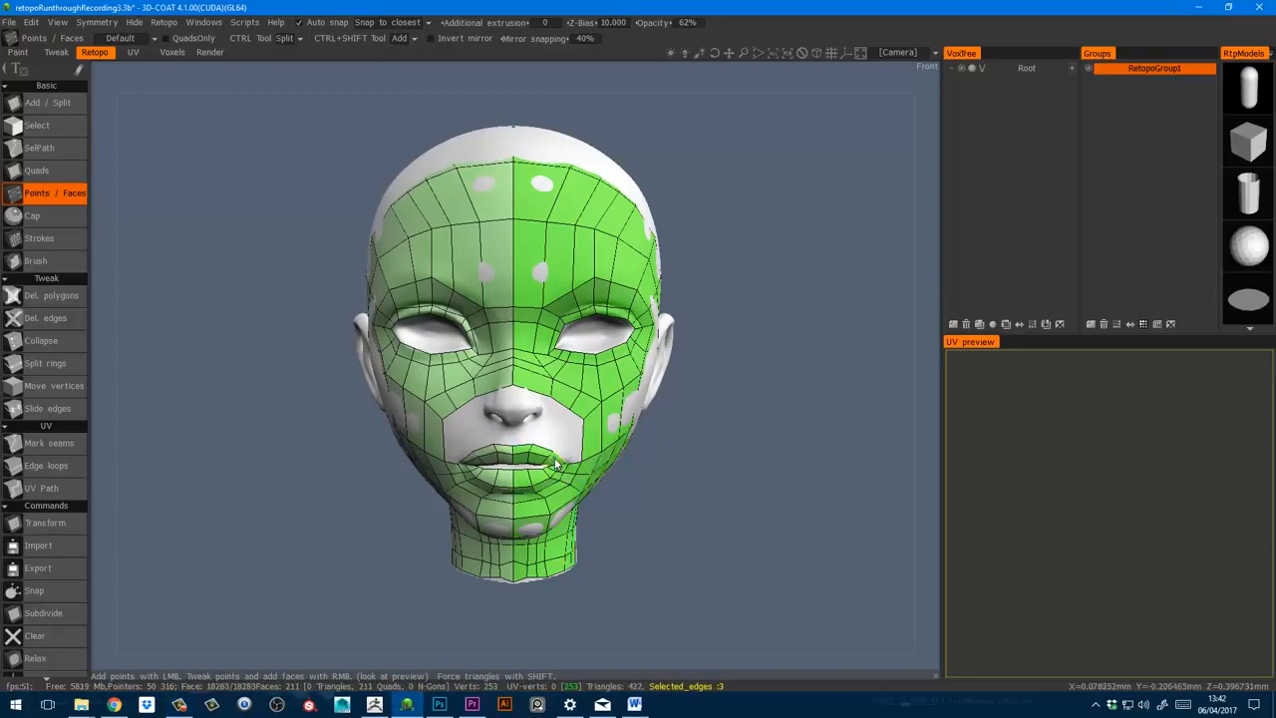
right_click(556, 464)
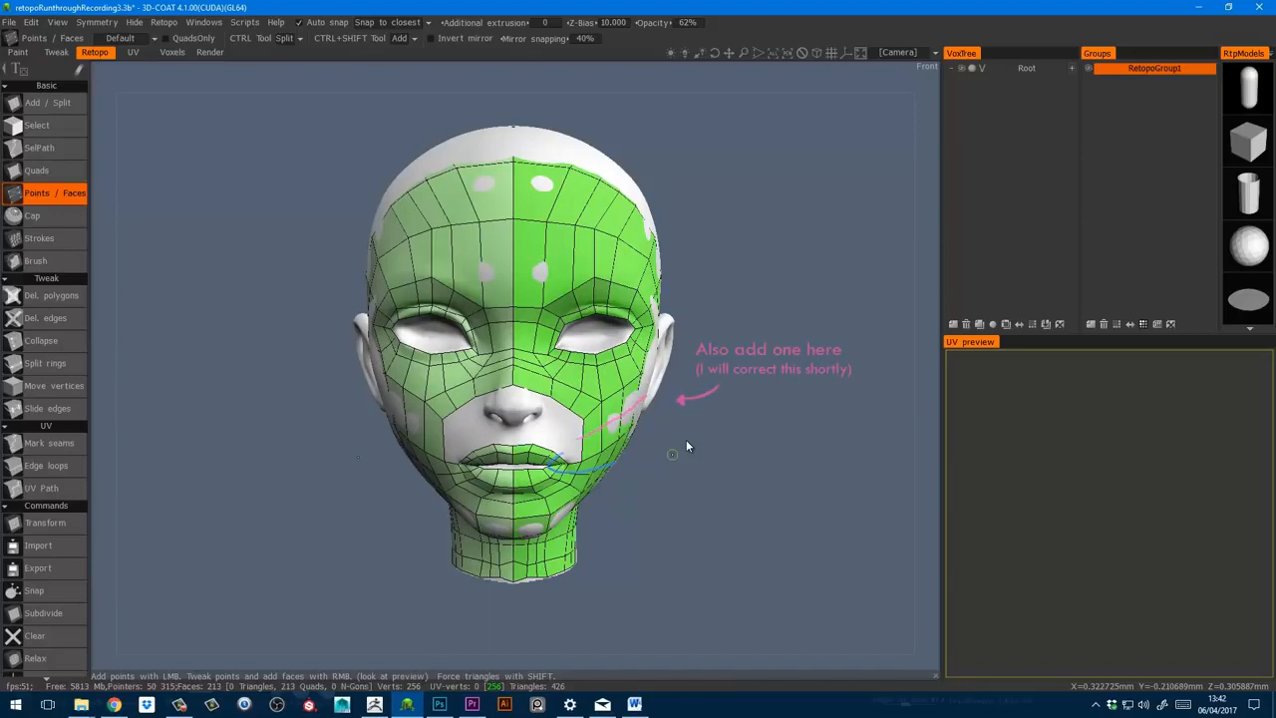
left_click(529, 305, "ctrl")
left_click(528, 305, "ctrl")
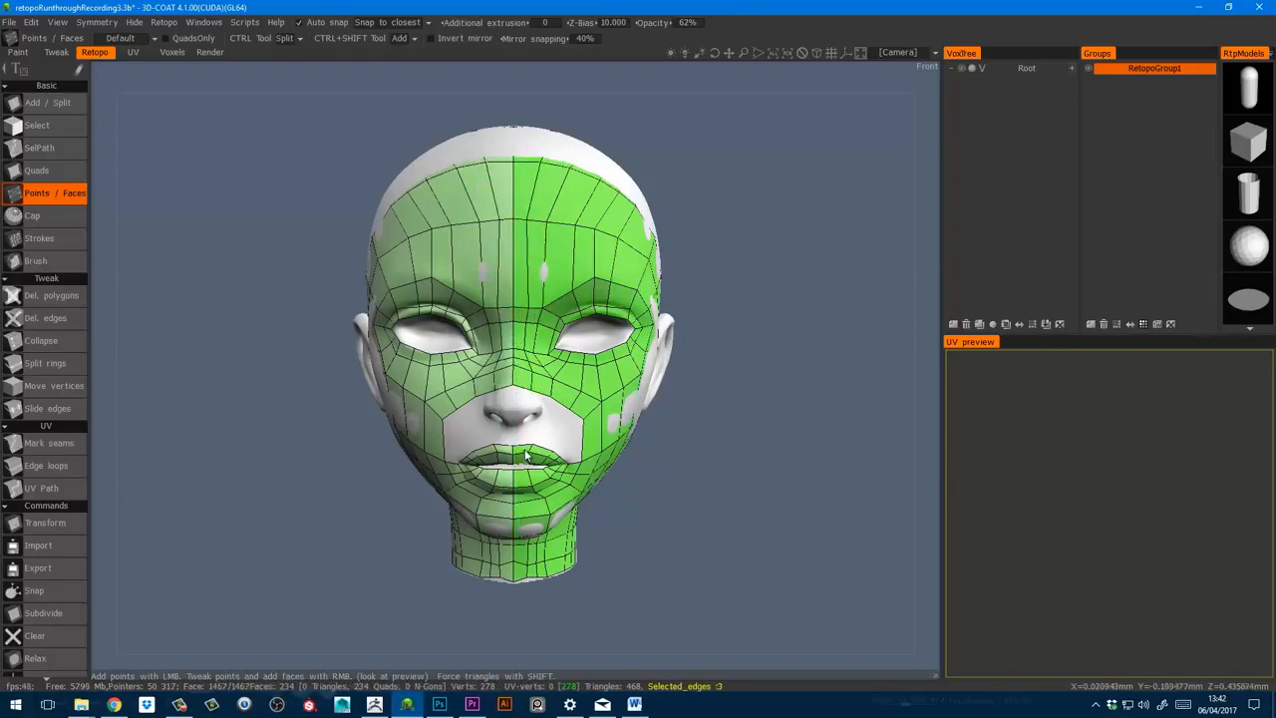
left_click(522, 495, "ctrl")
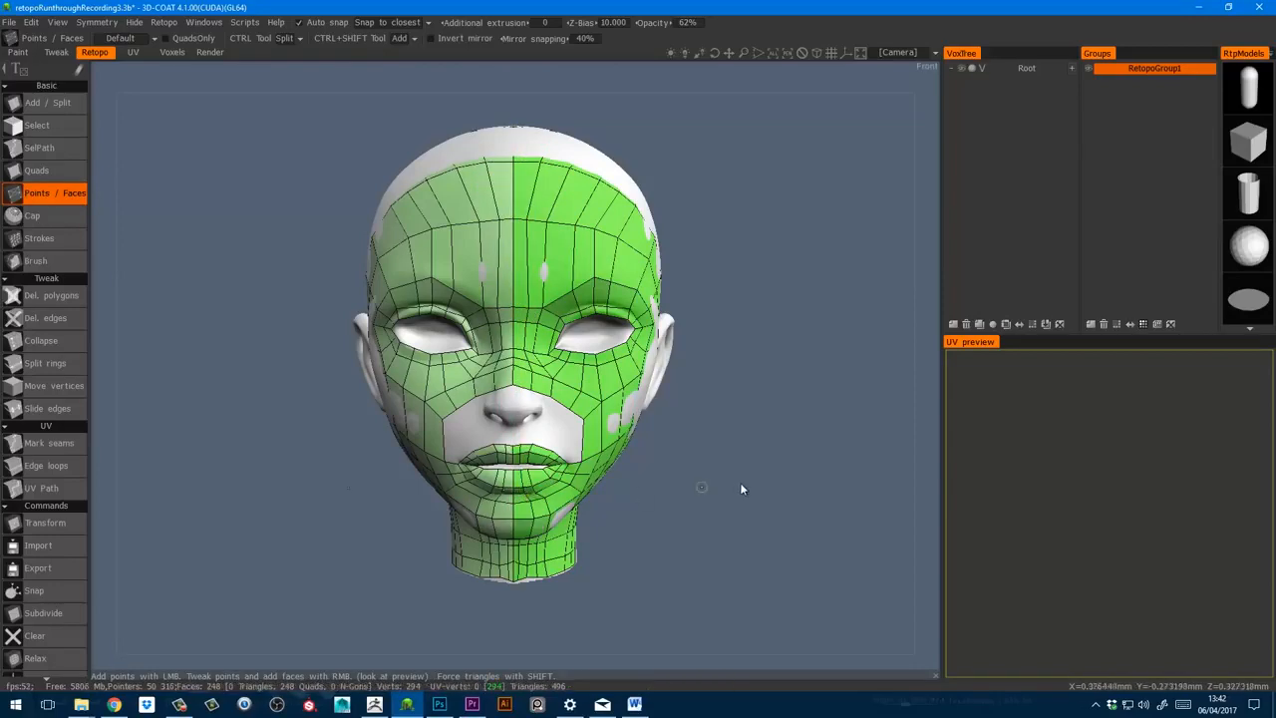
left_click(532, 271, "ctrl")
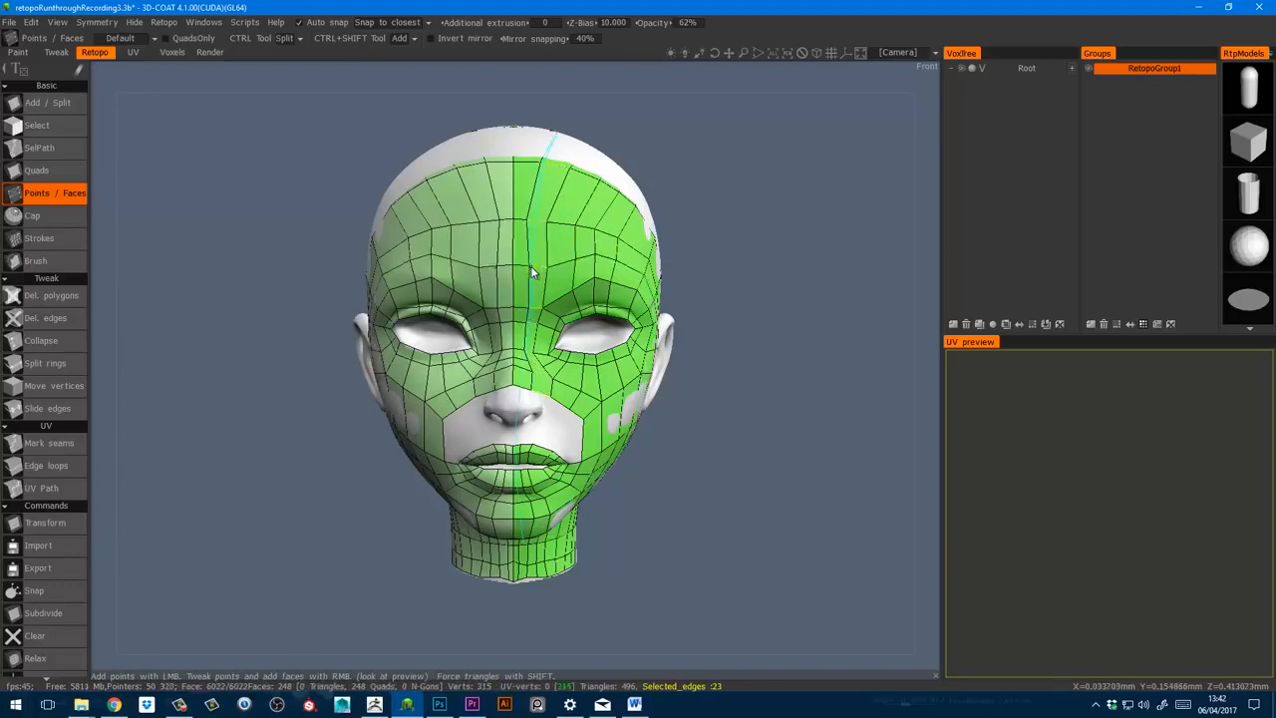
- Insert edge loops radiating from the ear through jaw, neck, back of the head and skull on both sides of the ear's midlines
right_click_drag(733, 371, 763, 375, "alt")
left_click_drag(763, 375, 688, 394, "alt")
right_click_drag(479, 399, 546, 434, "alt")
left_click(546, 434, "ctrl")
left_click_drag(640, 437, 557, 451, "alt")
left_click(557, 451, "ctrl")
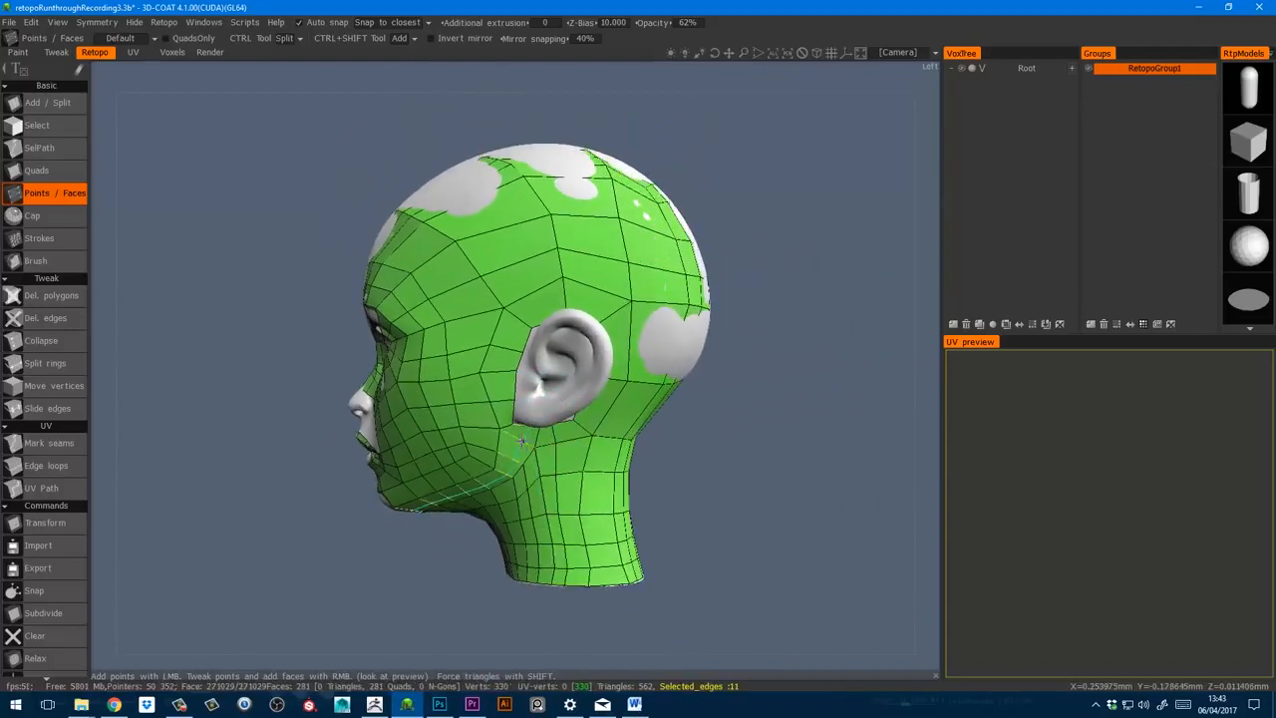
left_click(635, 343, "ctrl")
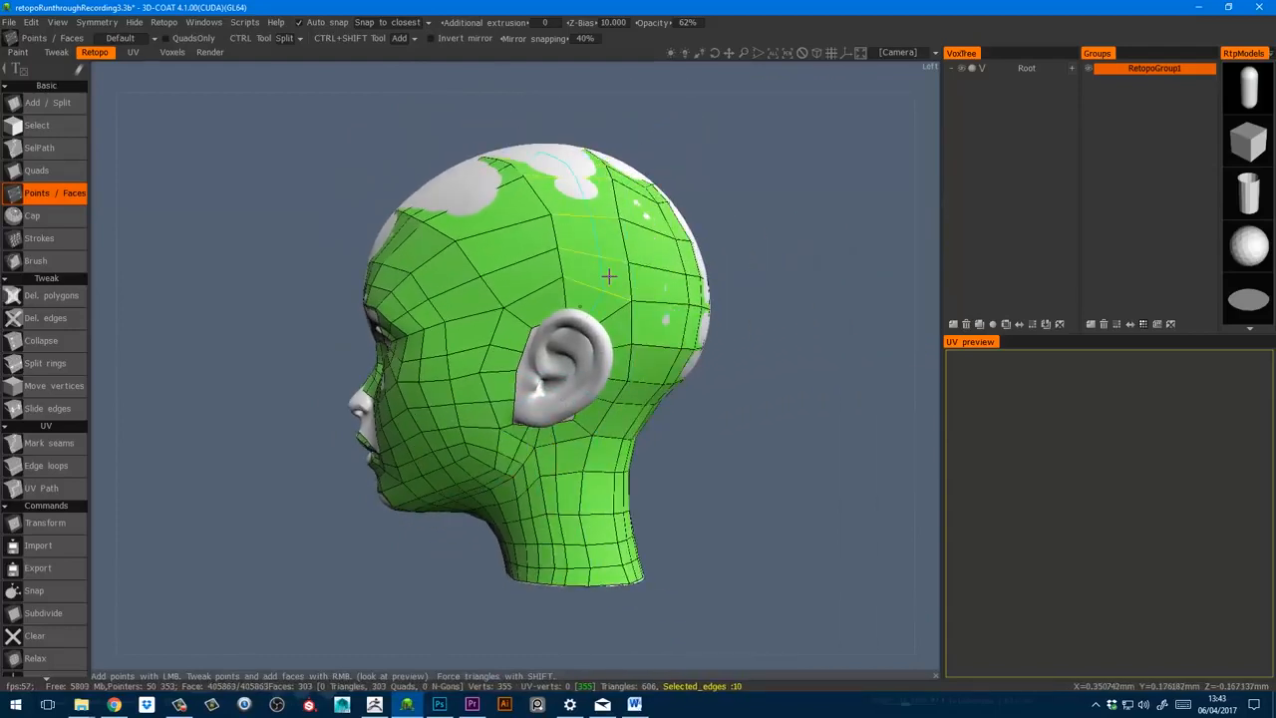
left_click(607, 276, "ctrl")
left_click(524, 281, "ctrl")
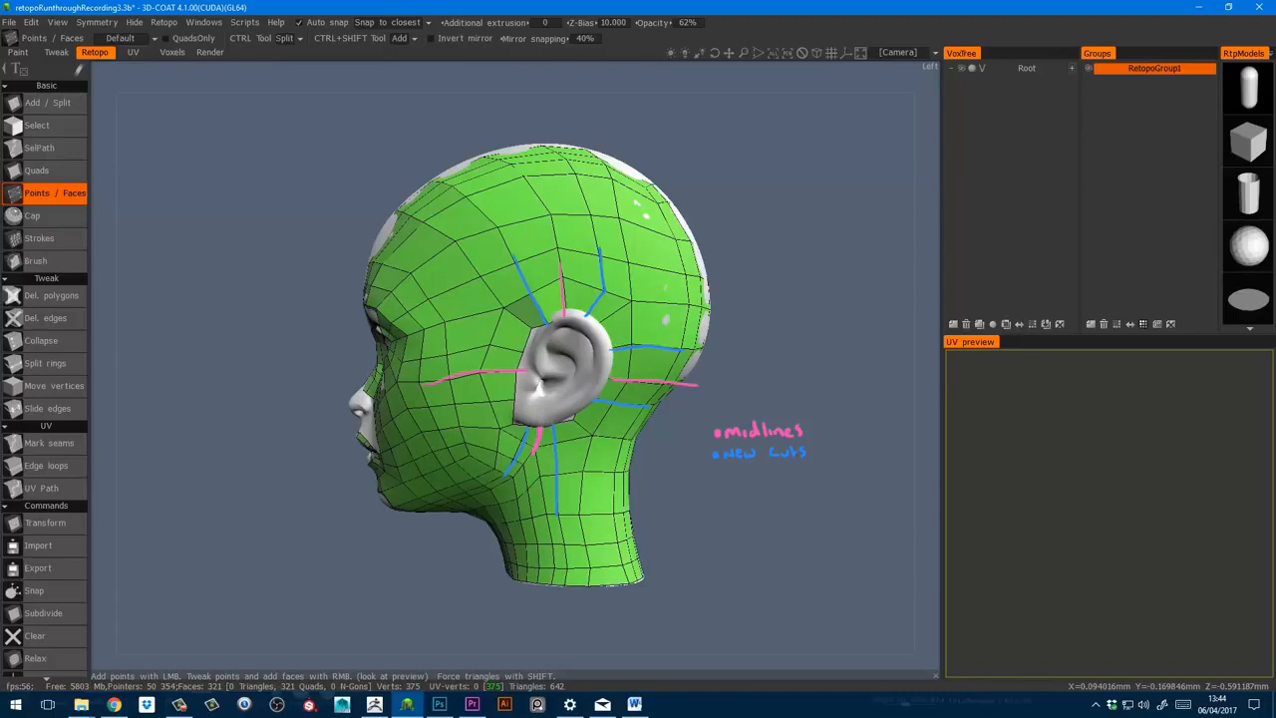
- Insert further edge loops through the cheek below the eye, the lower lip and the chin
mouse_move(780, 432)
left_mouse_down("alt")
mouse_move(800, 462)
mouse_move(882, 459)
left_mouse_up("alt")
middle_click_drag(744, 403, 544, 382, "alt")
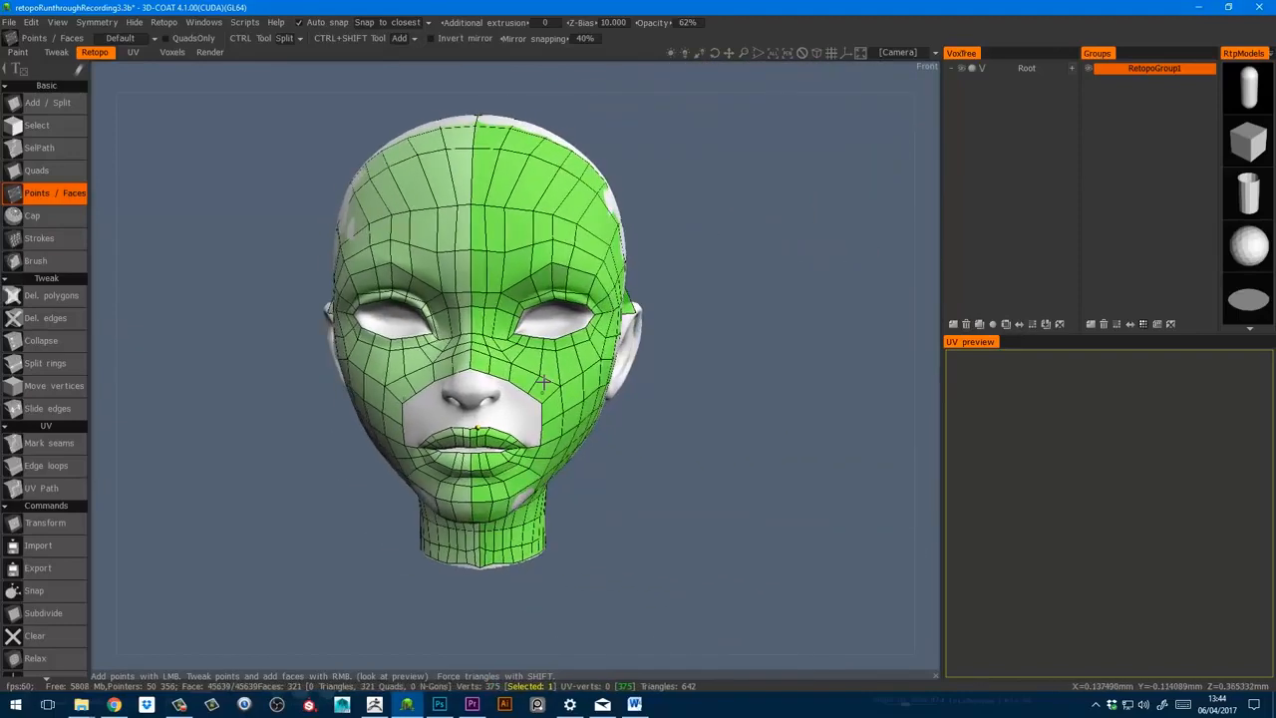
left_click(560, 369, "ctrl")
left_click(506, 457, "ctrl")
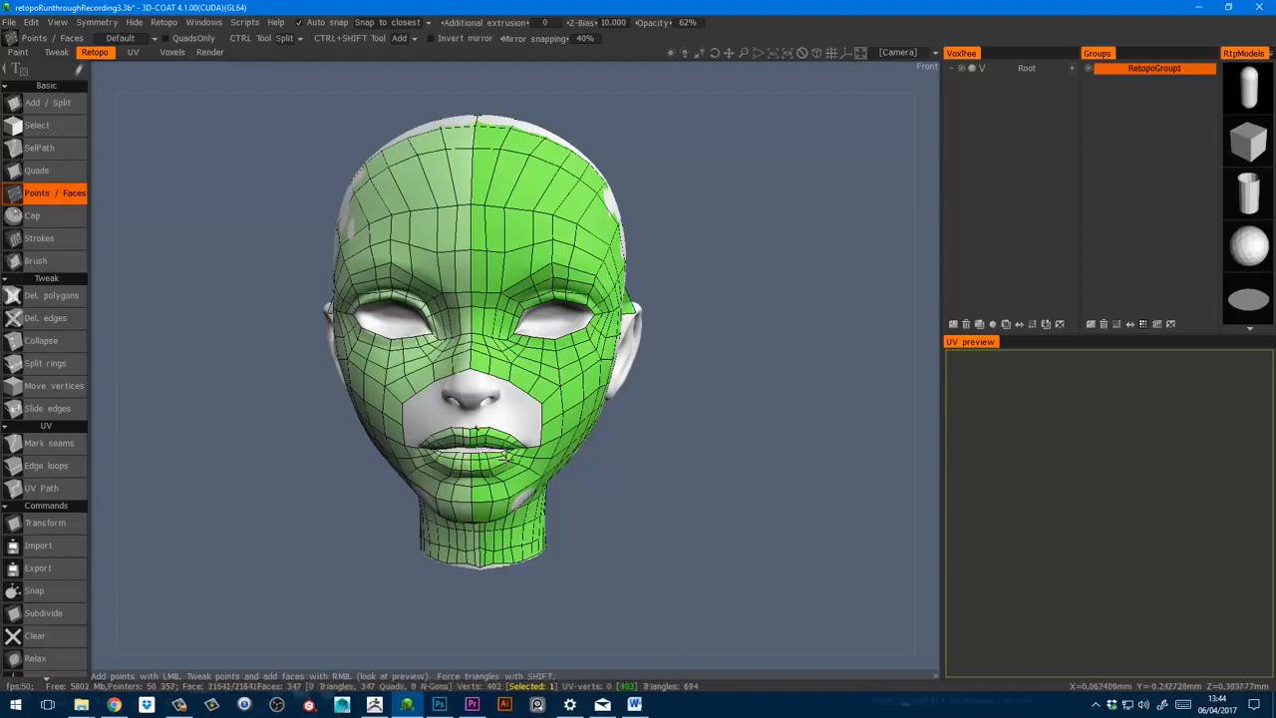
left_click(519, 491, "ctrl")
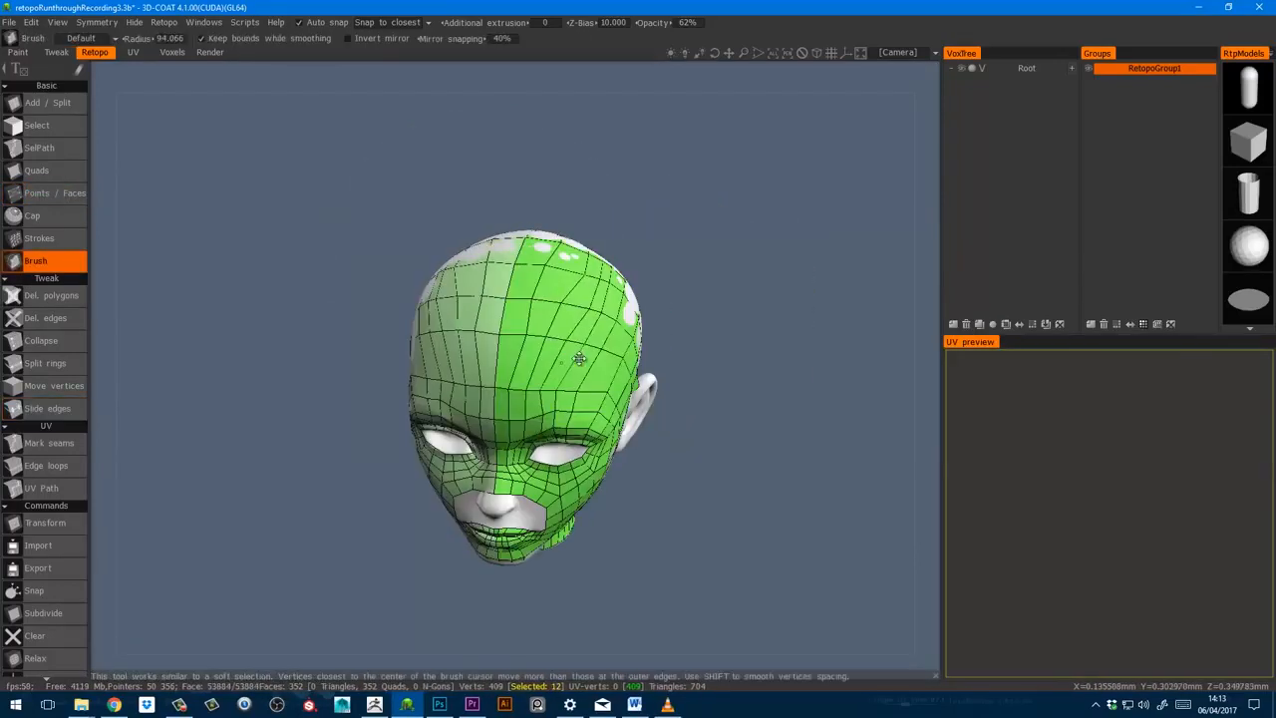
- Even out the vertices across the forehead and front of the skull with the Brush tool
left_click(46, 409)
left_click(37, 261)
mouse_move(364, 219)
left_mouse_down("alt")
mouse_move(377, 149)
mouse_move(428, 120)
mouse_move(558, 431)
mouse_move(638, 379)
mouse_move(558, 399)
left_mouse_up("alt")
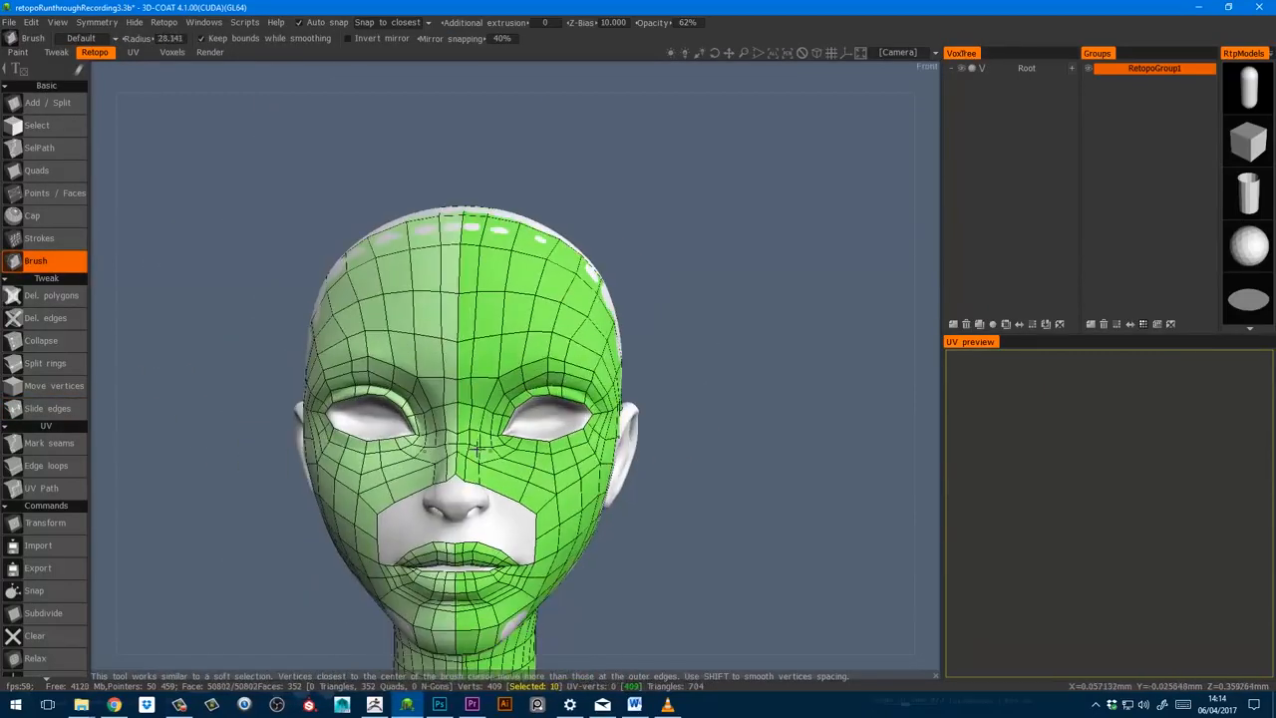
- Slide the edges around the lips, mouth corner and chin to even out the loop spacing
left_click(47, 409)
key("space")
left_click(695, 371)
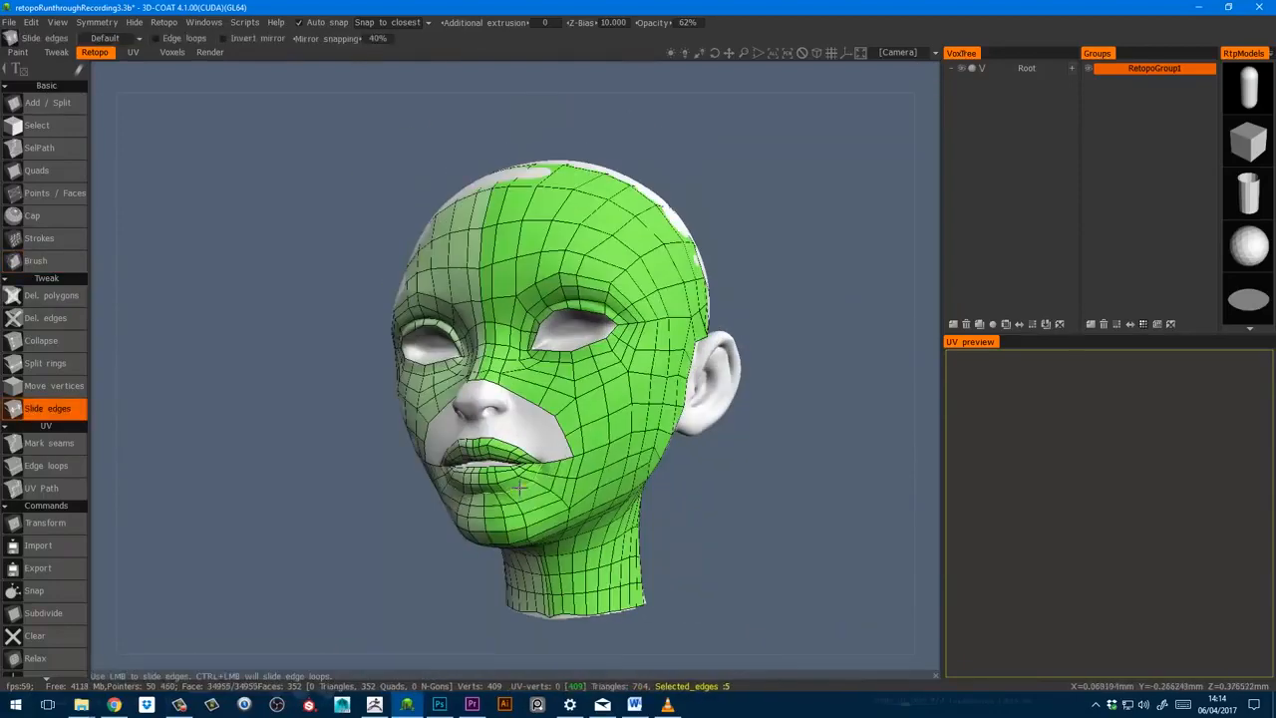
key("space")
left_click(384, 377)
mouse_move(661, 336)
left_mouse_down("alt")
mouse_move(576, 356)
mouse_move(639, 349)
left_mouse_up("alt")
left_click(46, 408)
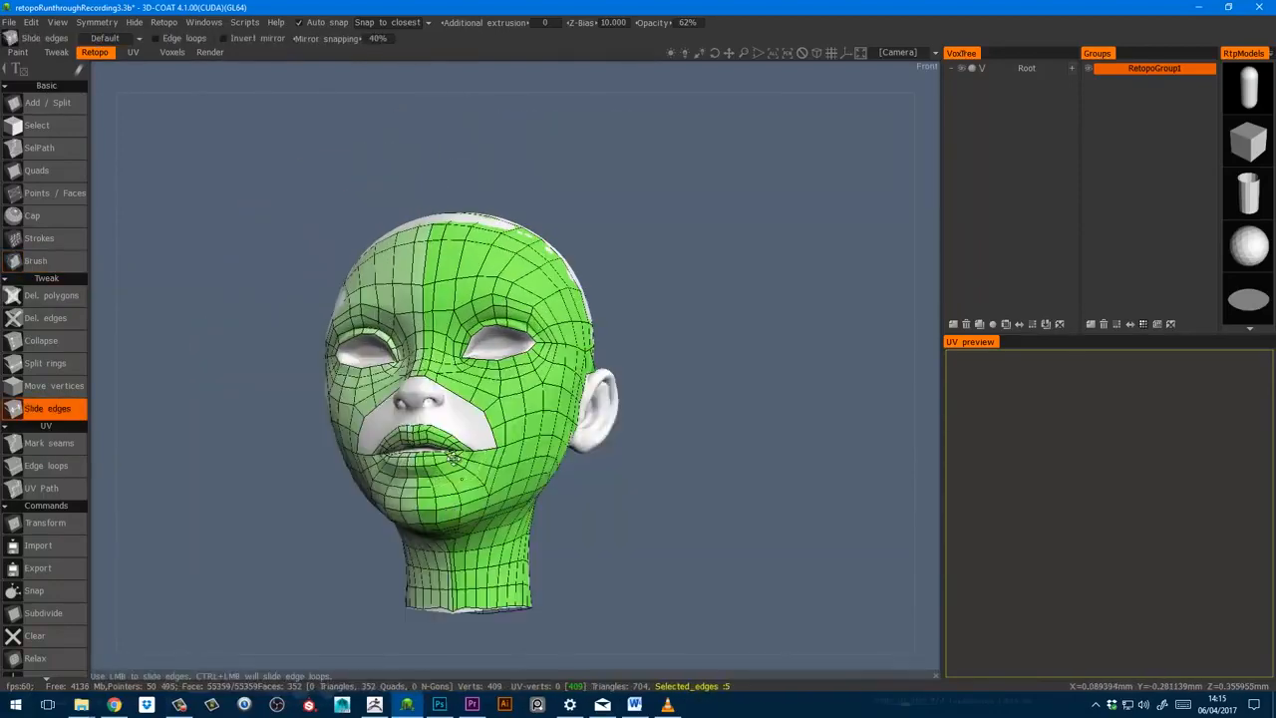
- Refine the quad spacing around the eyes, nose bridge and cheeks with the Brush and Slide edges tools
left_click(36, 261)
mouse_move(532, 256)
left_mouse_down("alt")
mouse_move(505, 461)
mouse_move(458, 454)
left_mouse_up("alt")
left_click(46, 408)
left_click(36, 261)
mouse_move(570, 638)
left_mouse_down("alt")
mouse_move(582, 533)
mouse_move(847, 464)
left_mouse_up("alt")
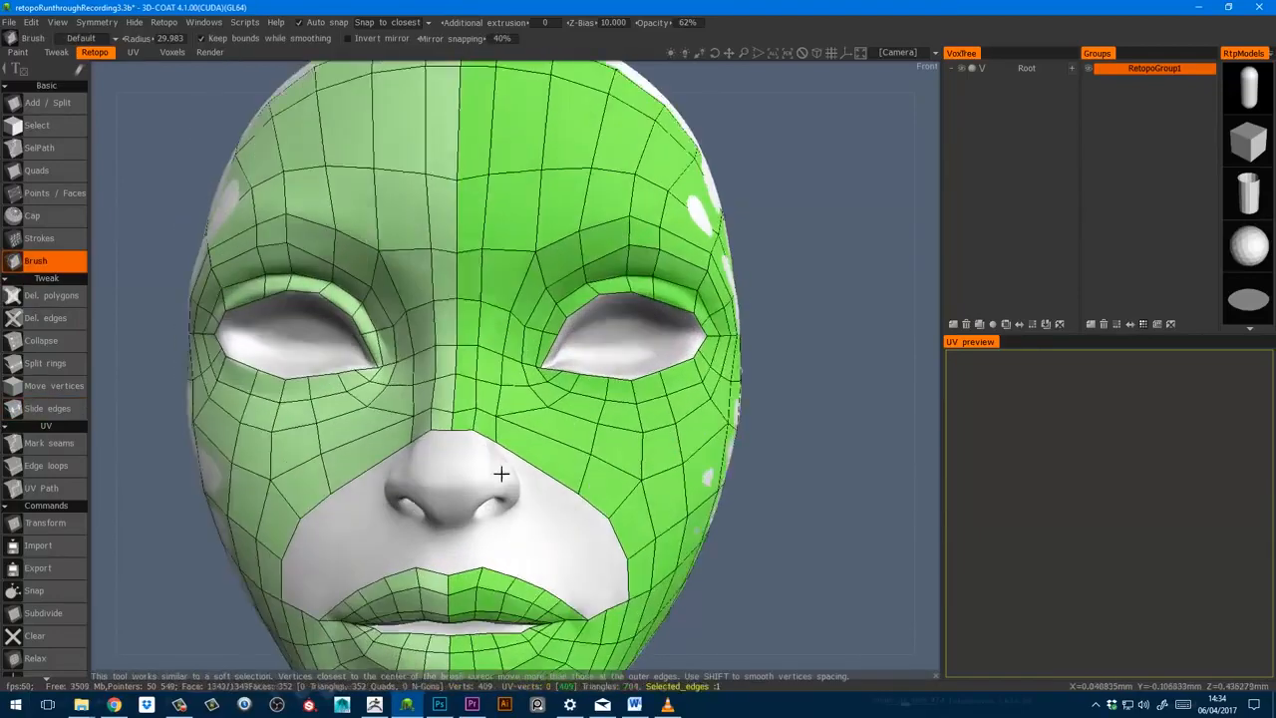
- Build a strip of five quads from the centre of the nose tip around the upper rim of the nostril
left_click(54, 194)
left_click(472, 486)
left_click(445, 512)
mouse_move(598, 475)
left_mouse_down("alt")
mouse_move(496, 476)
mouse_move(464, 505)
left_mouse_up("alt")
left_click(495, 476)
left_click(515, 476)
left_click(513, 496)
right_click(524, 484)
left_click(36, 261)
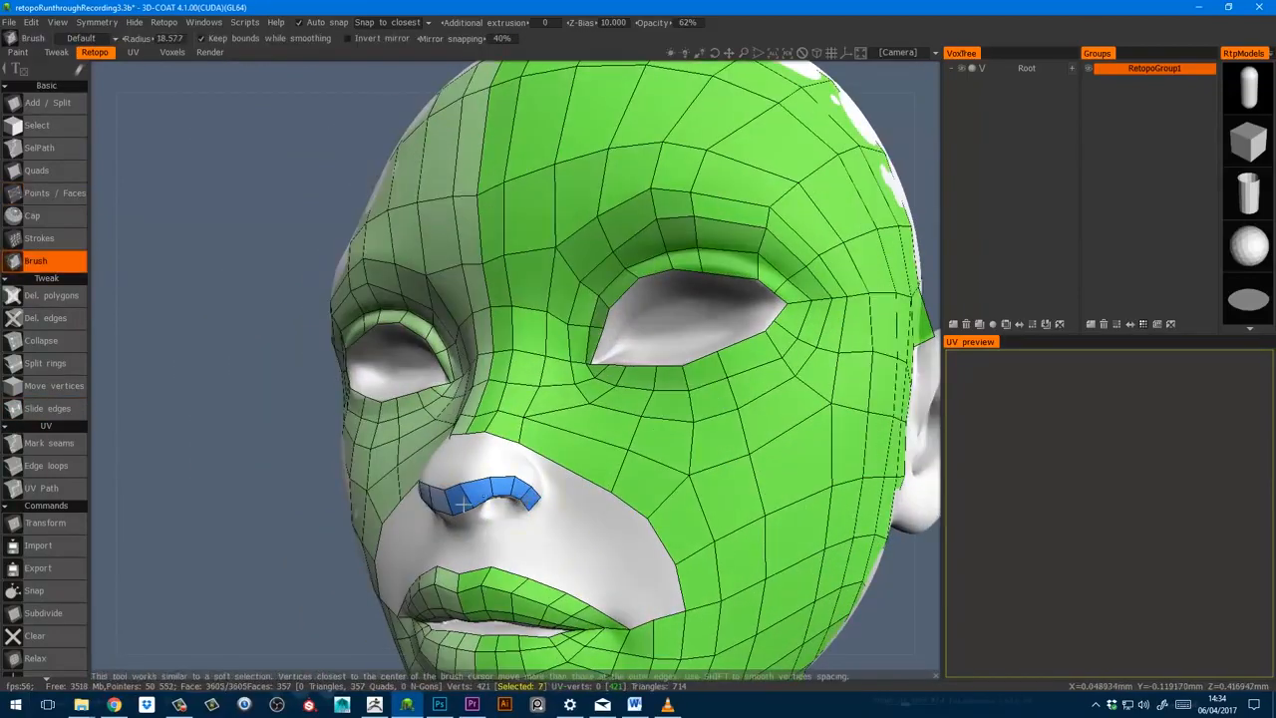
- Add a second row of five quads above the nostril strip and fit its vertices to the nose with the Brush tool
left_click(55, 194)
left_click(448, 473)
left_click(471, 474)
right_click(488, 478)
left_click(512, 459)
right_click(522, 473)
mouse_move(524, 472)
left_mouse_down("alt")
mouse_move(479, 469)
mouse_move(608, 442)
left_mouse_up("alt")
left_click(36, 261)
mouse_move(529, 499)
left_mouse_down("alt")
mouse_move(529, 439)
mouse_move(479, 488)
mouse_move(520, 492)
mouse_move(536, 462)
mouse_move(525, 516)
left_mouse_up("alt")
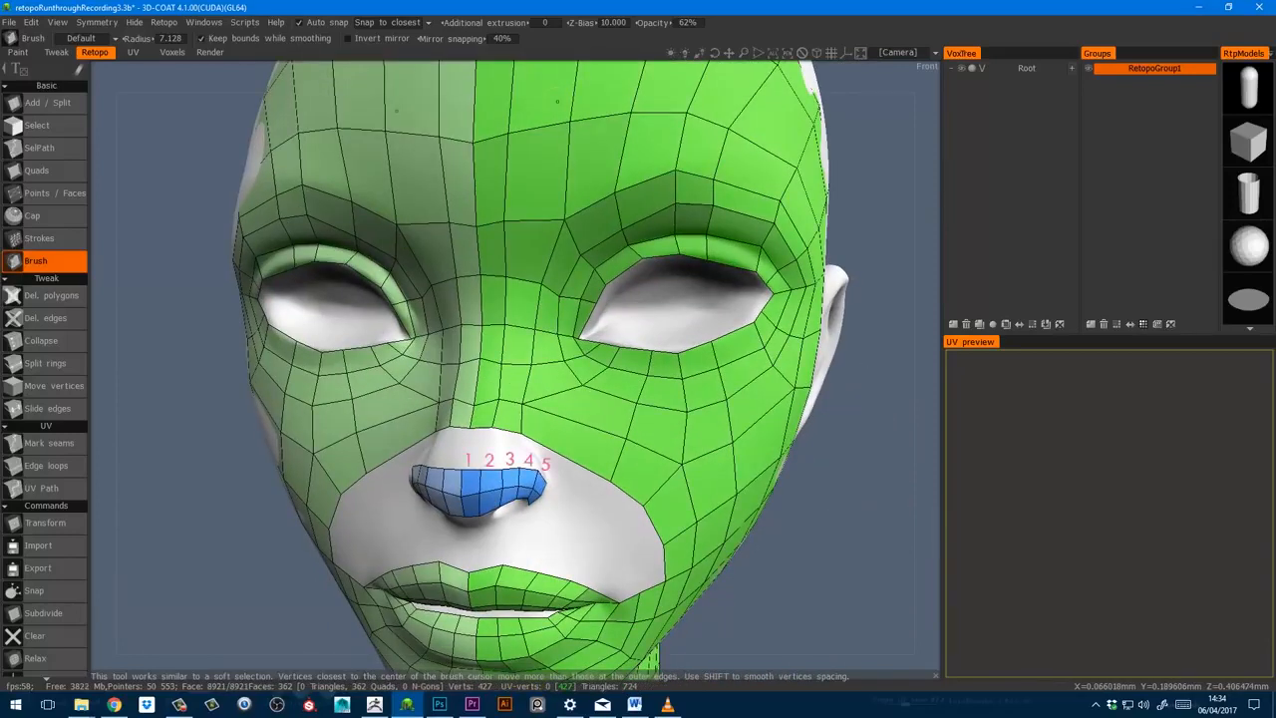
- Bridge the nose-tip quads to the nose bridge with new faces and split them with an edge loop
left_click_drag(620, 450, 664, 467, "alt")
left_click(55, 193)
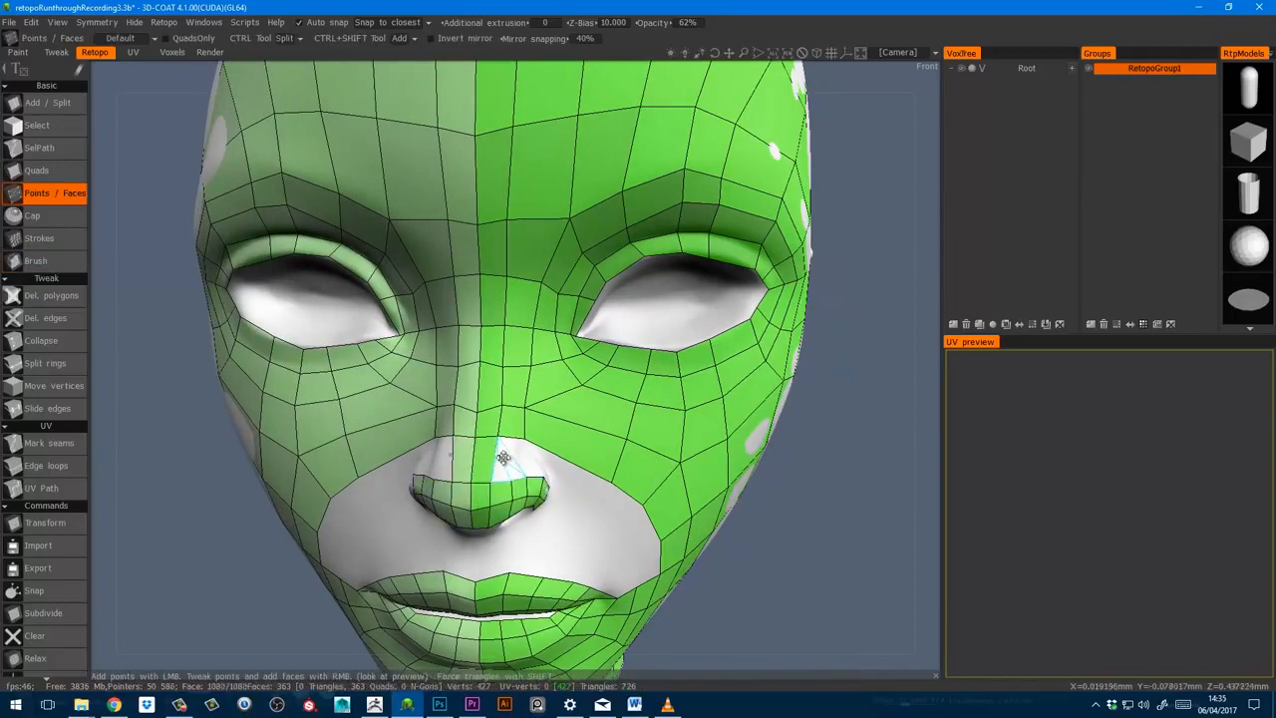
left_click(504, 458)
left_click(511, 458, "ctrl")
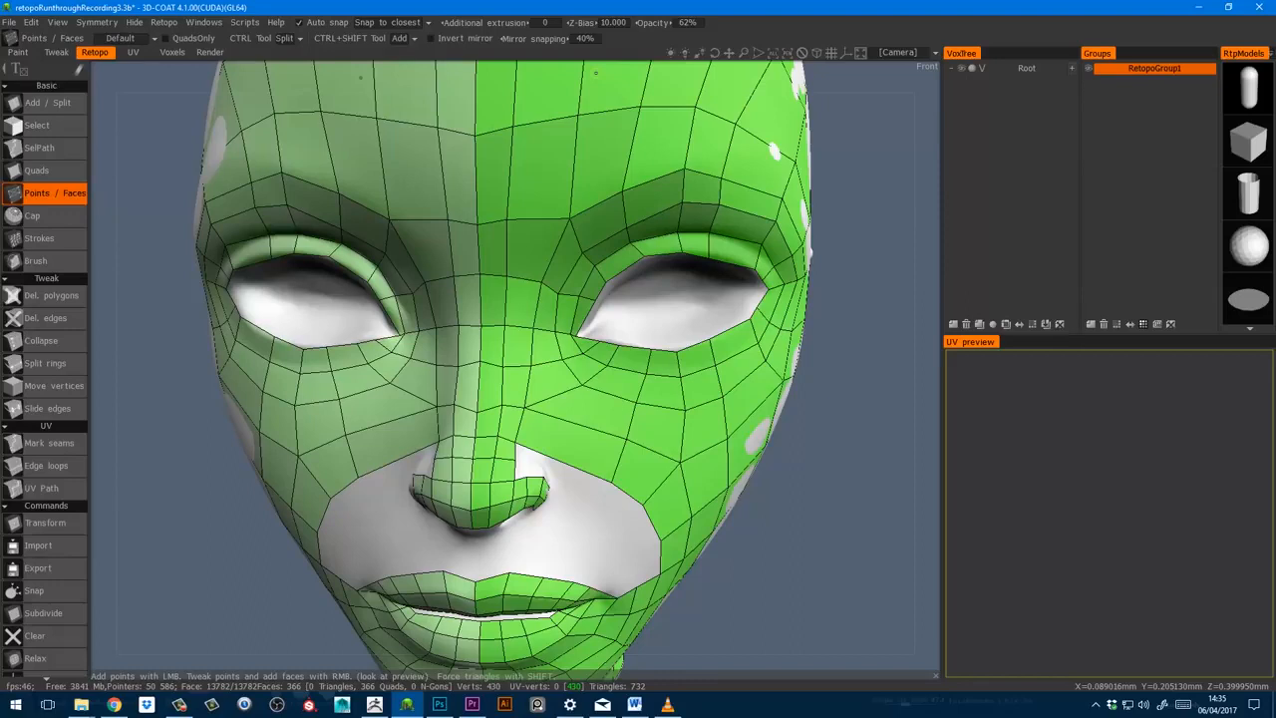
- Insert three edge loops through the eye ring, below the outer eye, at the inner brow and near the outer corner
left_click_drag(765, 464, 709, 482, "alt")
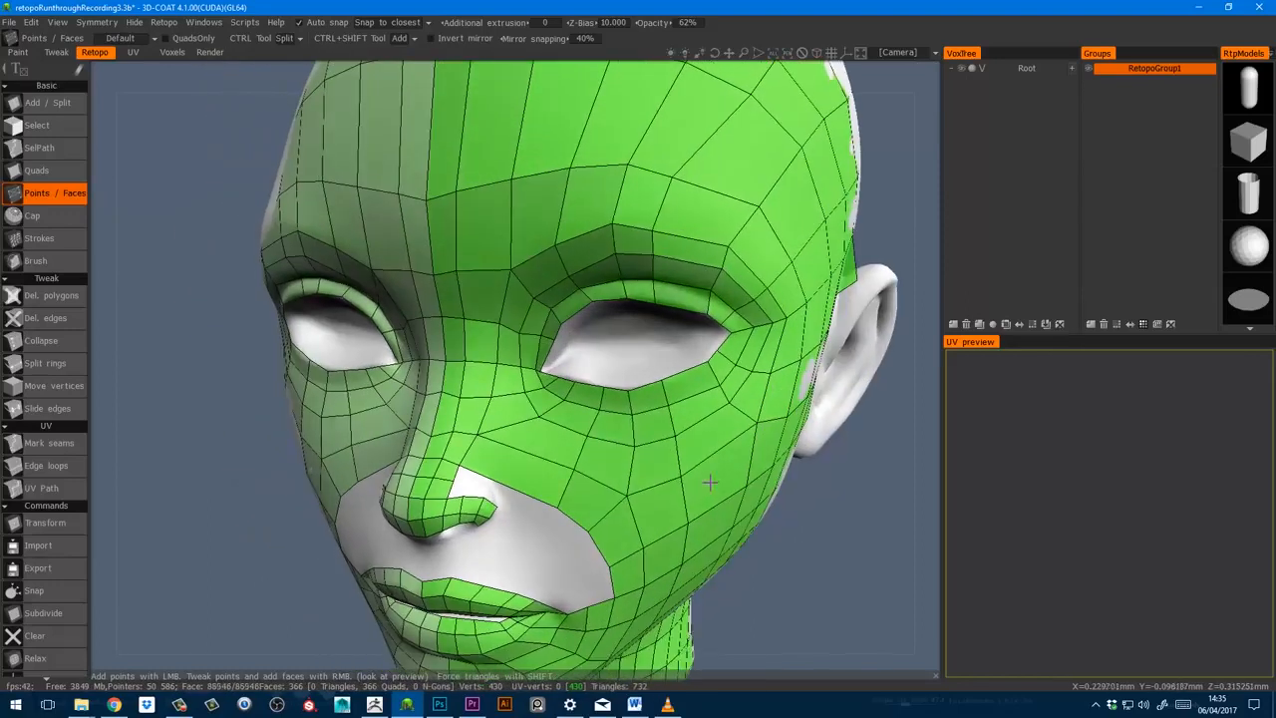
right_click_drag(709, 481, 674, 466, "alt")
left_click_drag(679, 455, 651, 456, "alt")
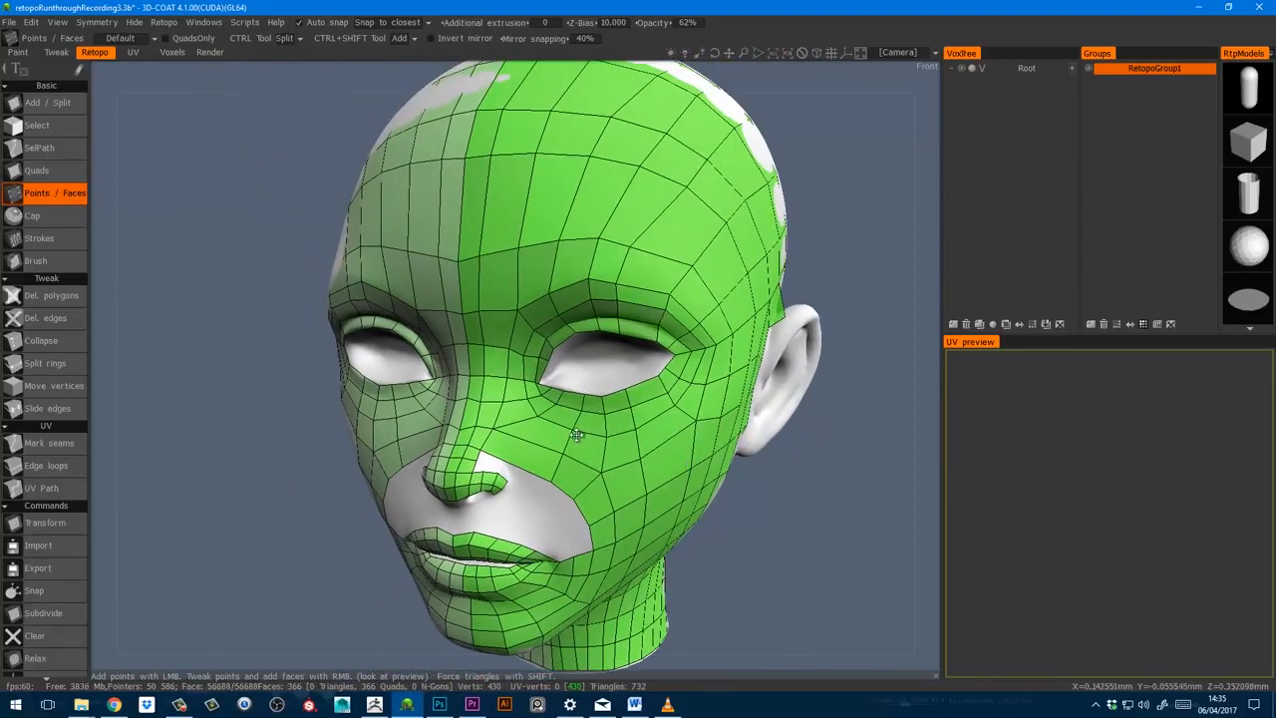
left_click(660, 432, "ctrl")
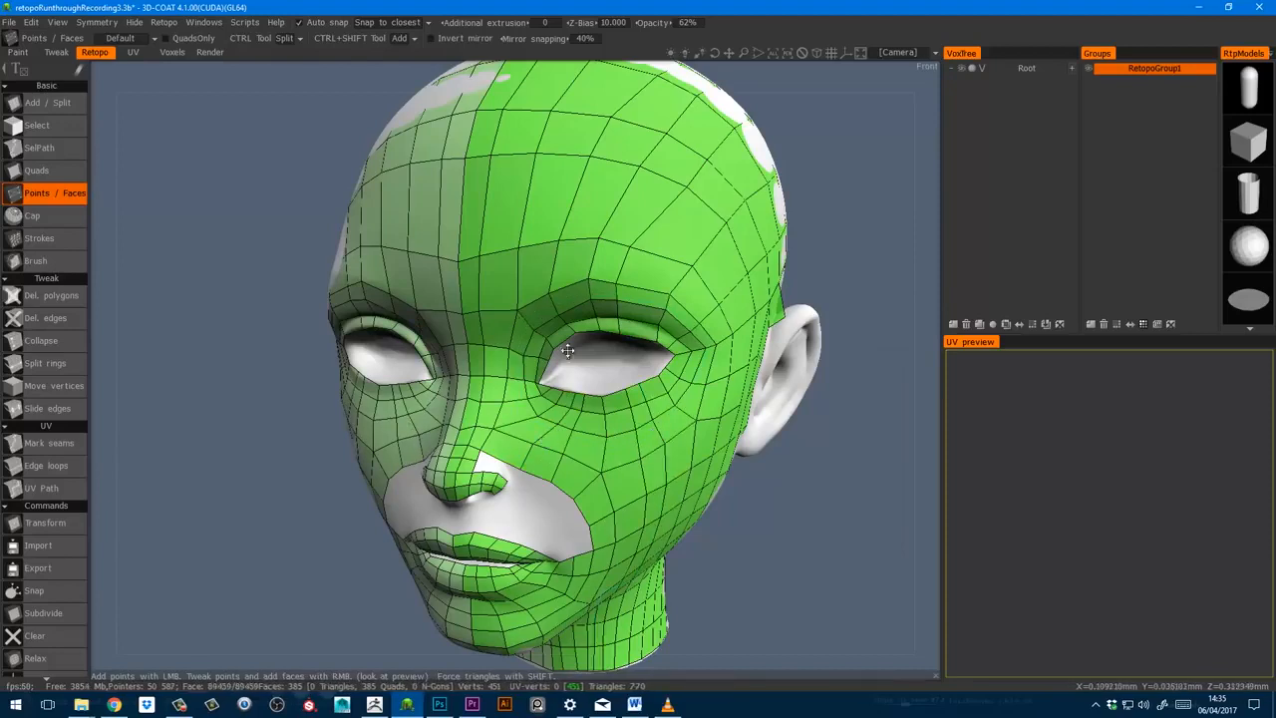
left_click(551, 319, "ctrl")
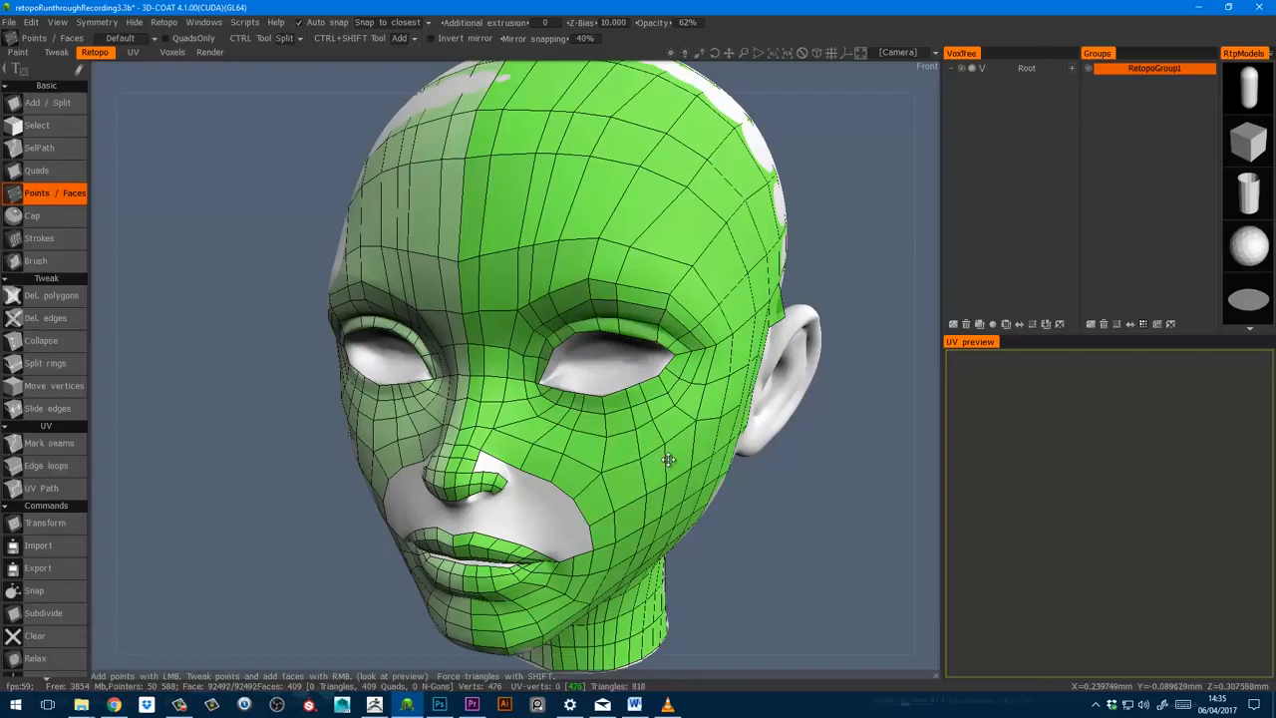
left_click(692, 336, "ctrl")
- Slide the edges beside the nose and on the cheek to even out the new loops
key("space")
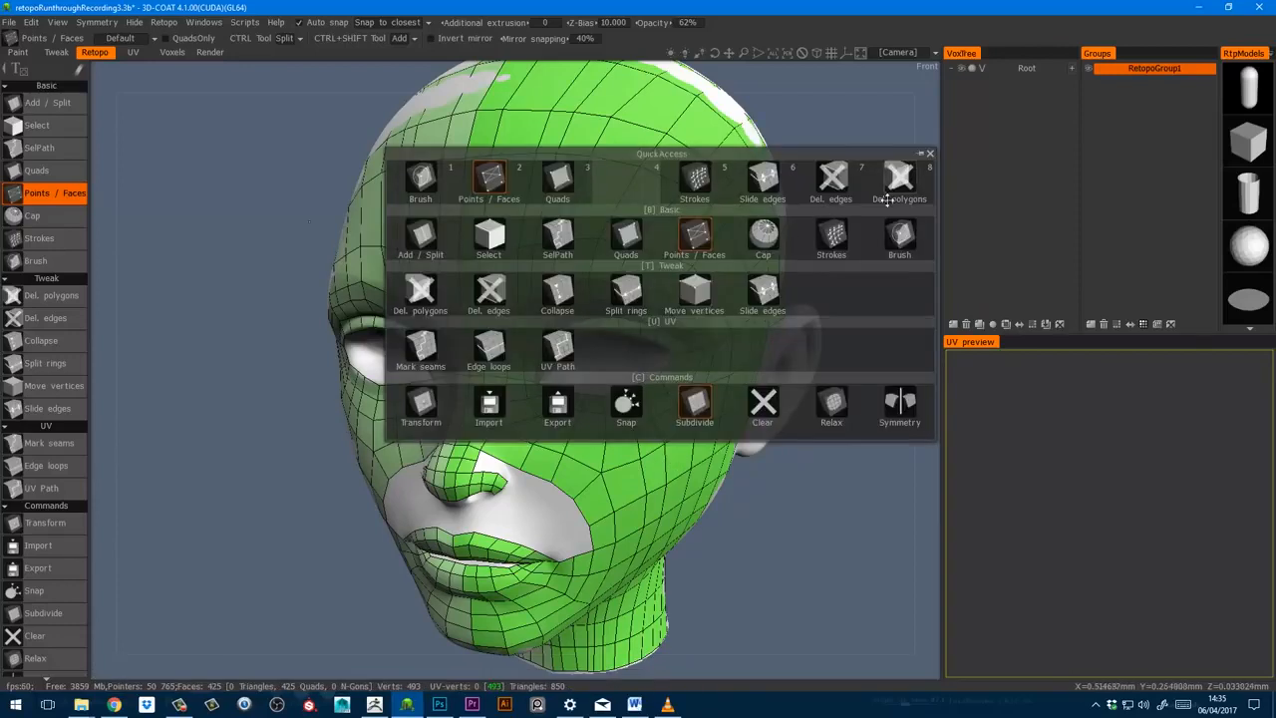
left_click(763, 290)
left_click_drag(666, 423, 596, 433, "alt")
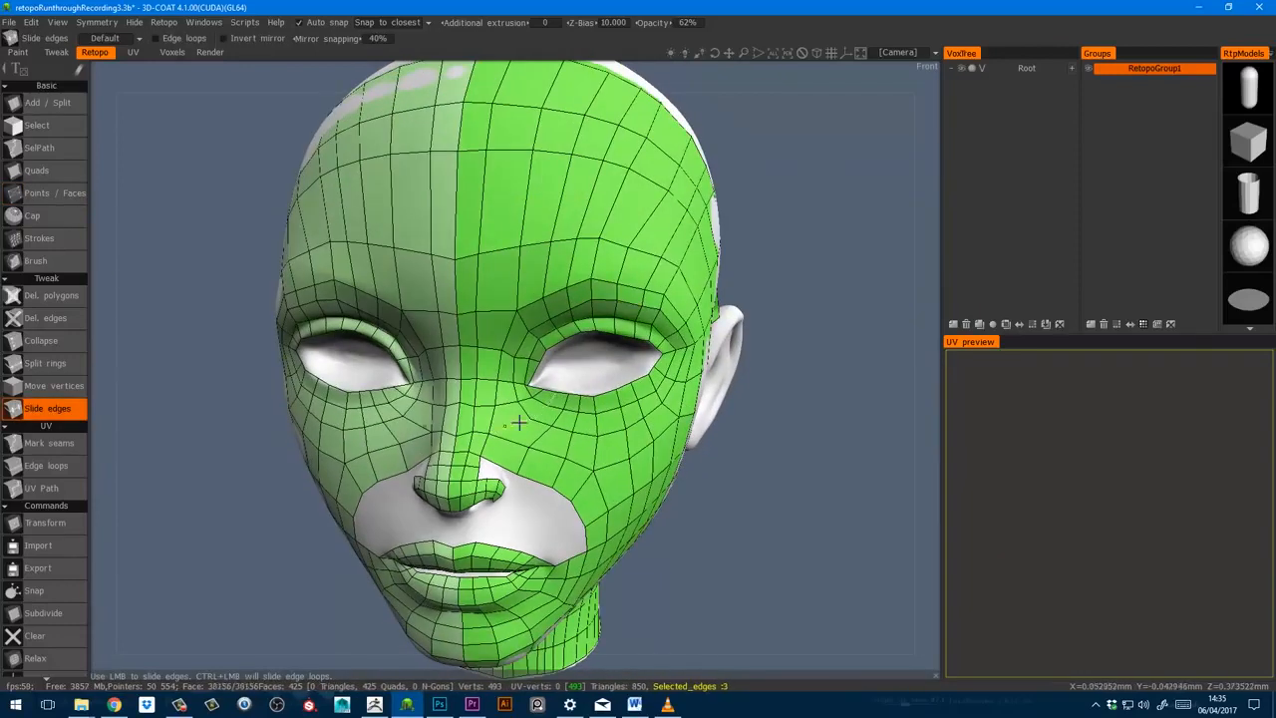
left_click_drag(581, 541, 563, 512, "alt")
- Add quads along the inner cheek border beside the nose and adjust their vertices with the Brush tool
key("1")
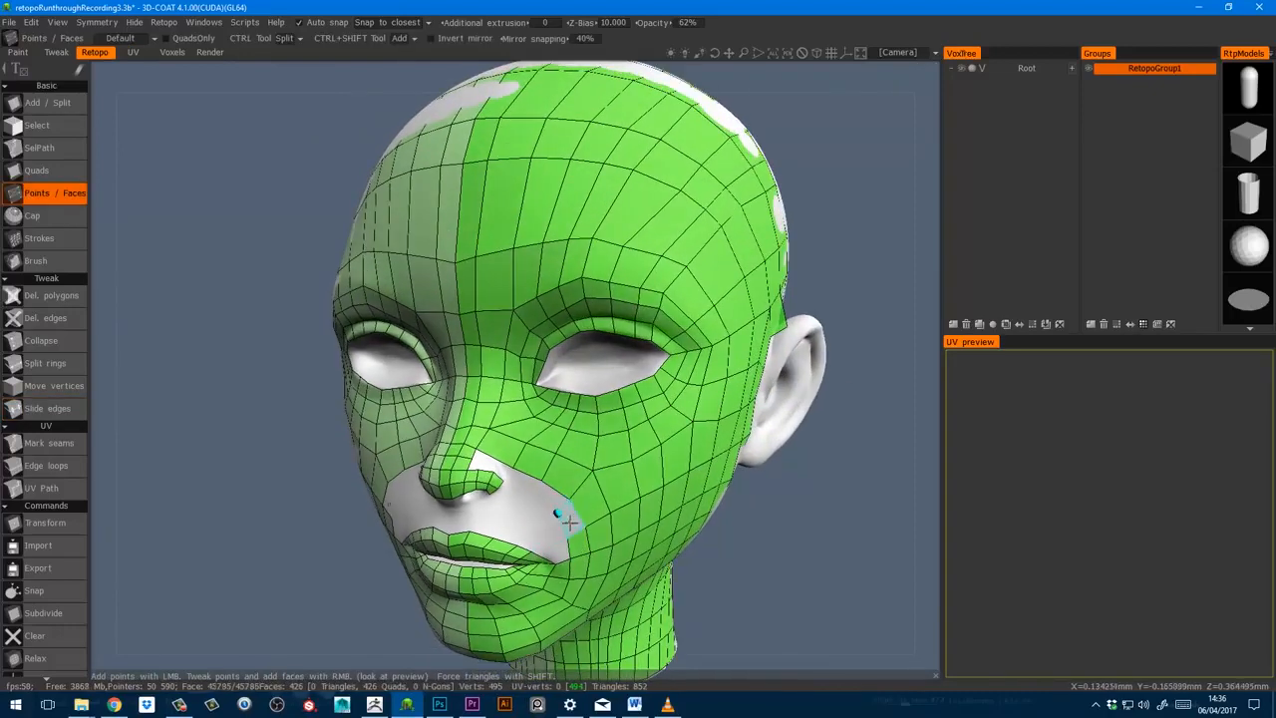
scroll(564, 508, "up", 3)
key("space")
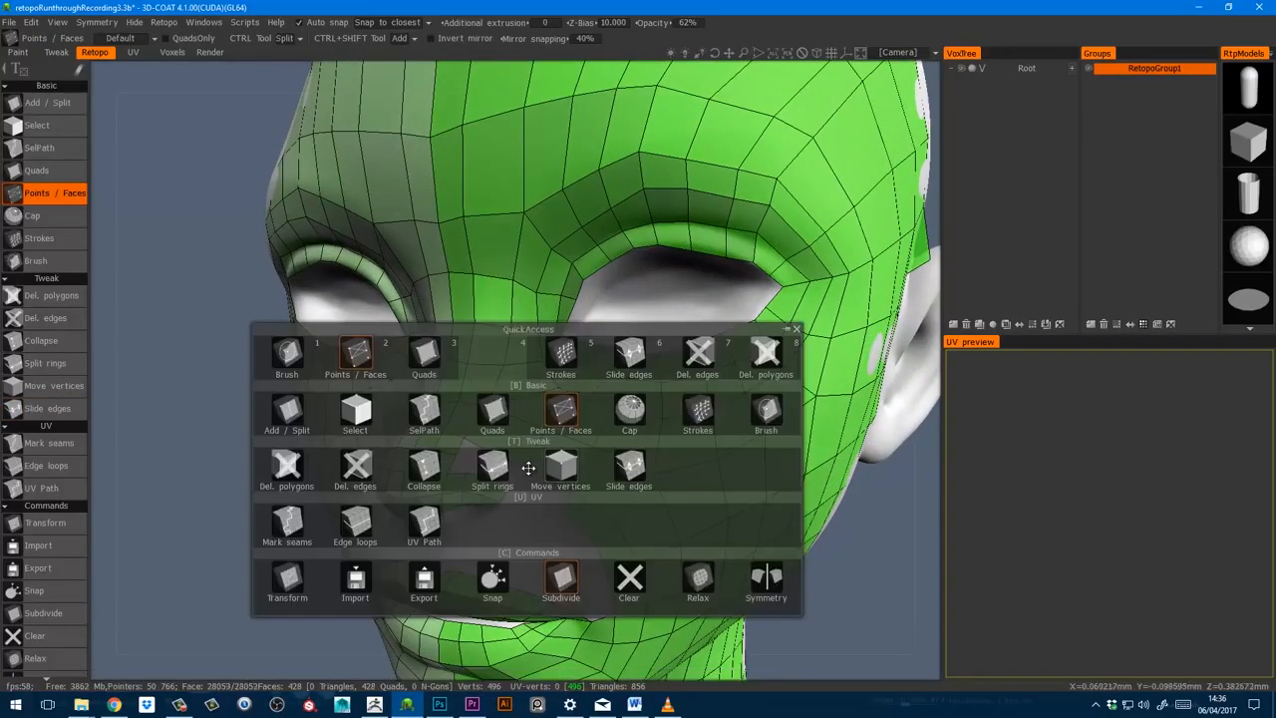
left_click(528, 466)
key("space")
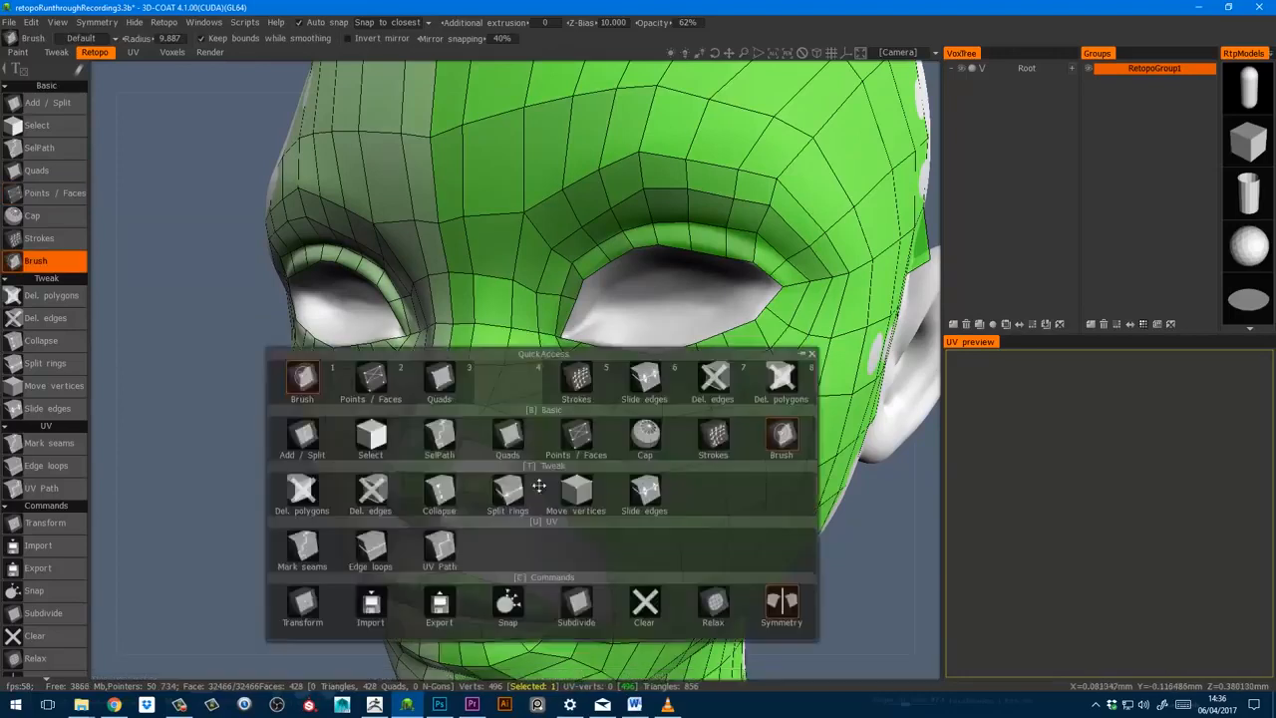
left_click(538, 474)
key("space")
left_click(507, 449)
left_click_drag(463, 441, 476, 445)
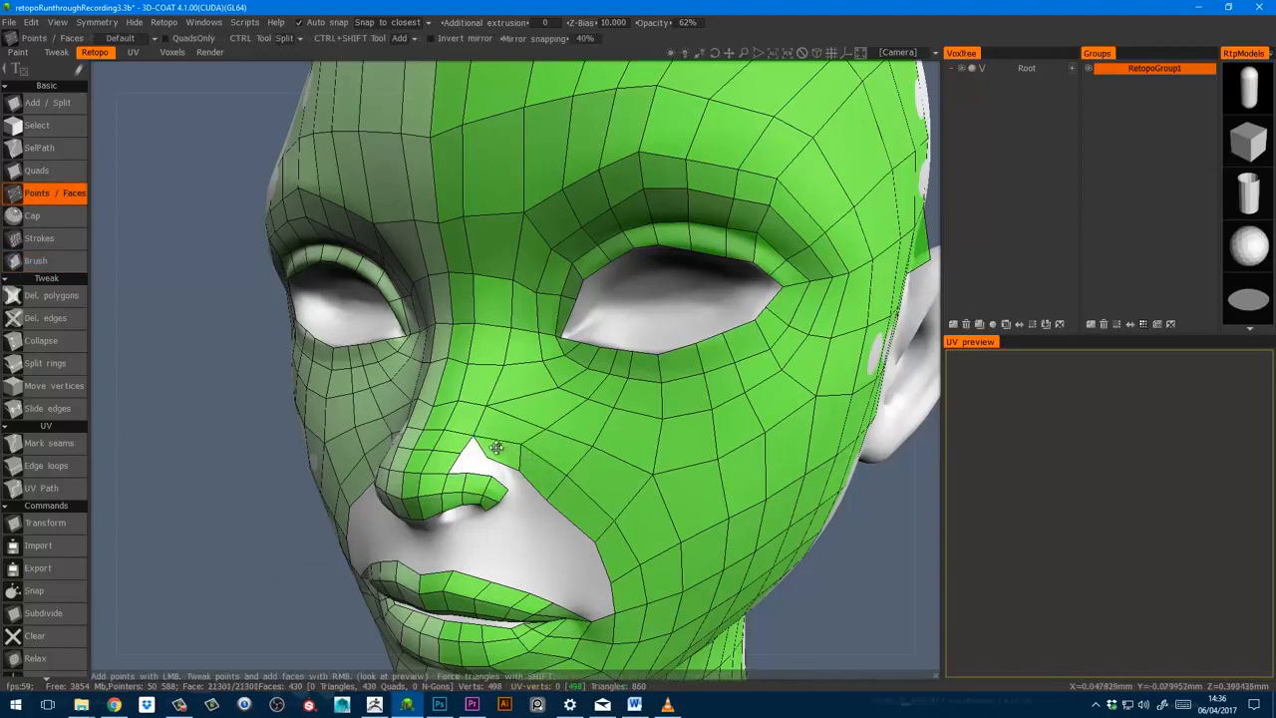
- Close the remaining gap above the nostril wing with quads and smooth the surrounding vertices
mouse_move(490, 456)
left_mouse_down("alt")
mouse_move(474, 462)
mouse_move(507, 470)
mouse_move(537, 406)
mouse_move(504, 449)
mouse_move(474, 426)
left_mouse_up("alt")
key("b")
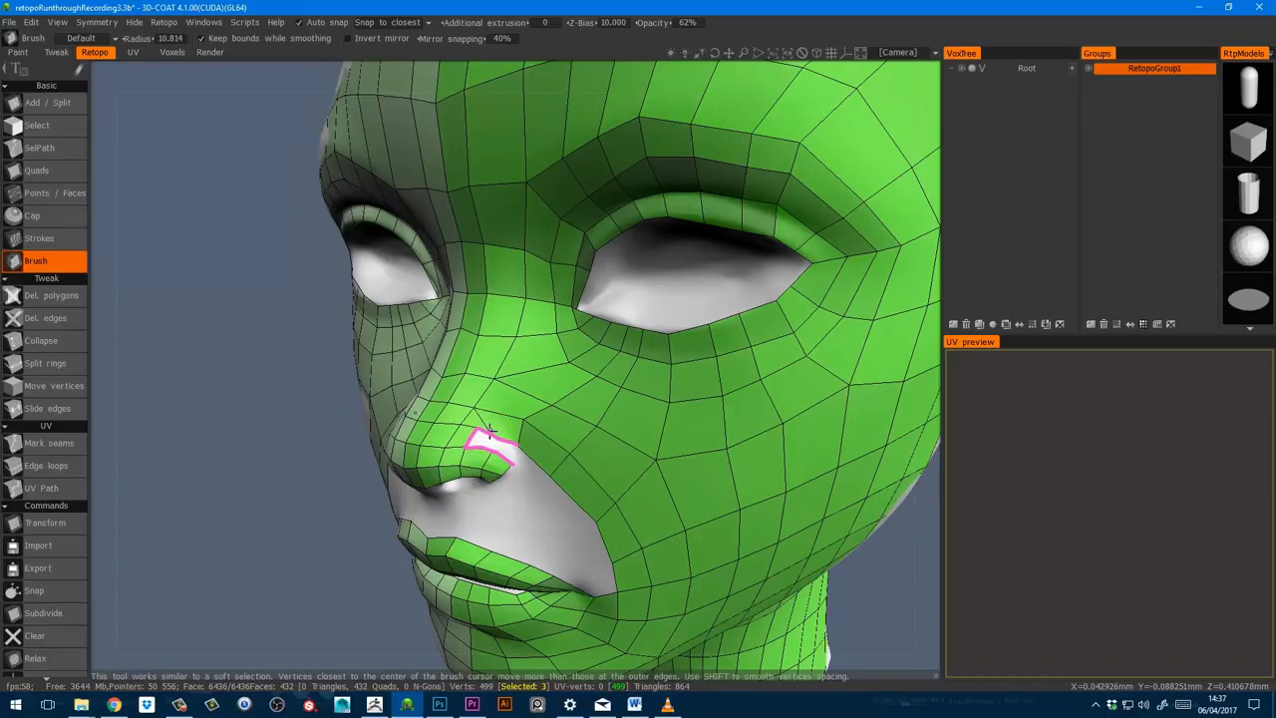
key("space")
key("1")
right_click(484, 441)
key("space")
key("2")
left_click_drag(501, 447, 530, 421, "alt")
key("space")
key("1")
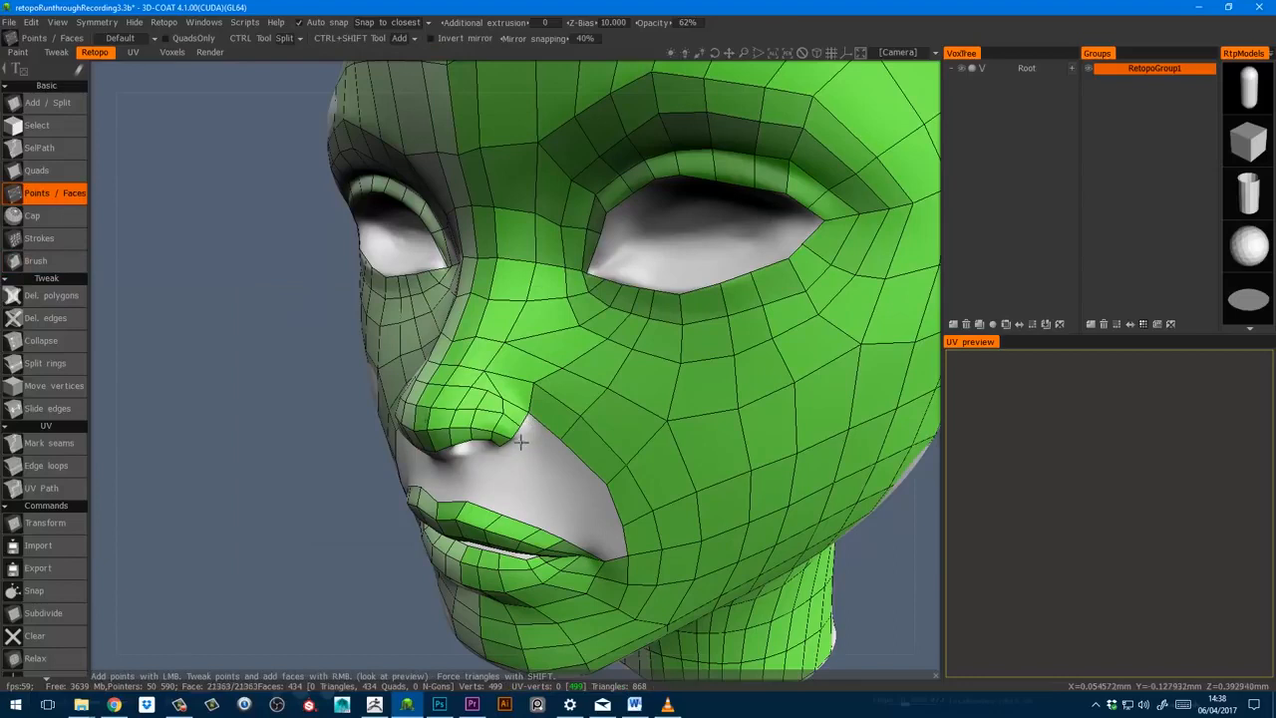
- Extend quads down the outer side of the nostril wing and fit their vertices with the Brush tool
right_click(520, 432)
key("space")
key("2")
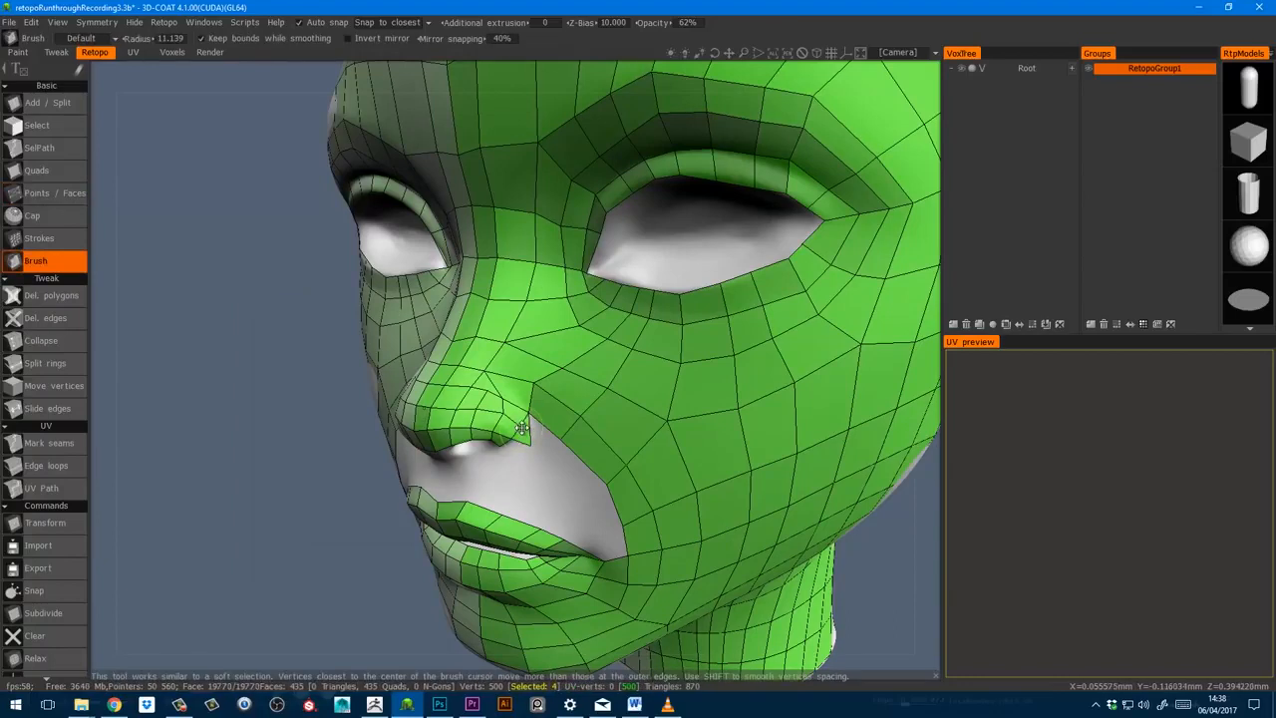
left_click_drag(517, 437, 507, 451, "alt")
key("space")
key("1")
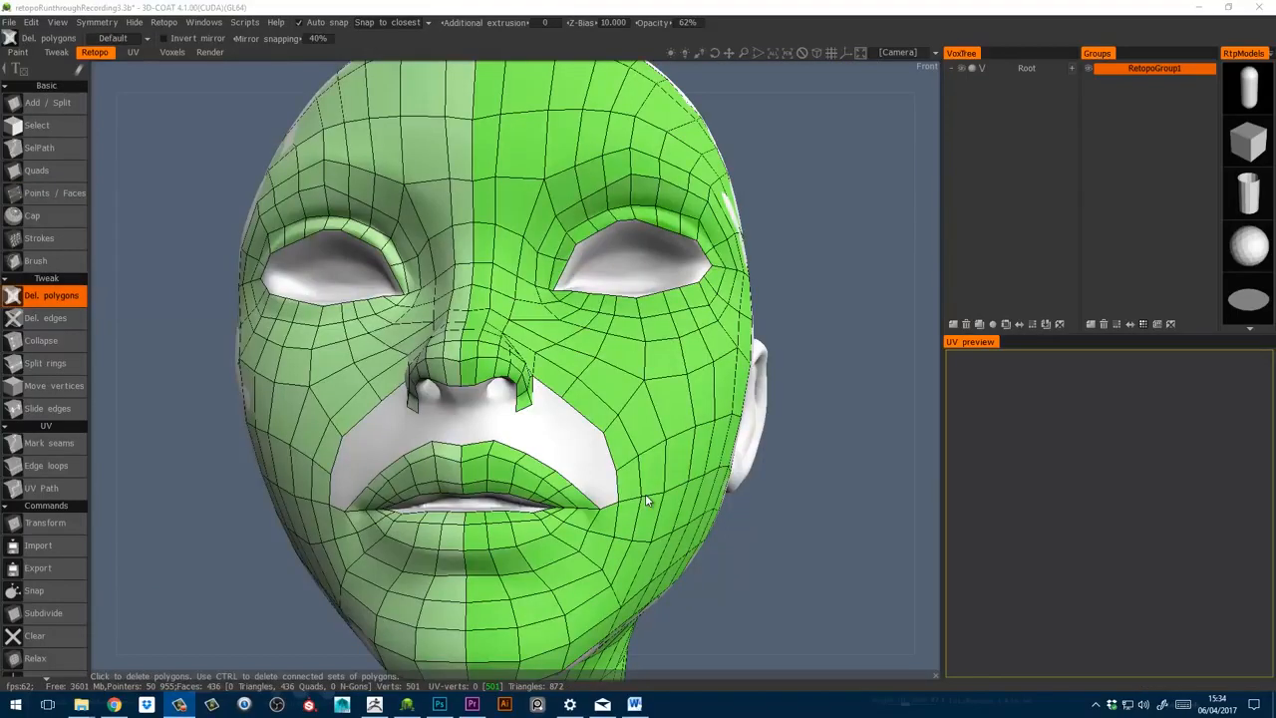
- Fill quads from the mouth corner up along the cheek border towards the nostril
left_click(645, 494)
left_click_drag(619, 507, 598, 509, "alt")
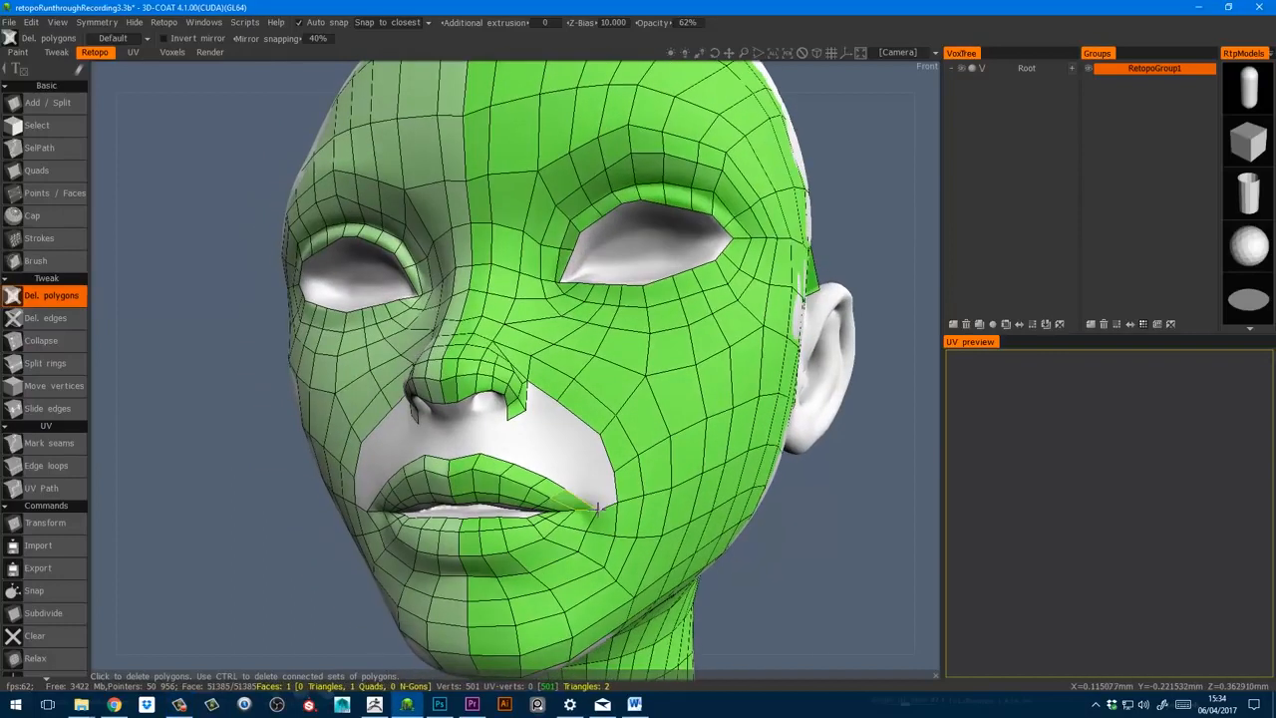
key("space")
key("1")
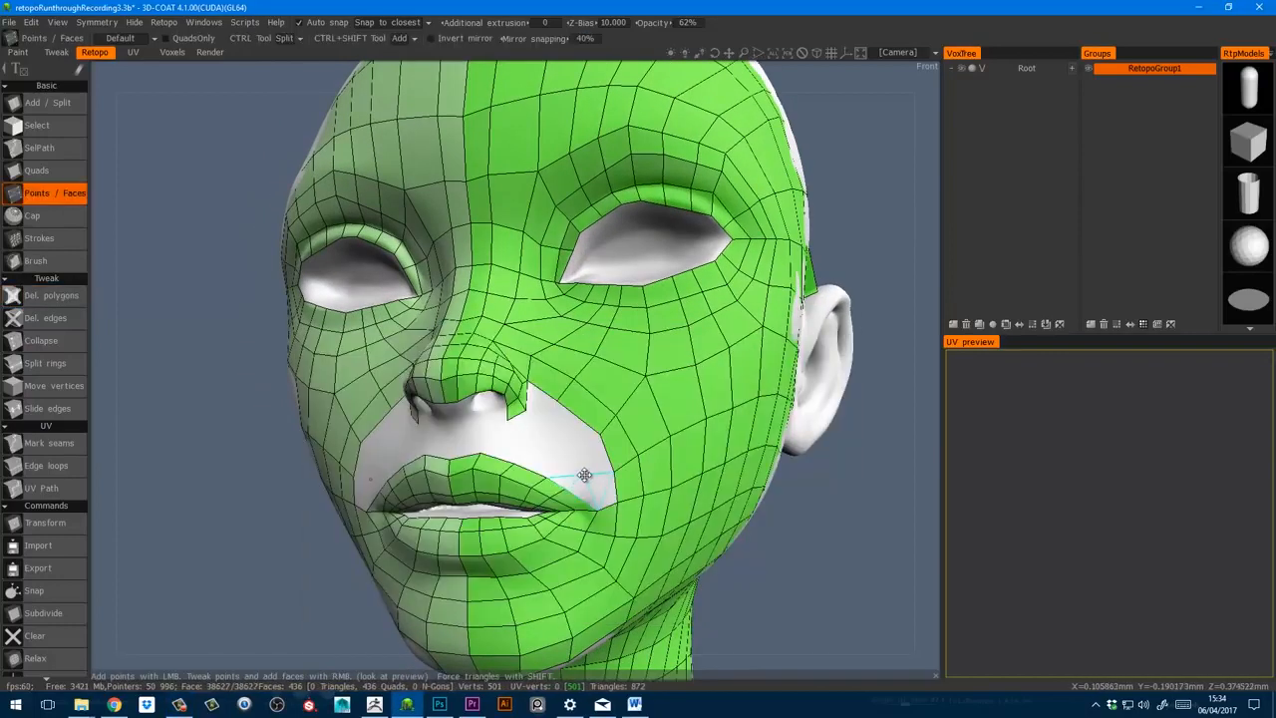
right_click(586, 490)
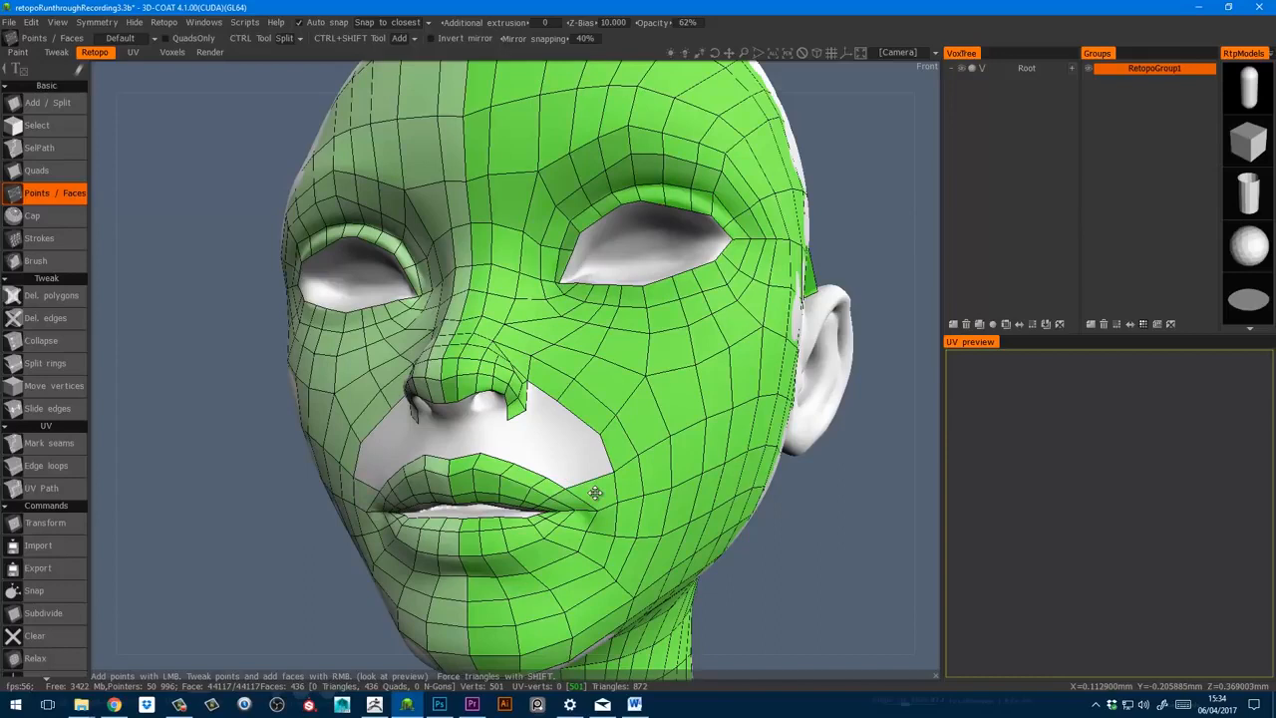
left_click(569, 451)
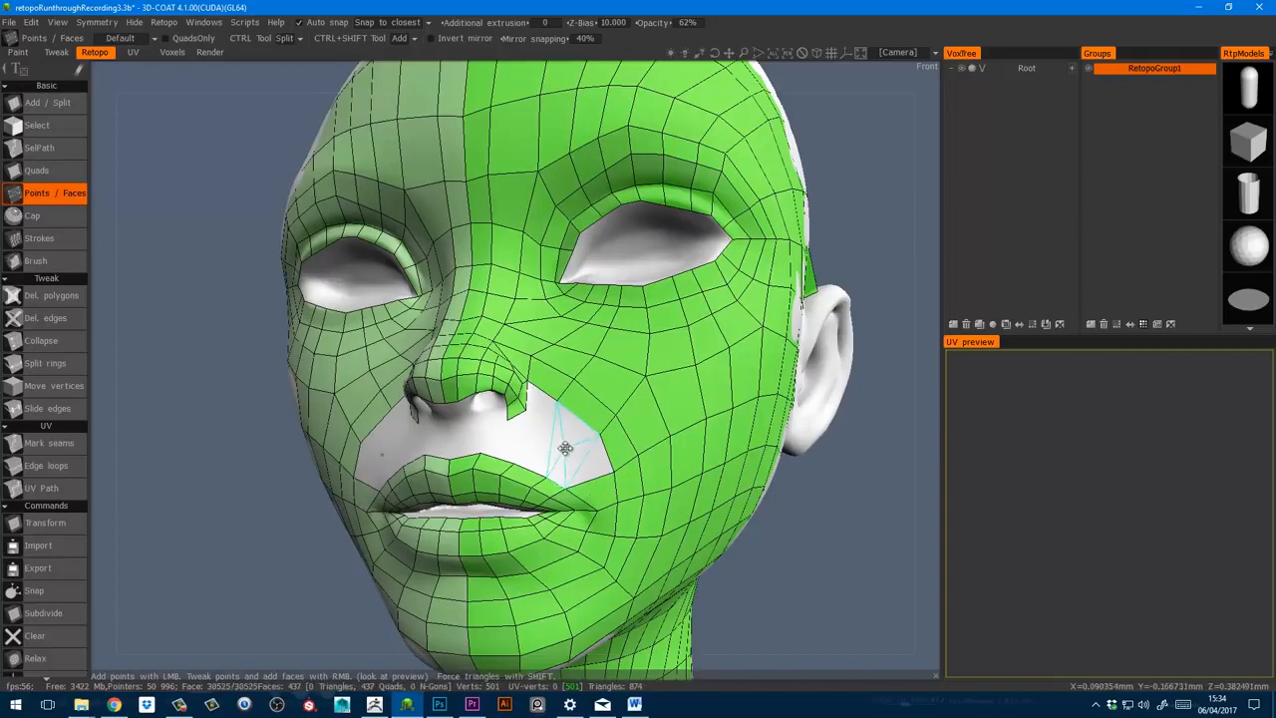
right_click(588, 469)
left_click_drag(566, 432, 537, 424, "alt")
right_click(573, 426)
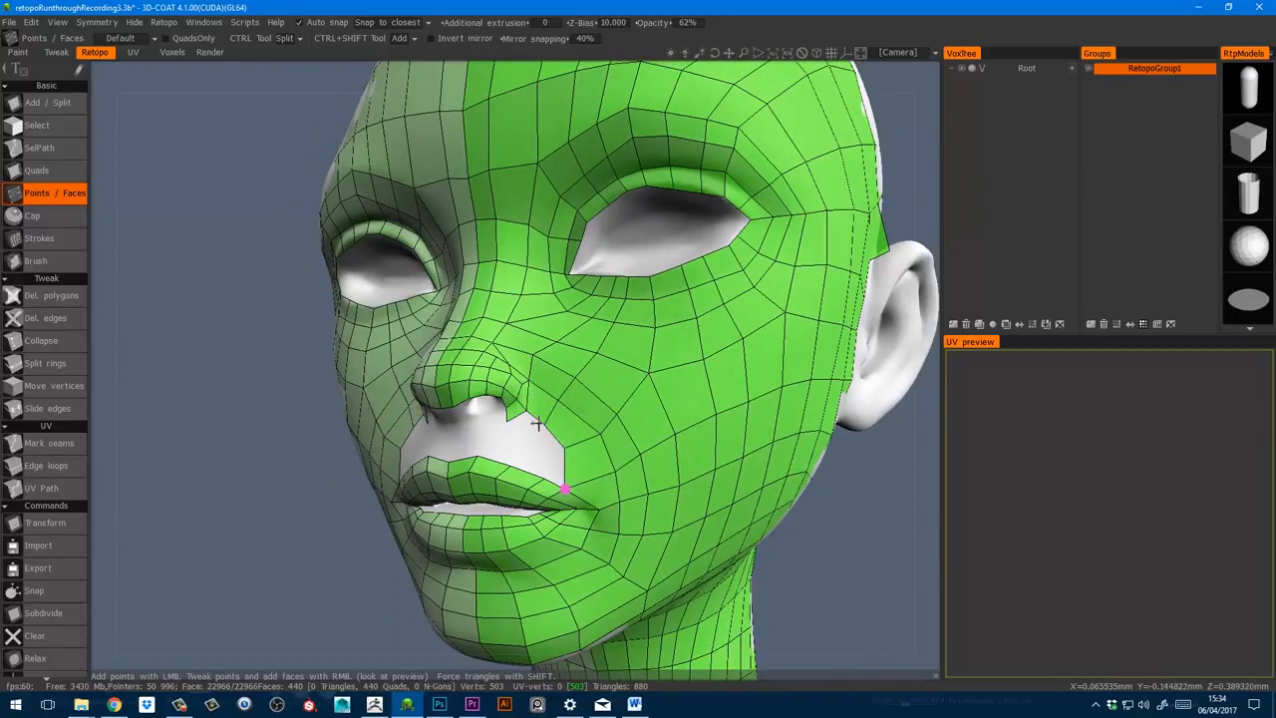
- Fill a row of quads along the top of the upper lip from the cheek side to the centre line
left_click(546, 448)
mouse_move(537, 424)
left_mouse_down("alt")
mouse_move(555, 431)
mouse_move(535, 444)
left_mouse_up("alt")
right_click(552, 462)
left_click(521, 448)
right_click(536, 459)
left_click(491, 444)
left_click(459, 443)
right_click(501, 453)
- Add a second row of quads above the upper lip to the centre line and even out its vertices with the Brush tool
left_click(538, 443)
right_click(547, 450)
left_click(523, 443)
right_click(535, 453)
left_click(488, 444)
right_click(502, 455)
left_click(454, 444)
right_click(467, 451)
key("b")
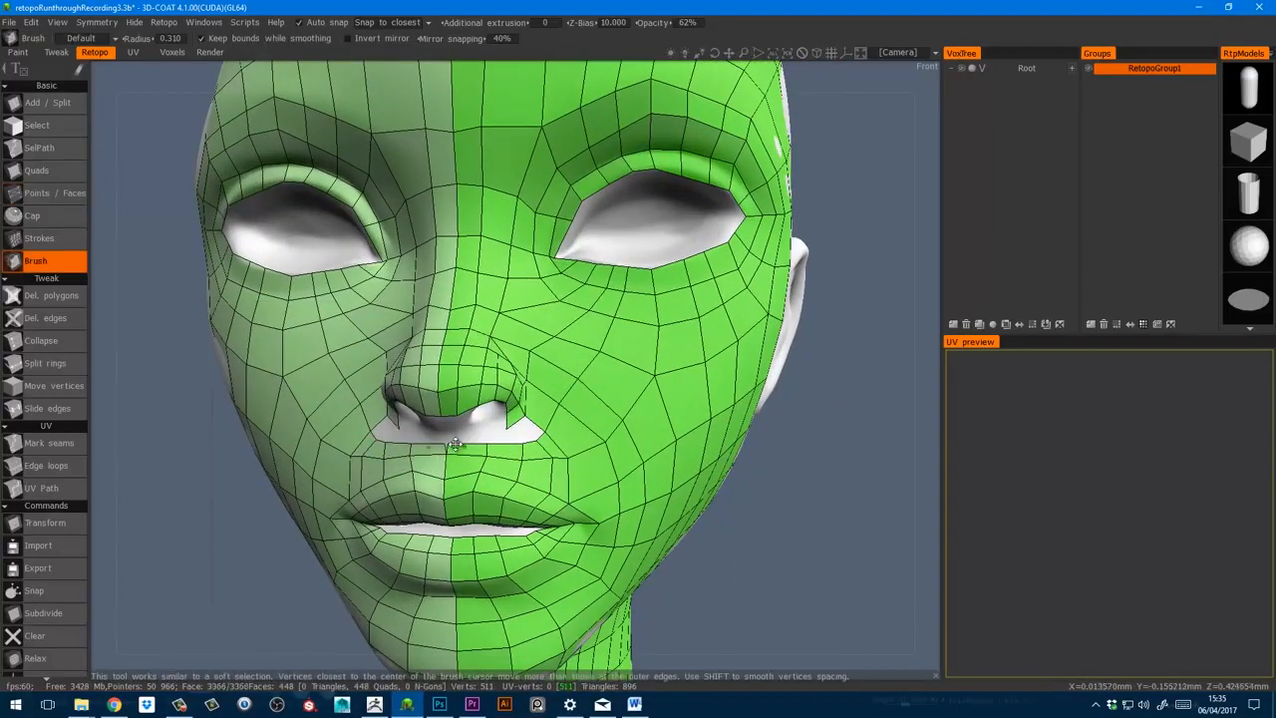
left_click_drag(487, 450, 475, 455)
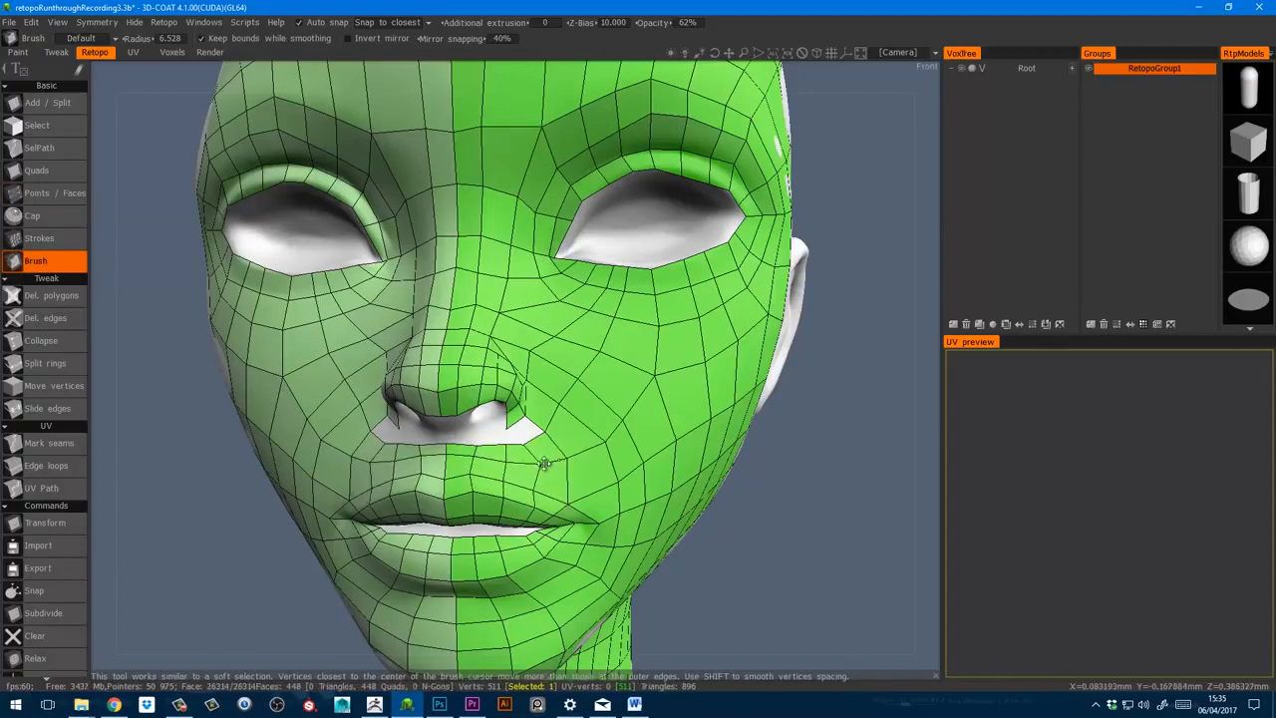
- Fill quads between the nostril wing and the top of the upper lip, evening out their vertices with the Brush tool
key("p")
right_click(518, 446)
key("b")
key("bracketleft")
key("space")
key("2")
left_click(493, 431)
right_click(501, 437)
- Join the underside of the nose to the upper lip with quads up to the centre line, leaving the nostril open
mouse_move(498, 433)
left_mouse_down("alt")
mouse_move(437, 440)
mouse_move(484, 419)
mouse_move(453, 431)
mouse_move(448, 472)
left_mouse_up("alt")
right_click(456, 441)
key("space")
key("1")
key("space")
key("2")
key("space")
key("1")
key("space")
key("2")
left_click(465, 421)
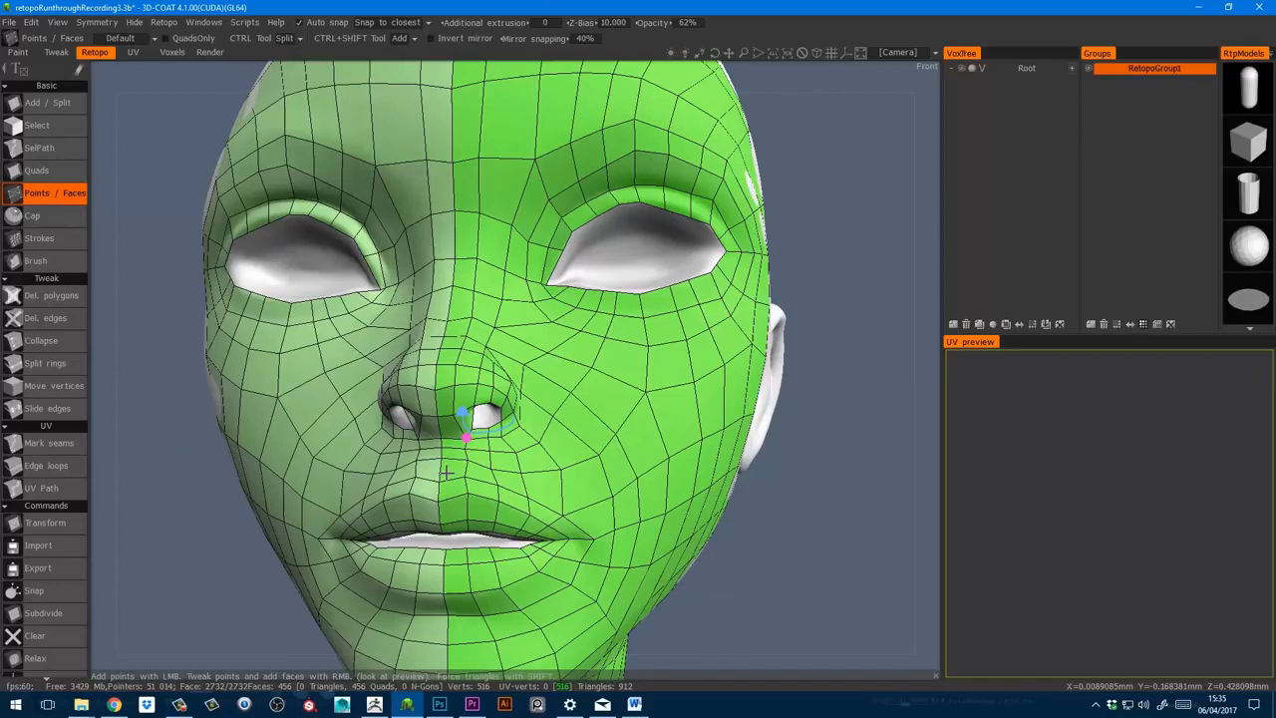
- Even out the vertices around the nostril opening with the Brush tool, working from beneath the nose
left_click_drag(447, 473, 432, 477, "alt")
key("b")
mouse_move(467, 436)
left_mouse_down("alt")
mouse_move(505, 403)
mouse_move(491, 378)
left_mouse_up("alt")
left_click_drag(489, 383, 471, 377, "alt")
left_click_drag(473, 386, 465, 375, "alt")
right_click_drag(469, 399, 498, 403, "alt")
left_click_drag(499, 403, 458, 341, "alt")
- Extend quads into the nostril cavity and close the remaining hole inside it with the Points / Faces tool
key("p")
mouse_move(442, 446)
left_mouse_down("alt")
mouse_move(465, 445)
mouse_move(474, 477)
mouse_move(425, 483)
mouse_move(410, 471)
mouse_move(449, 482)
left_mouse_up("alt")
right_click(473, 444)
right_click(473, 480)
right_click(438, 491)
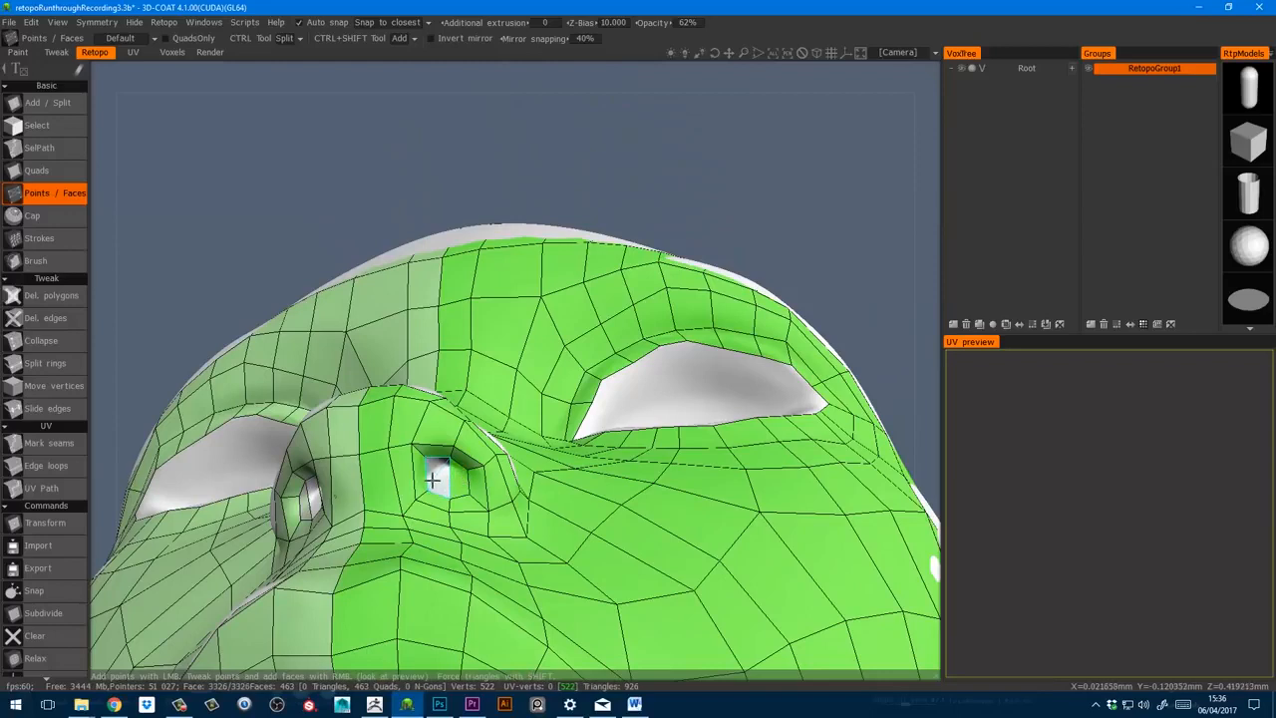
mouse_move(444, 488)
left_mouse_down("alt")
mouse_move(470, 498)
mouse_move(448, 504)
mouse_move(456, 463)
mouse_move(461, 480)
left_mouse_up("alt")
key("s")
key("p")
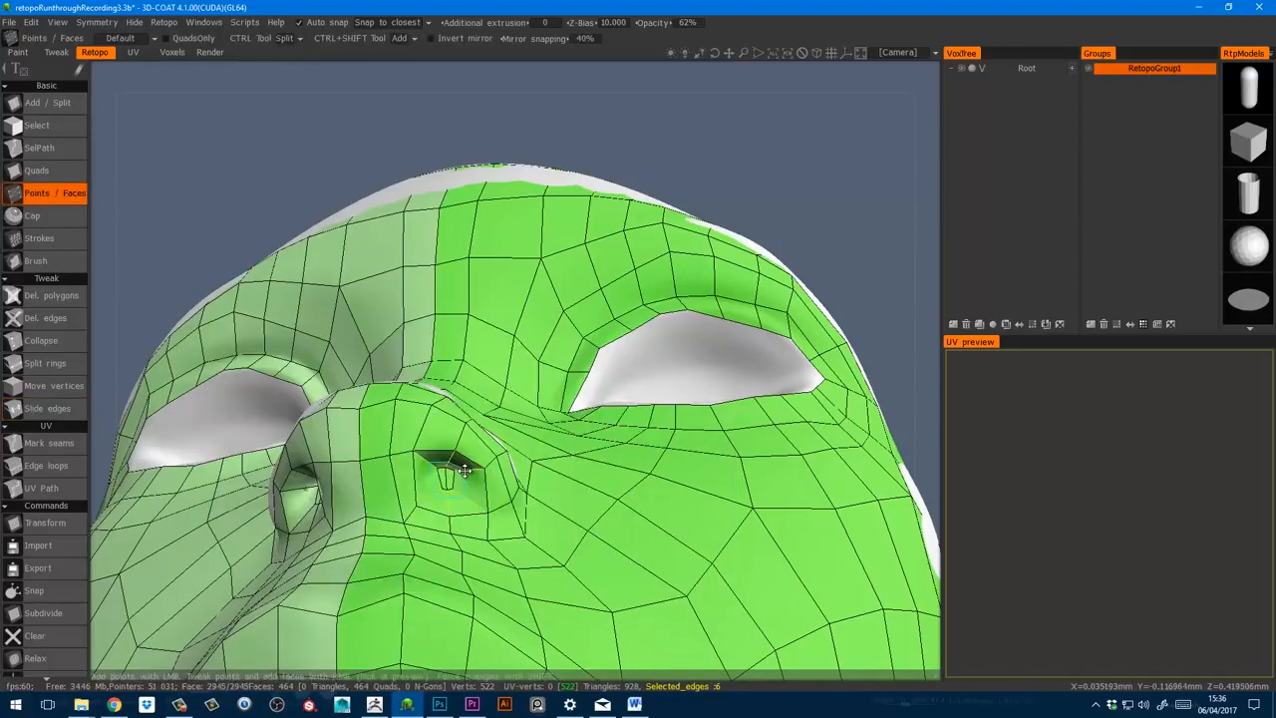
- Split two extra edge loops around the inside of the nostril
left_click(460, 473, "ctrl")
left_click(474, 473, "ctrl")
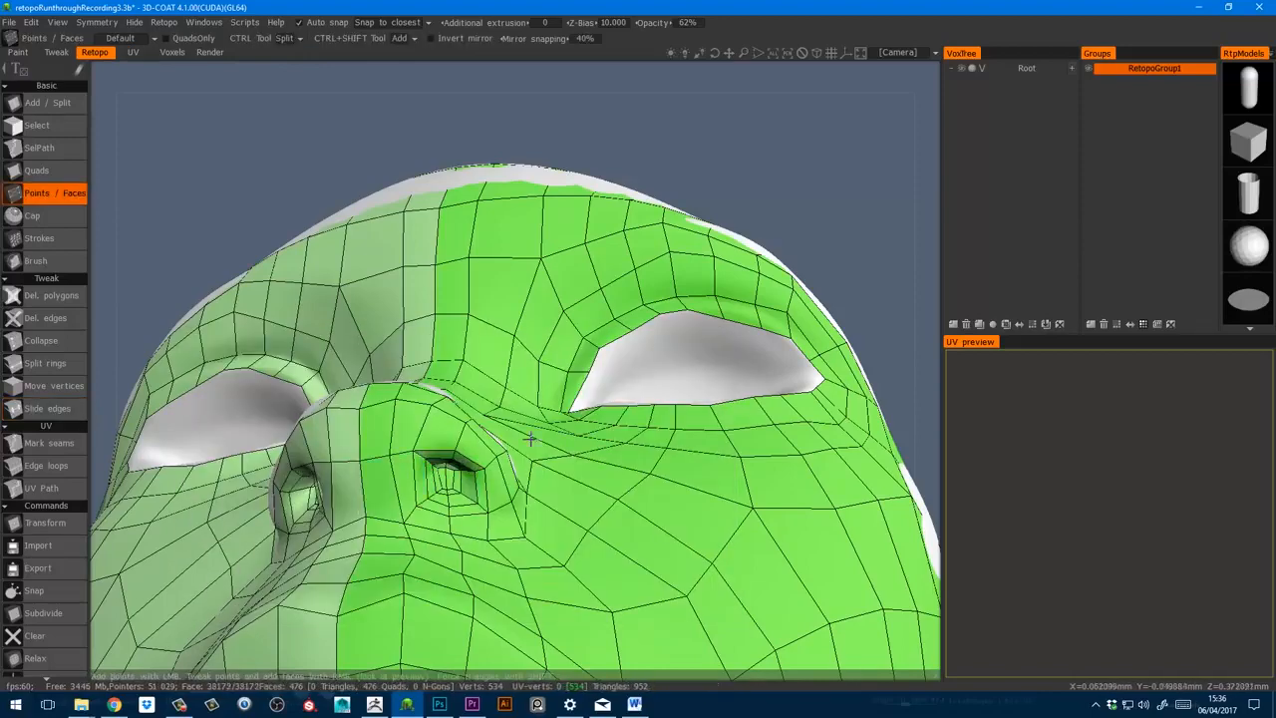
left_click_drag(476, 474, 509, 542, "alt")
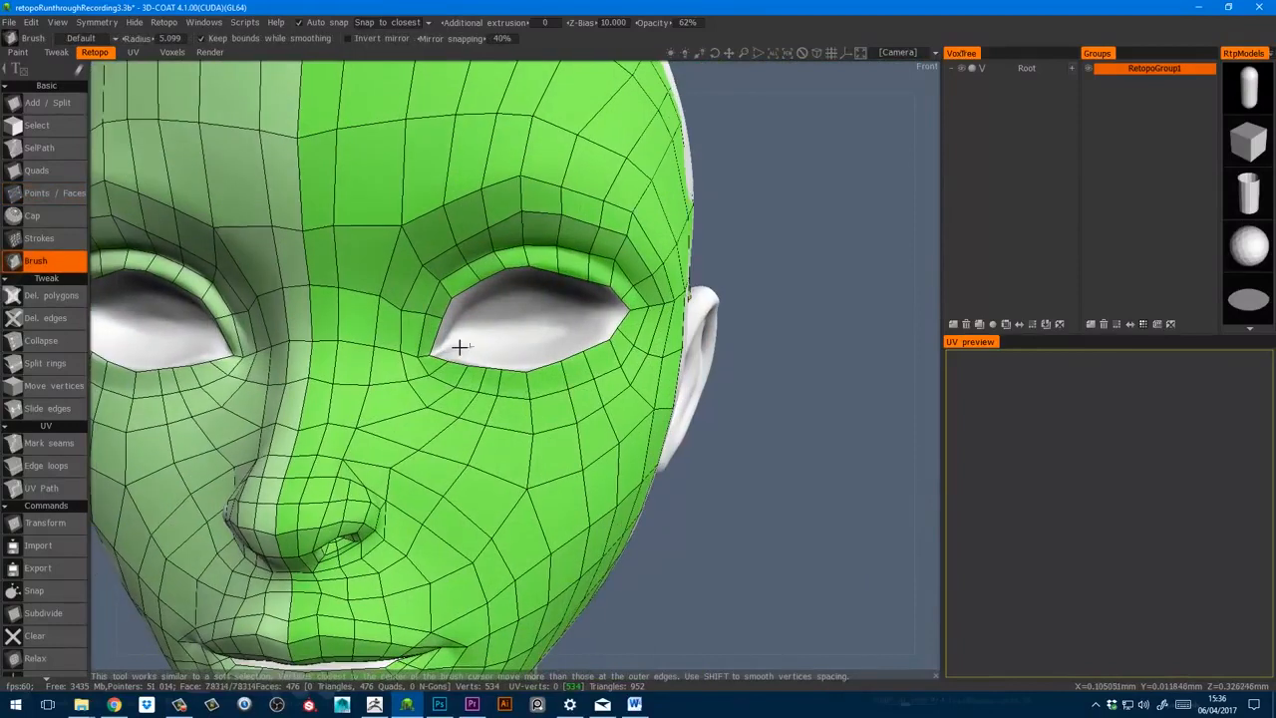
- Draw a lengthwise stroke and several crossing strokes over the eye opening and create a quad surface from them
key("space")
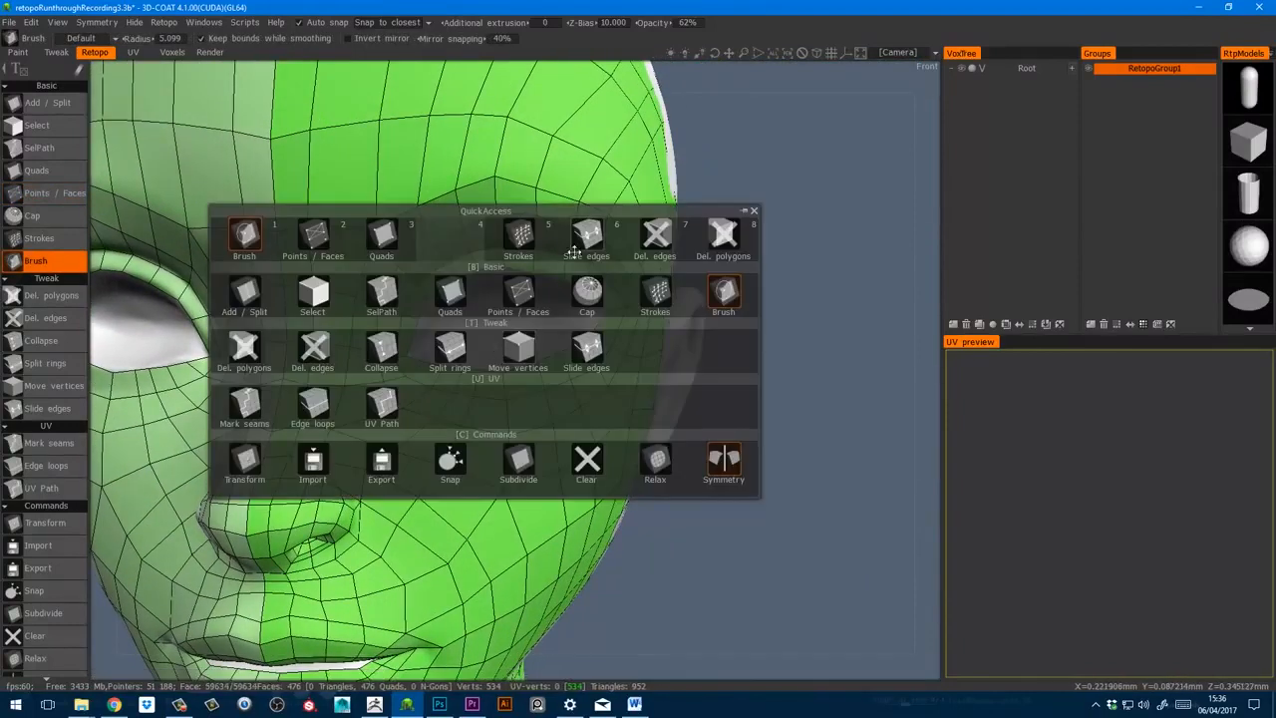
left_click(518, 236)
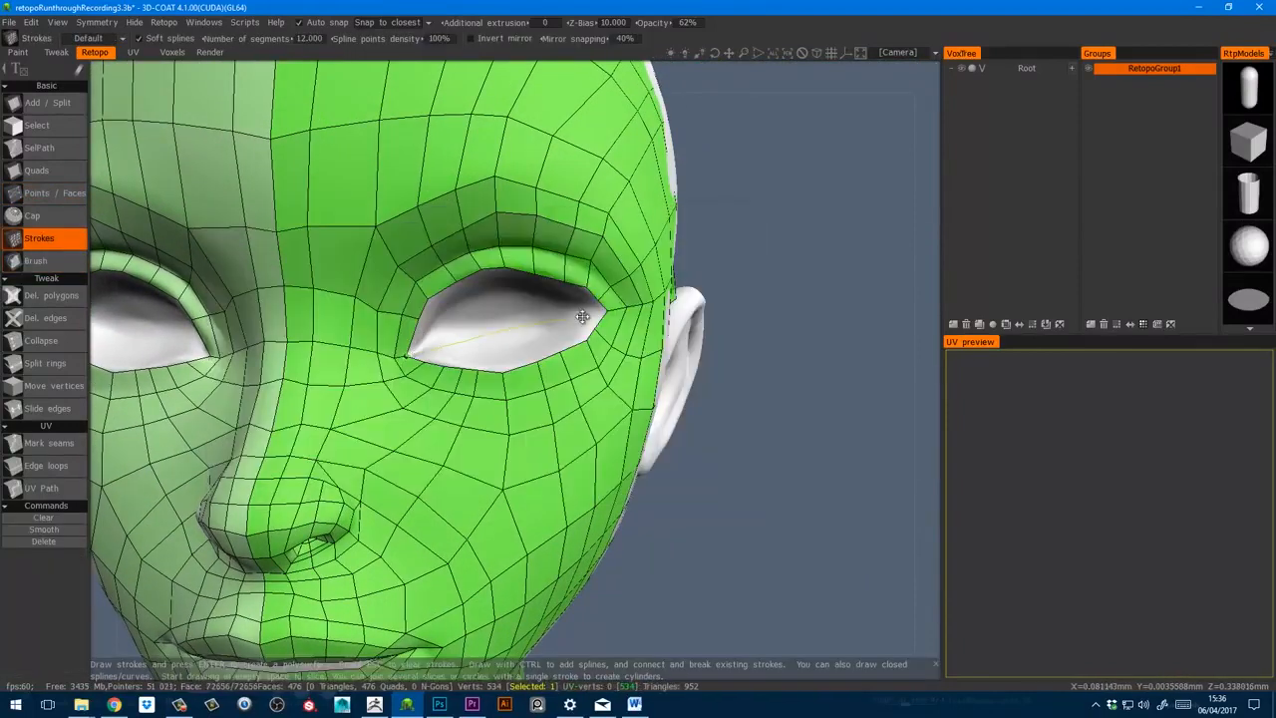
middle_click_drag(598, 319, 508, 269)
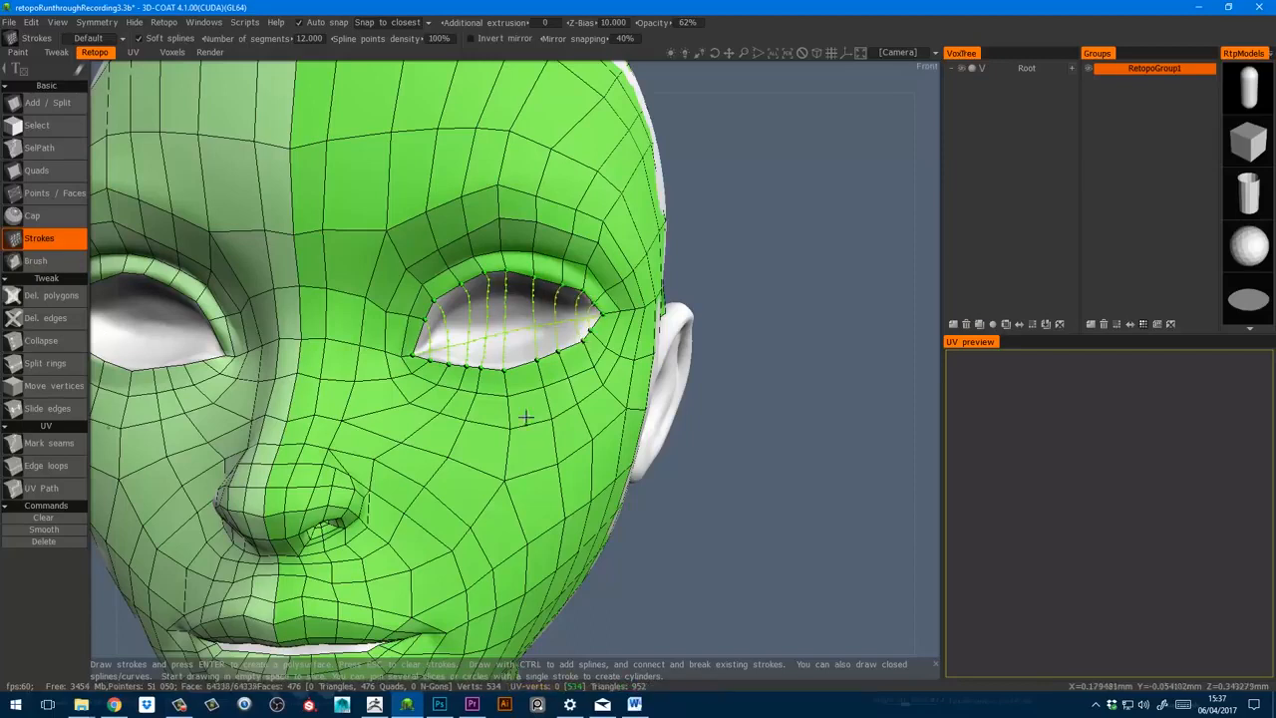
scroll(479, 339, "up", 3)
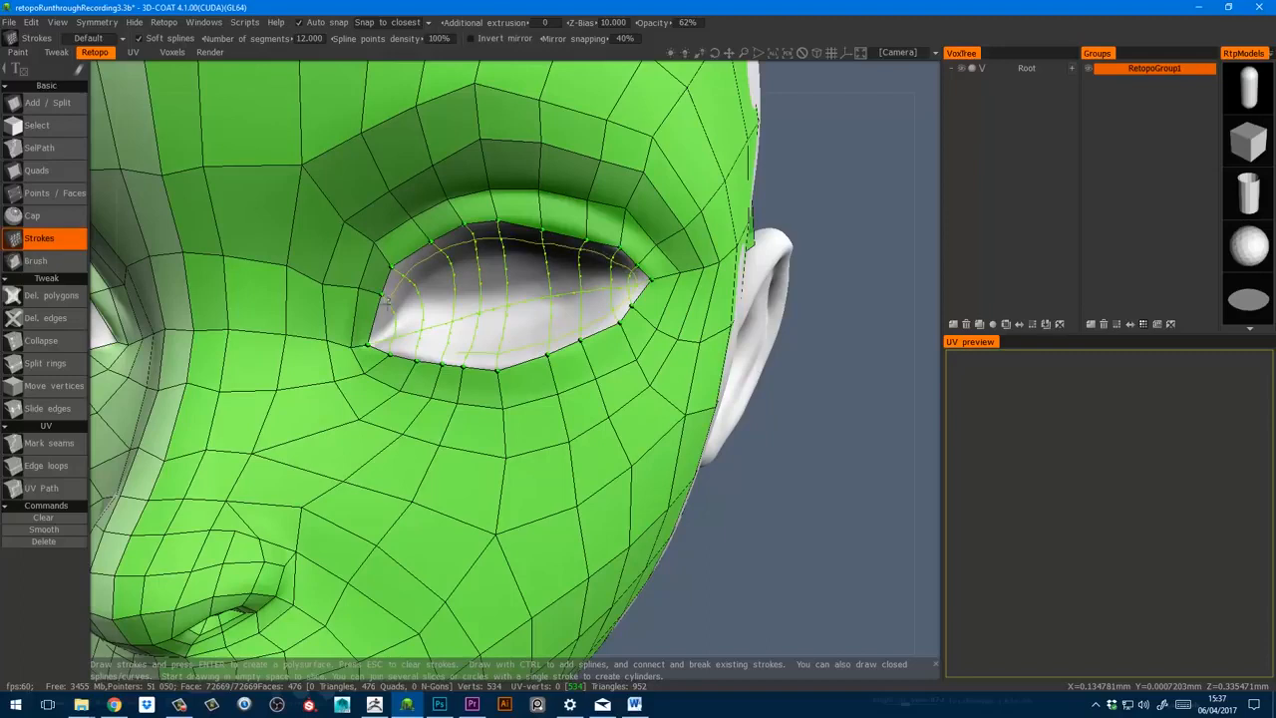
key("Return")
- Adjust the new polygons at the inner corner of the eye with the Brush tool
key("b")
scroll(484, 350, "up", 3)
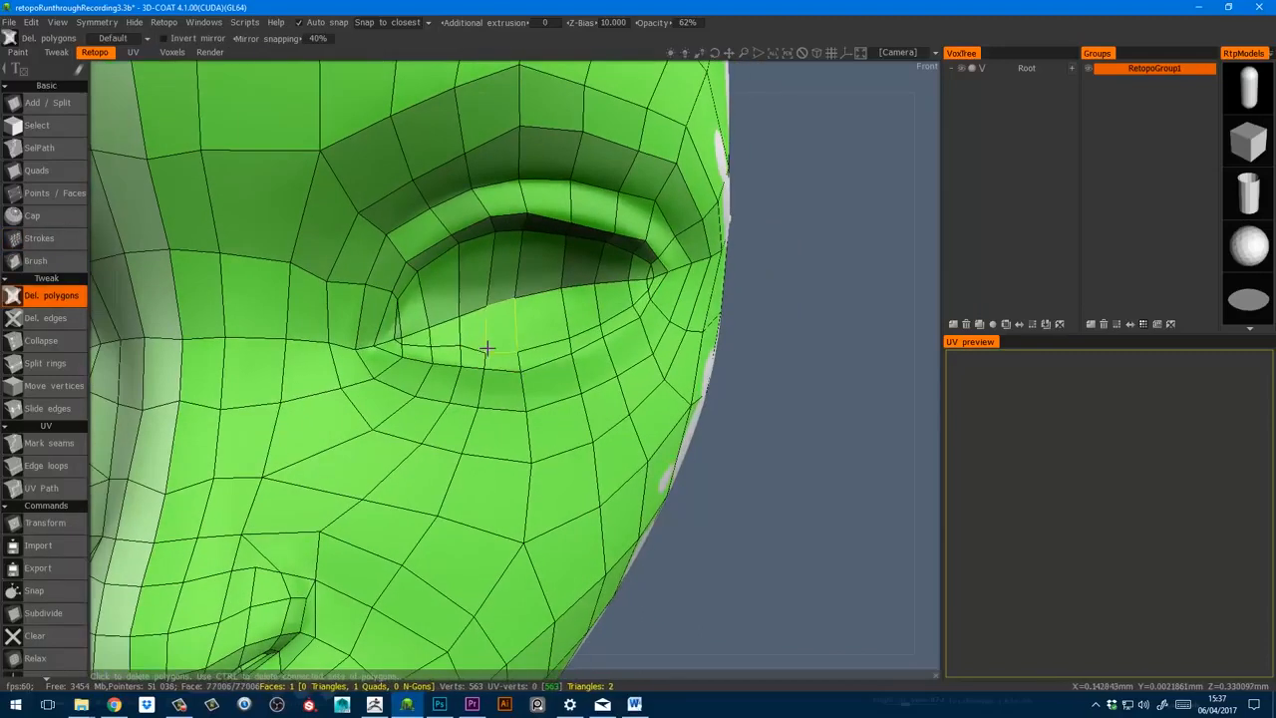
scroll(402, 350, "up", 1)
left_click_drag(408, 325, 406, 343)
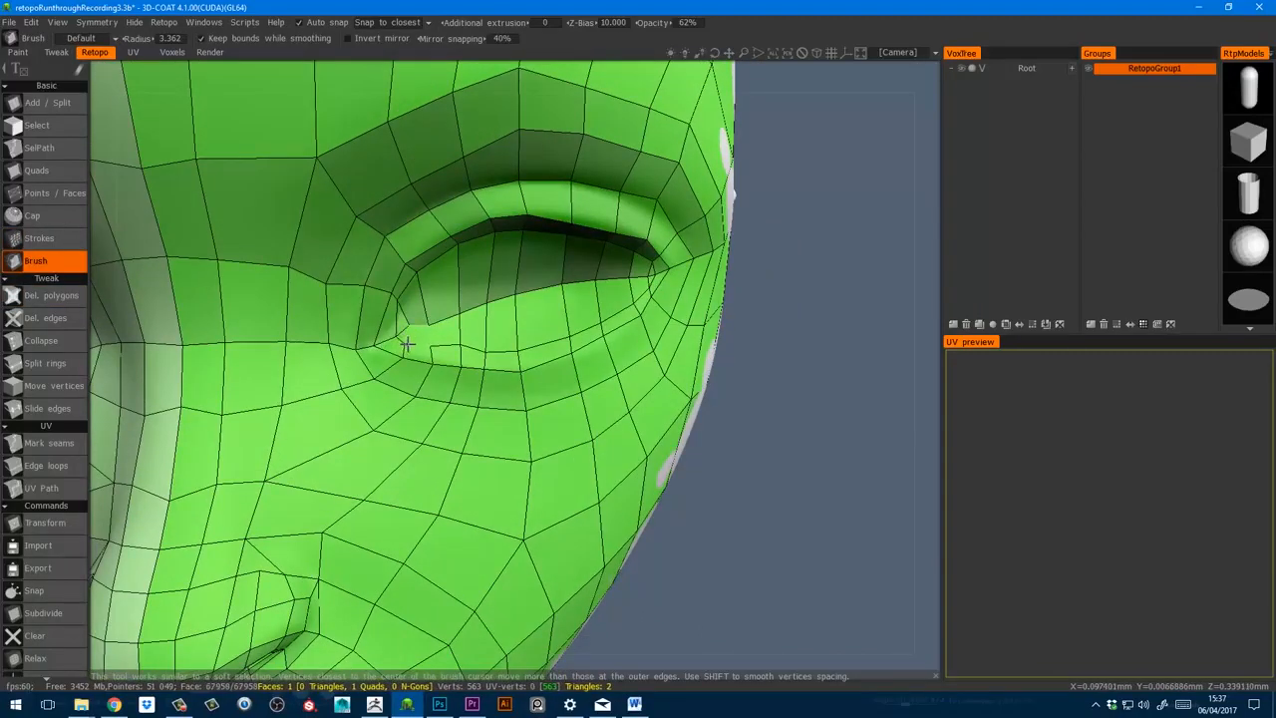
scroll(407, 345, "down", 2)
scroll(636, 279, "up", 1)
- Split extra edge loops around the eye opening and smooth their vertices with the Brush tool
key("p")
mouse_move(559, 282)
left_mouse_down("alt")
mouse_move(489, 276)
mouse_move(485, 340)
mouse_move(404, 330)
left_mouse_up("alt")
left_click(489, 259, "ctrl")
left_click(511, 330, "ctrl")
key("b")
mouse_move(552, 321)
left_mouse_down("alt")
mouse_move(631, 288)
mouse_move(643, 268)
left_mouse_up("alt")
left_click_drag(429, 311, 594, 337, "alt")
right_click_drag(666, 302, 571, 314, "alt")
left_click_drag(572, 314, 482, 370, "alt")
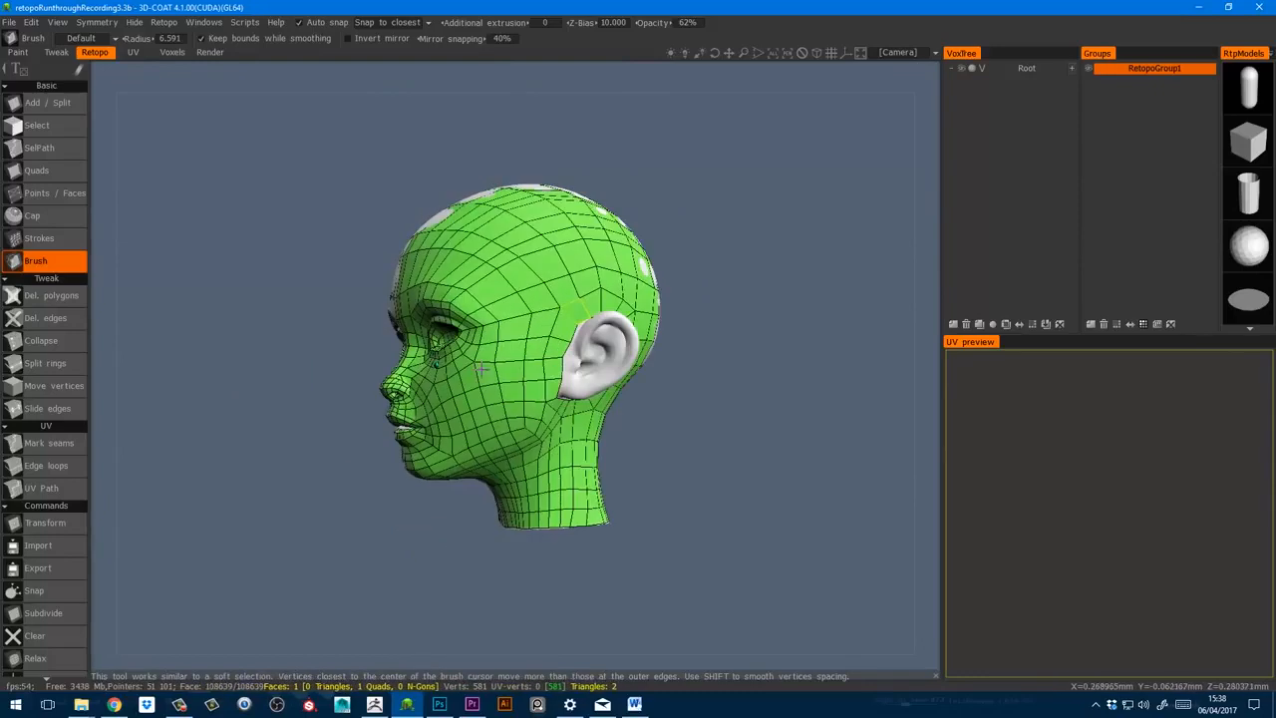
- Draw curved strokes along the rim of the ear with crossing strokes over it and create a quad surface from them
right_click_drag(482, 370, 629, 336, "alt")
middle_click_drag(629, 336, 594, 358, "alt")
left_click_drag(593, 358, 581, 358, "alt")
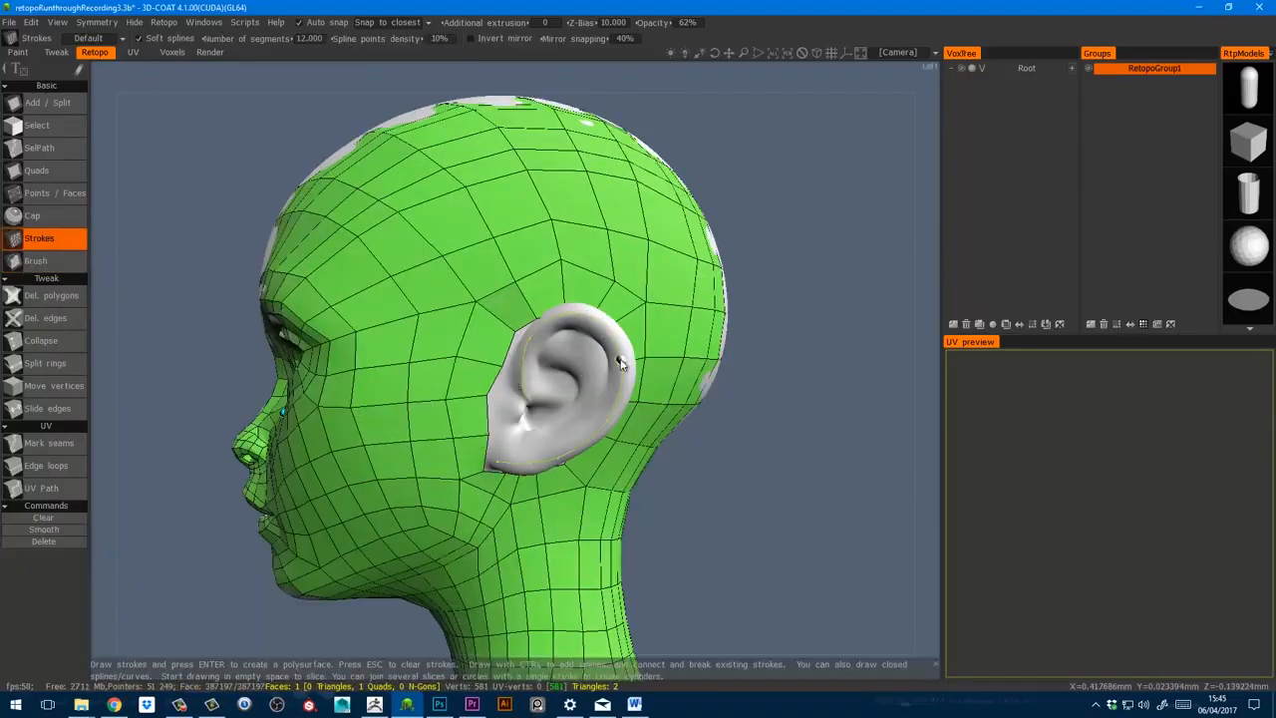
left_click_drag(620, 364, 516, 439, "alt")
mouse_move(558, 399)
left_mouse_down("alt")
mouse_move(578, 401)
mouse_move(535, 428)
mouse_move(561, 394)
left_mouse_up("alt")
left_click_drag(583, 312, 574, 397)
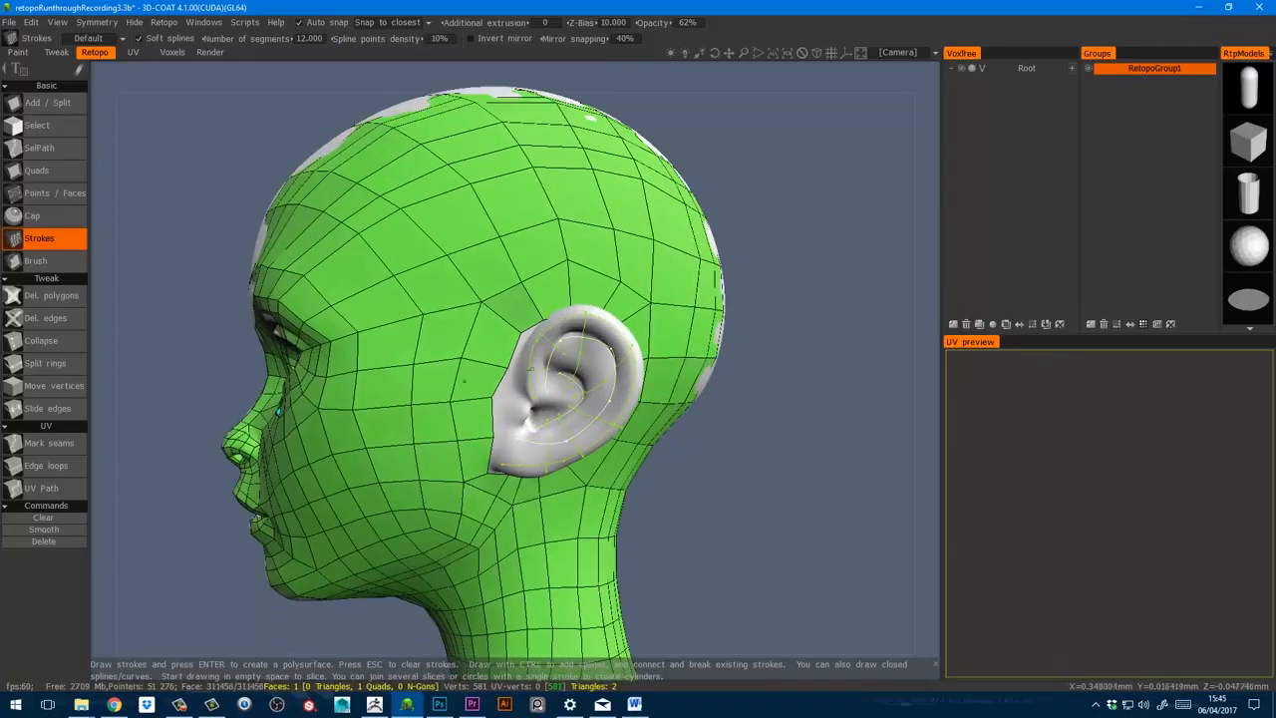
key("Return")
- Fit the new ear polygons to the sculpted ear by alternating between placing points and adjusting vertices with the Brush tool
key("space")
mouse_move(553, 318)
left_mouse_down("alt")
mouse_move(573, 299)
mouse_move(584, 356)
mouse_move(716, 268)
mouse_move(521, 345)
mouse_move(584, 337)
mouse_move(576, 329)
mouse_move(533, 365)
mouse_move(533, 350)
mouse_move(530, 441)
mouse_move(513, 351)
mouse_move(541, 376)
mouse_move(532, 337)
mouse_move(607, 422)
mouse_move(550, 389)
mouse_move(562, 405)
mouse_move(544, 439)
mouse_move(488, 479)
mouse_move(501, 513)
mouse_move(644, 457)
mouse_move(490, 518)
mouse_move(507, 548)
mouse_move(428, 522)
mouse_move(390, 472)
mouse_move(370, 525)
mouse_move(344, 529)
mouse_move(384, 479)
left_mouse_up("alt")
key("space")
key("3")
key("space")
key("1")
key("space")
key("2")
key("space")
key("1")
key("space")
key("2")
key("space")
key("1")
key("space")
key("2")
key("space")
key("1")
key("space")
key("2")
key("space")
key("1")
key("space")
key("2")
left_click(535, 428)
- Add points and fill the first connecting quads on the ear, fitting the vertices with the Brush tool
key("space")
key("1")
key("space")
key("2")
key("space")
key("1")
key("space")
key("2")
left_click(484, 529)
key("space")
key("1")
key("space")
key("2")
right_click(396, 476)
right_click(339, 525)
- Continue filling quads across the folds of the ear, adjusting the vertices between additions
right_click_drag(384, 478, 419, 468, "alt")
key("1")
key("2")
right_click(317, 398)
mouse_move(317, 399)
left_mouse_down("alt")
mouse_move(349, 418)
mouse_move(372, 459)
mouse_move(302, 458)
mouse_move(242, 519)
mouse_move(379, 453)
mouse_move(348, 490)
mouse_move(322, 365)
mouse_move(361, 348)
mouse_move(306, 348)
mouse_move(313, 302)
mouse_move(329, 319)
mouse_move(301, 349)
mouse_move(299, 334)
mouse_move(261, 340)
mouse_move(245, 359)
mouse_move(299, 349)
mouse_move(246, 365)
mouse_move(236, 344)
mouse_move(285, 332)
left_mouse_up("alt")
key("1")
key("2")
right_click(331, 436)
right_click(280, 463)
right_click(263, 511)
- Fill further quads into the ear's inner hollow and even out their spacing with the Brush tool
key("1")
key("2")
key("1")
key("2")
right_click(319, 408)
key("1")
key("2")
right_click(349, 359)
key("1")
key("2")
key("1")
key("2")
key("1")
key("2")
right_click(300, 349)
- Close the remaining gaps around the ear canal with quads, leaving only the canal opening unfilled
key("1")
key("2")
key("1")
key("2")
key("1")
key("2")
key("1")
key("3")
key("2")
right_click(250, 375)
mouse_move(250, 375)
left_mouse_down("alt")
mouse_move(296, 312)
mouse_move(316, 345)
left_mouse_up("alt")
key("1")
key("2")
right_click(330, 357)
key("1")
key("2")
left_click_drag(317, 444, 273, 302, "alt")
left_click(296, 333)
right_click(299, 327)
left_click_drag(264, 328, 288, 353, "alt")
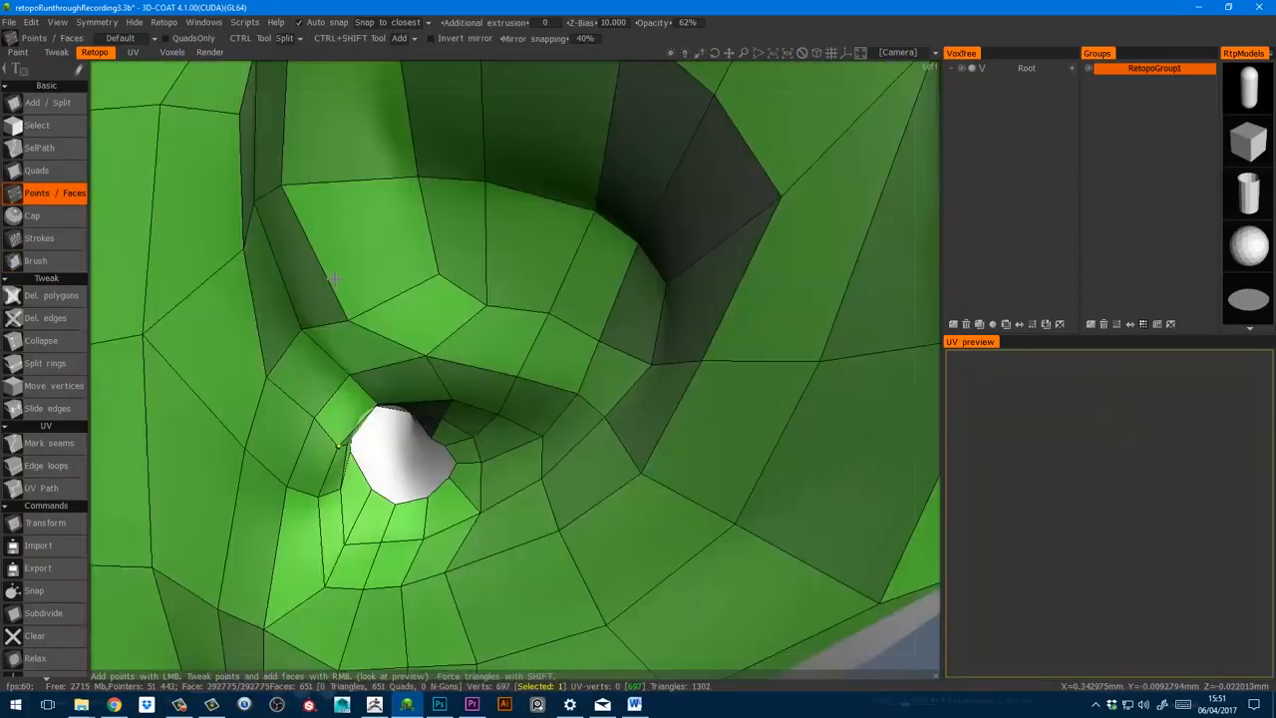
left_click(36, 261)
- Place a point in the centre of the ear canal opening, fill quads around it, and adjust them with the Brush tool
left_click_drag(403, 418, 365, 513, "alt")
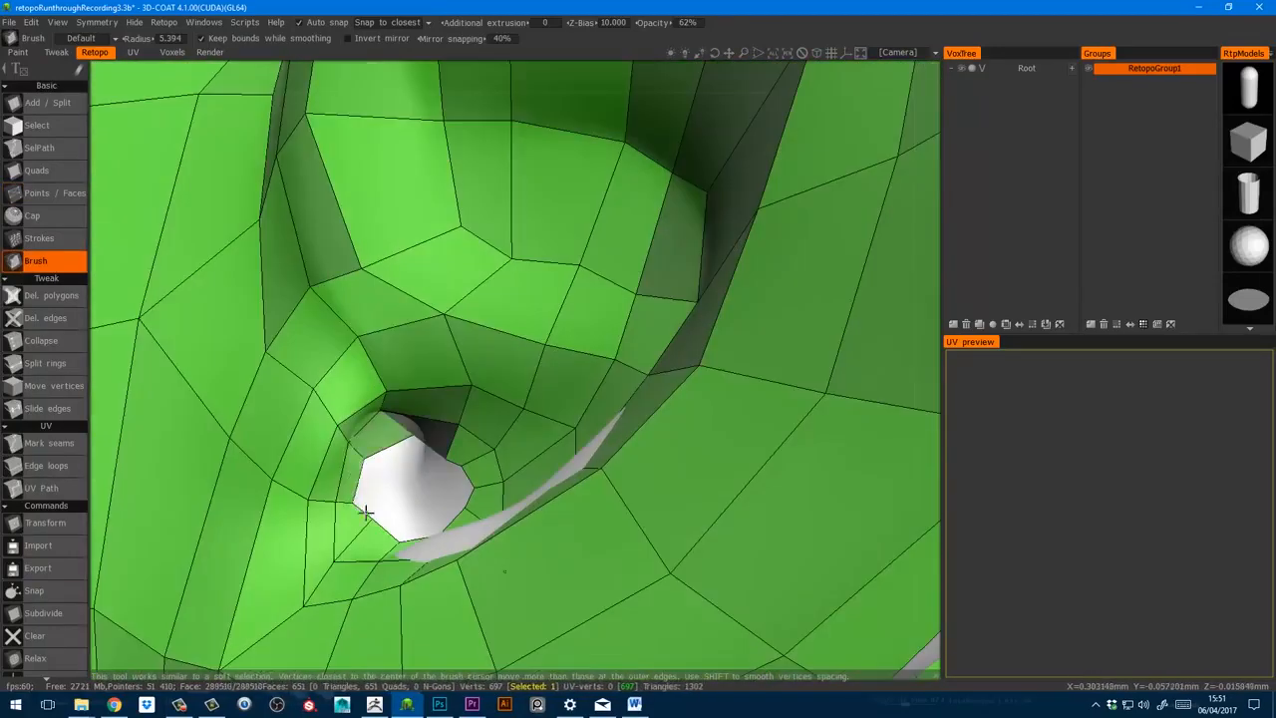
left_click(53, 194)
left_click(413, 488)
right_click(441, 505)
right_click(412, 518)
right_click(433, 470)
right_click(404, 463)
right_click(389, 494)
left_click(36, 261)
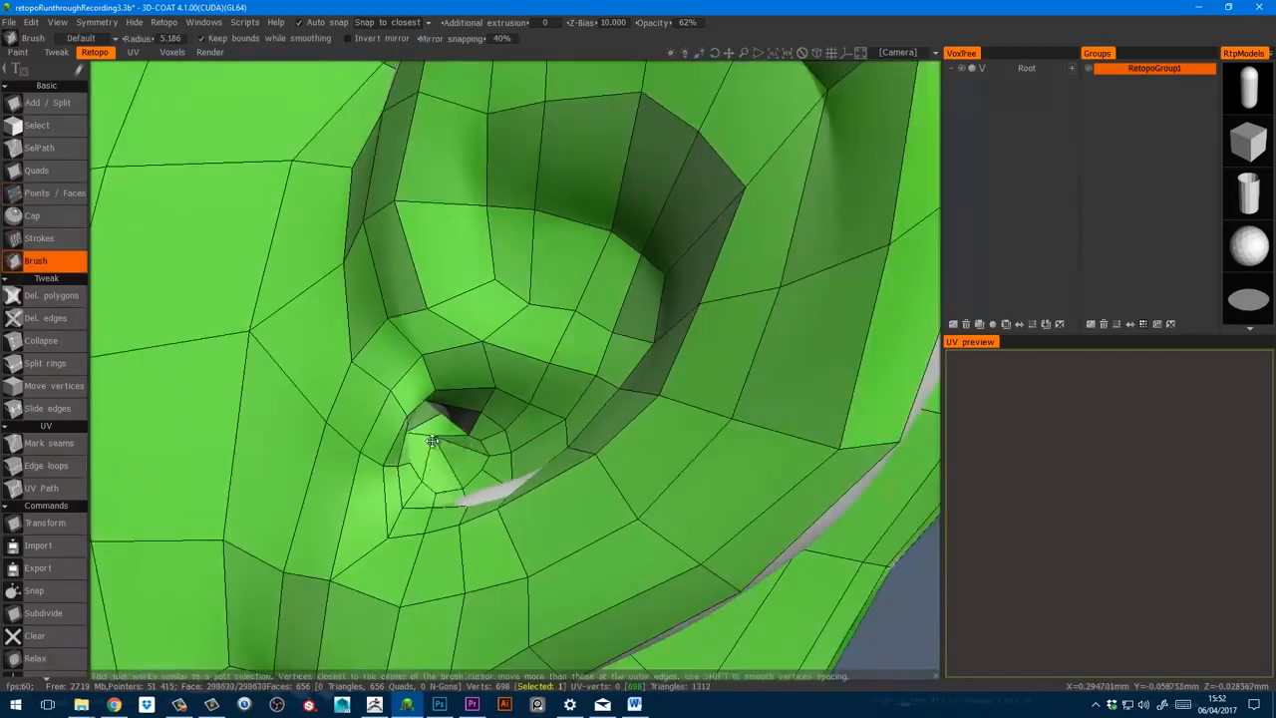
- Finish the quads deep inside the ear canal, refine their vertices with the Brush tool, and save the scene
left_click(54, 193)
left_click(36, 262)
mouse_move(469, 429)
left_mouse_down("alt")
mouse_move(419, 443)
mouse_move(424, 429)
left_mouse_up("alt")
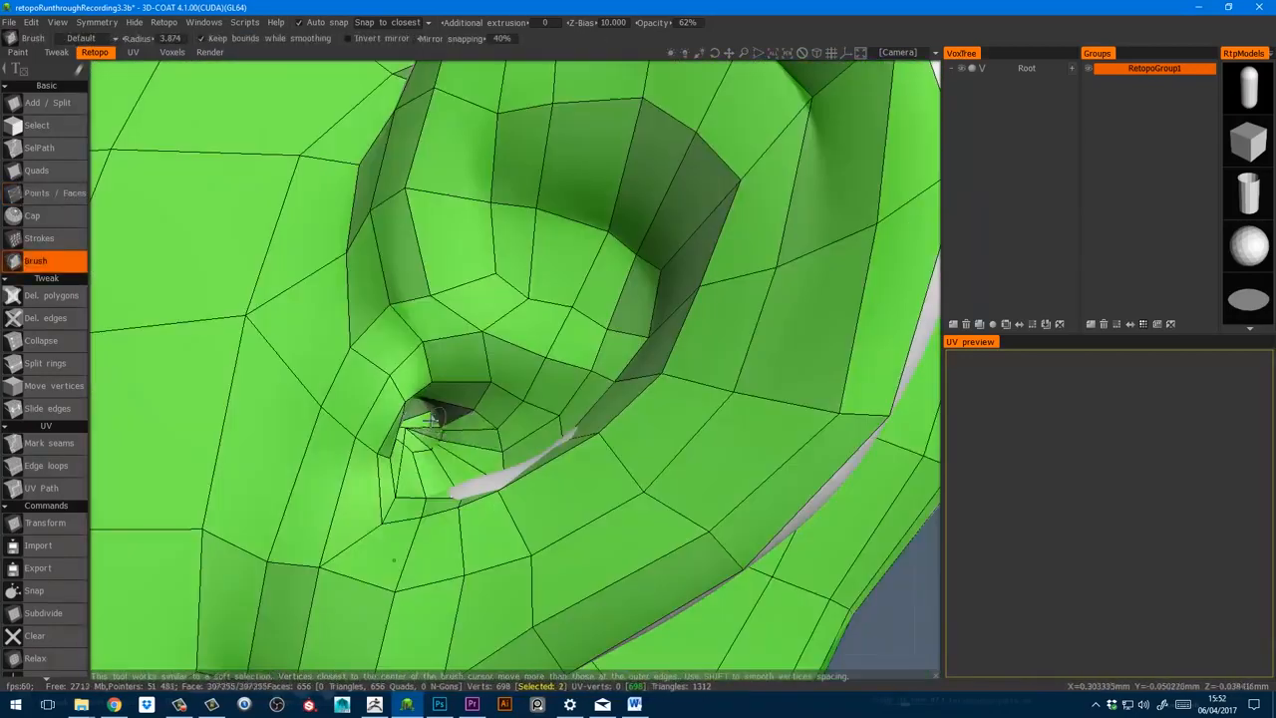
left_click(54, 193)
left_click(36, 261)
left_click_drag(479, 379, 347, 365, "alt")
middle_click_drag(585, 347, 599, 371, "alt")
mouse_move(600, 371)
left_mouse_down("alt")
mouse_move(738, 371)
mouse_move(558, 379)
left_mouse_up("alt")
key("ctrl+s")
- Inspect the retopologised mesh across the ear, face and neck from several angles
left_click(46, 409)
left_click_drag(299, 349, 409, 344, "alt")
left_click_drag(308, 487, 214, 469, "alt")
middle_click_drag(299, 449, 439, 454, "alt")
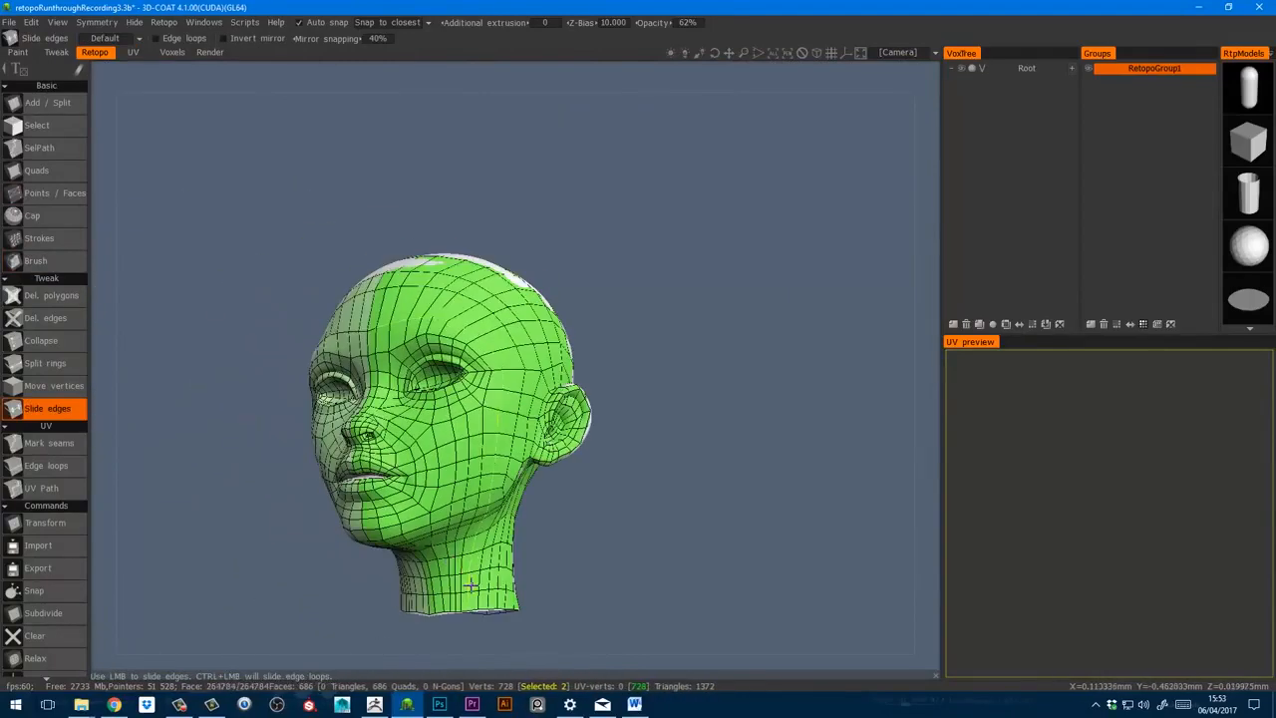
left_click_drag(439, 454, 429, 439, "alt")
left_click(36, 261)
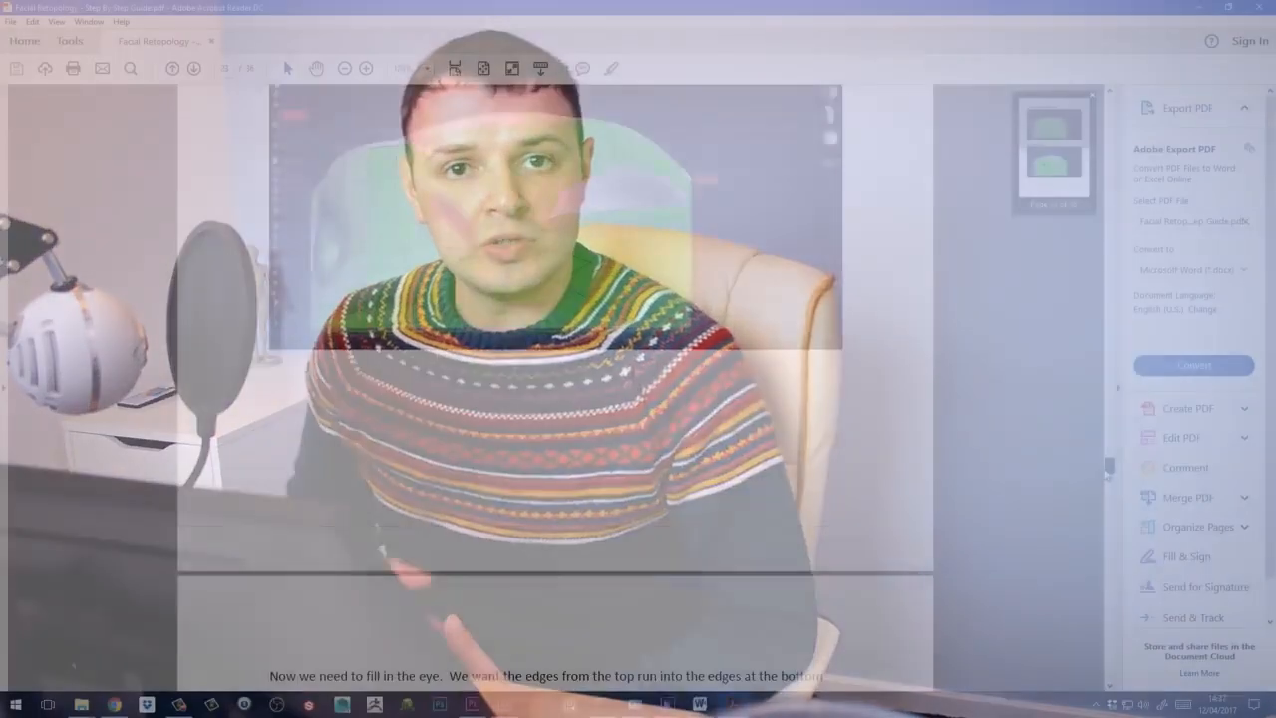
- Browse the Facial Retopology step-by-step guide PDF in Adobe Acrobat Reader
left_click_drag(1109, 469, 1092, 572)
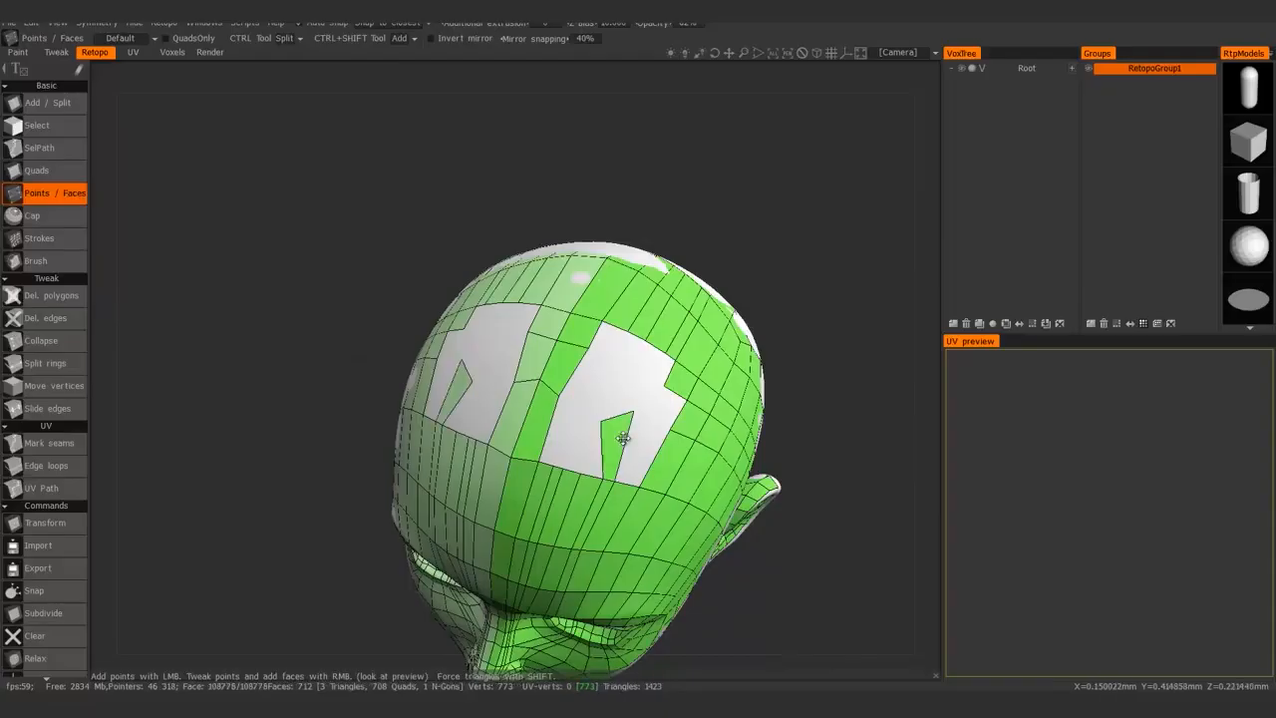
left_click_drag(598, 469, 641, 463, "alt")
mouse_move(571, 443)
left_mouse_down("alt")
mouse_move(598, 436)
mouse_move(590, 405)
mouse_move(573, 436)
left_mouse_up("alt")
key("p")
left_click_drag(528, 384, 563, 419, "alt")
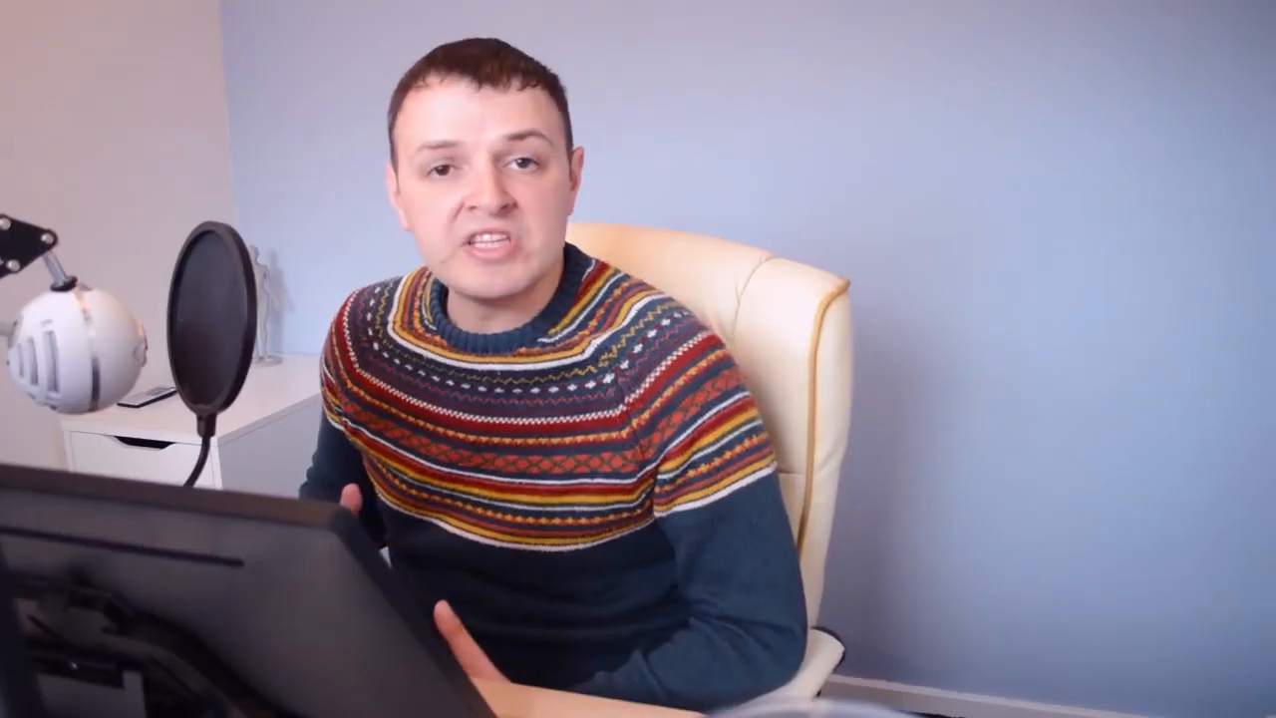